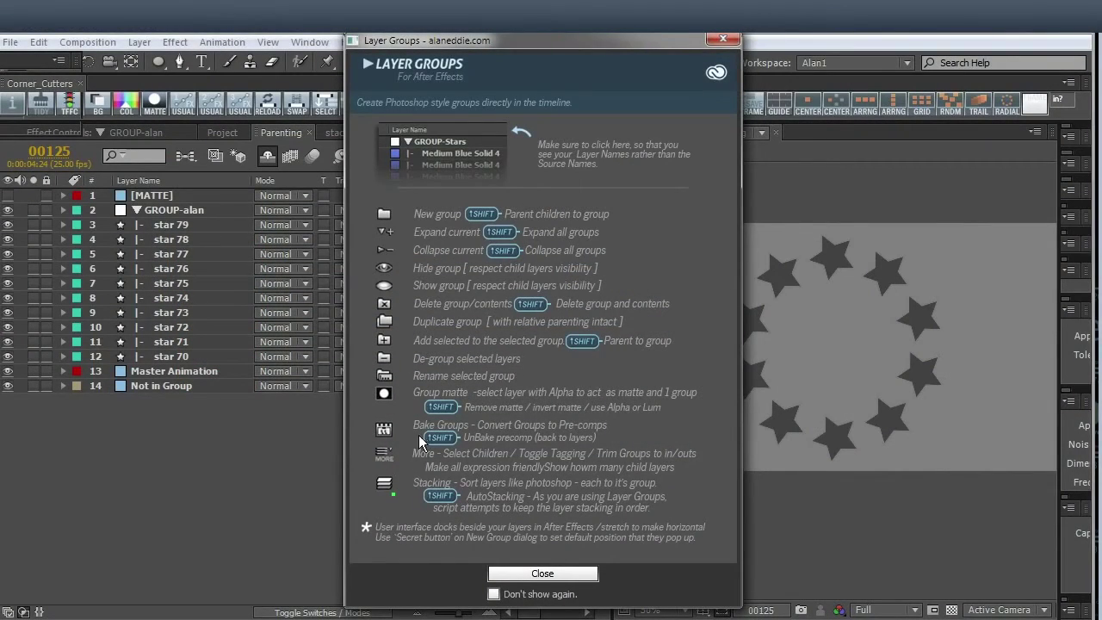
Close the Layer Groups help dialog and widen the docked Layer Groups panel.
{"action": "left_click", "coordinate": [538, 574]}
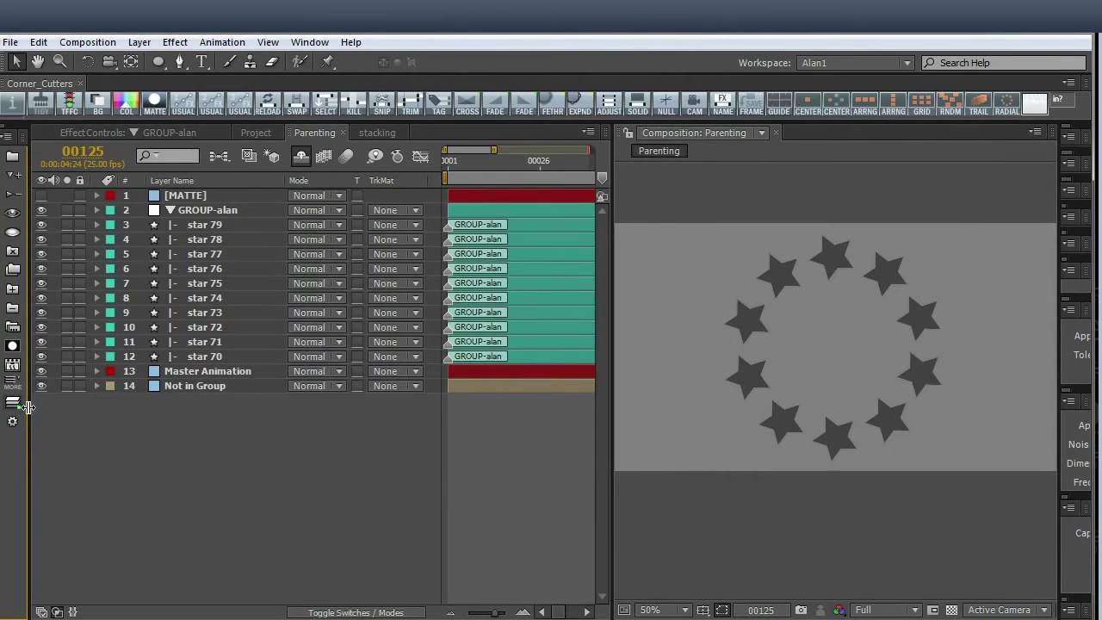
{"action": "left_click_drag", "start_coordinate": [29, 413], "coordinate": [27, 345]}
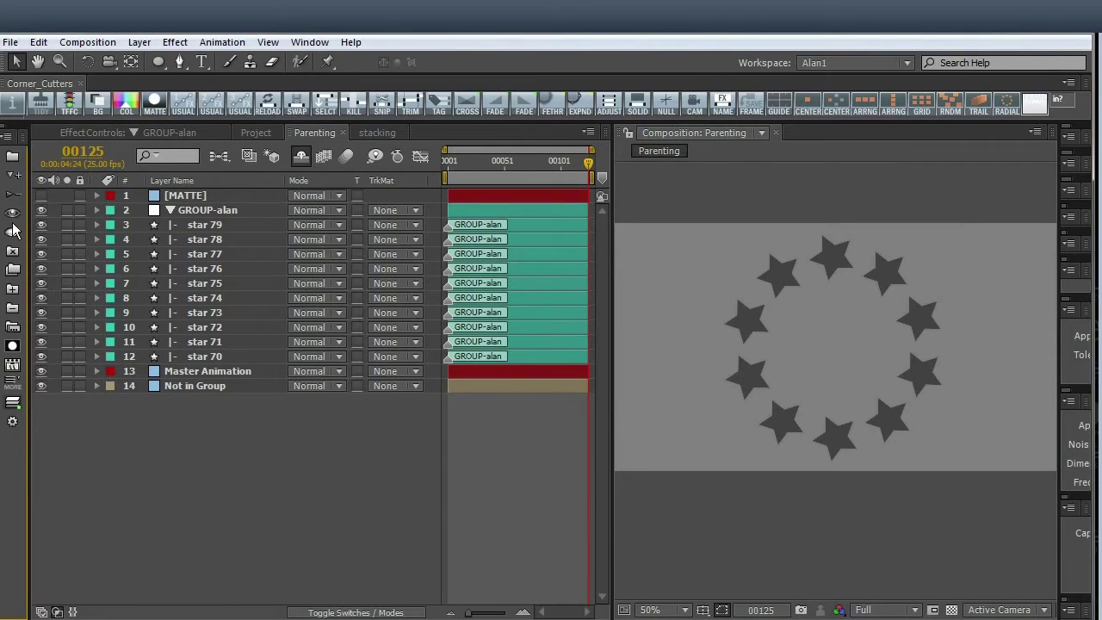
{"action": "left_click", "coordinate": [12, 423]}
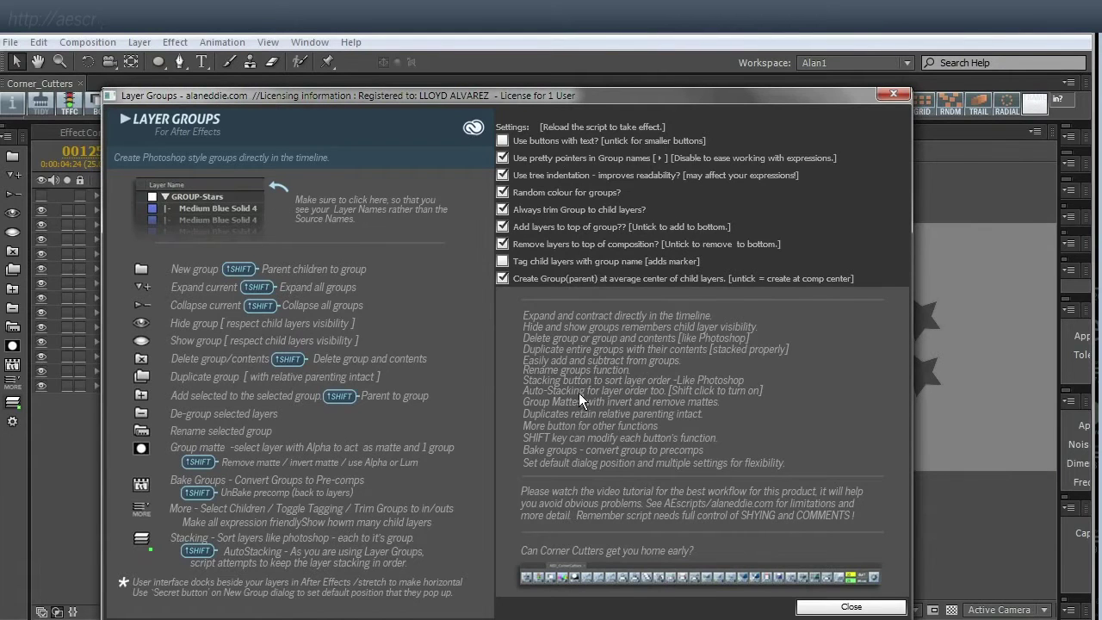
{"action": "left_click", "coordinate": [850, 605]}
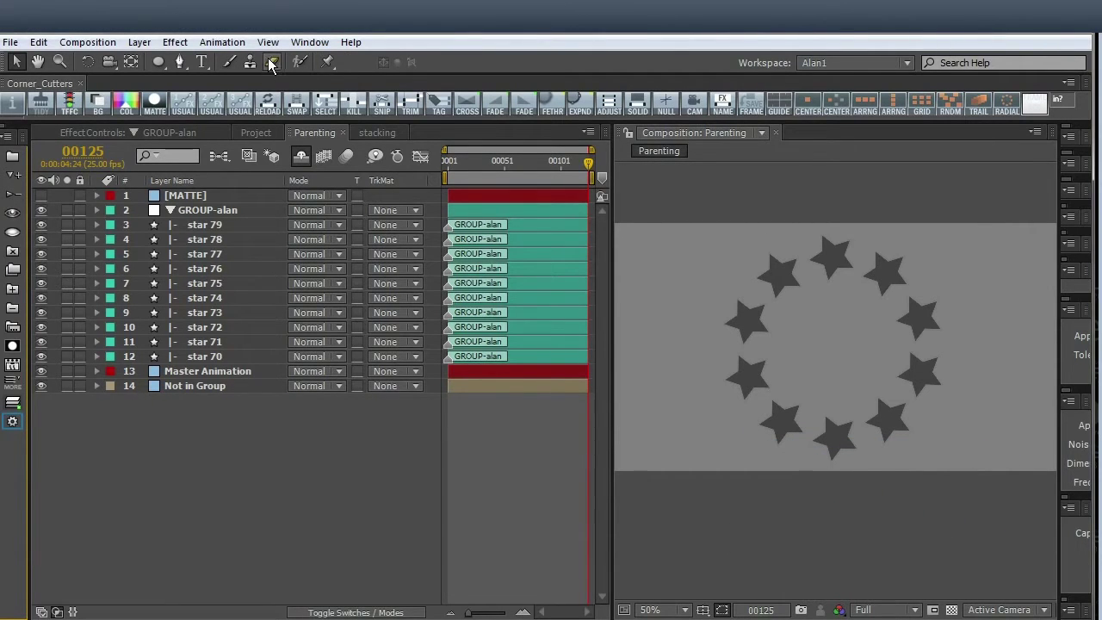
Delete the GROUP-alan group while keeping its ten star layers.
{"action": "left_click", "coordinate": [196, 212]}
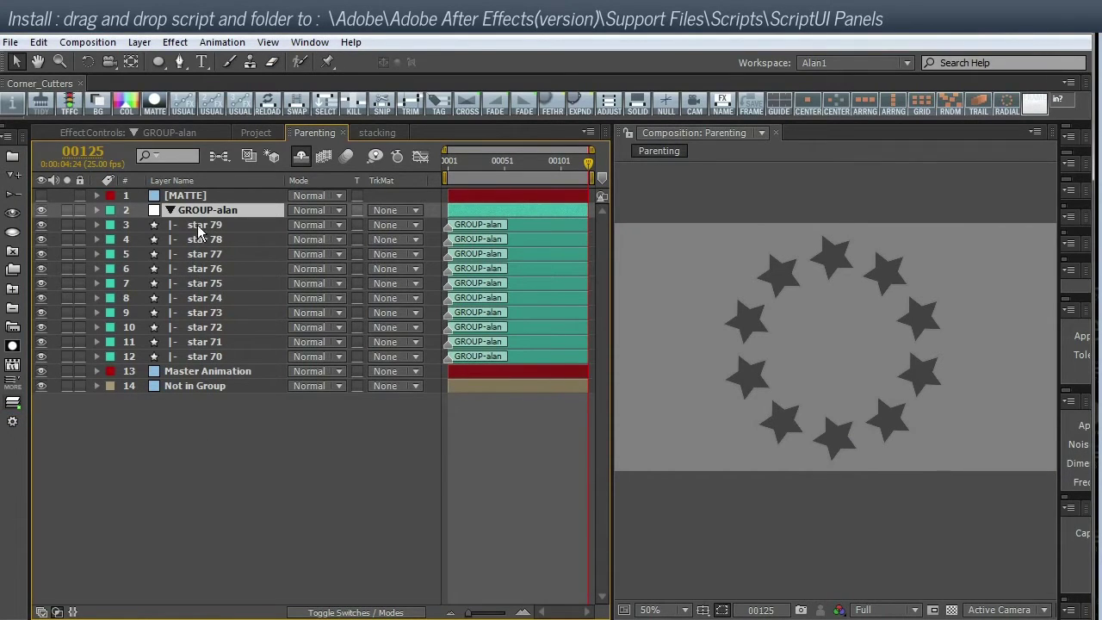
{"action": "left_click", "coordinate": [12, 251]}
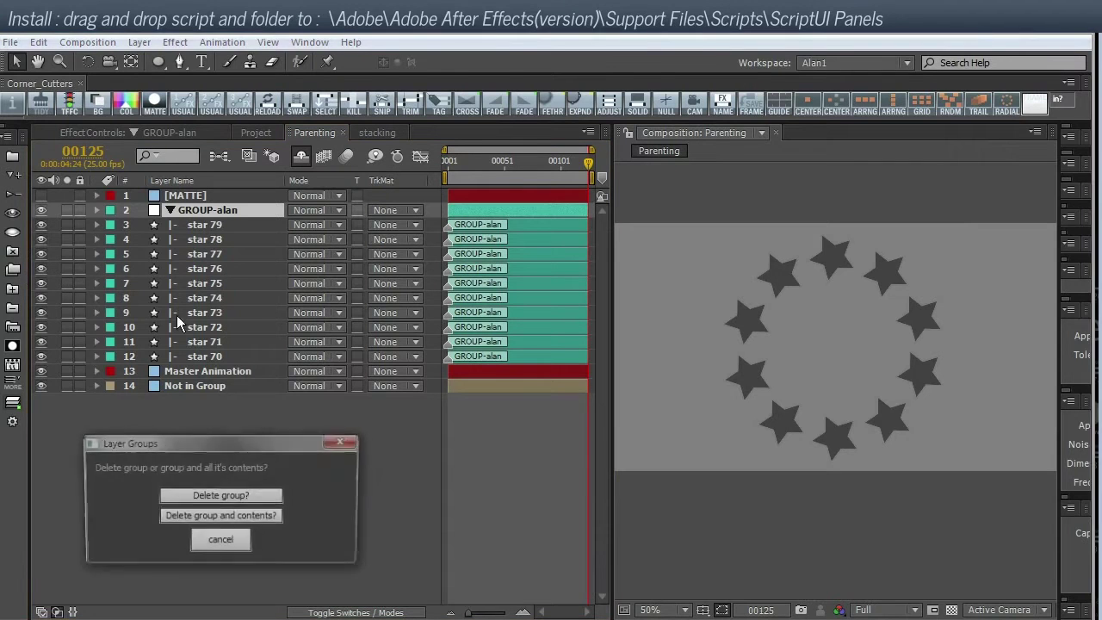
{"action": "left_click", "coordinate": [246, 516]}
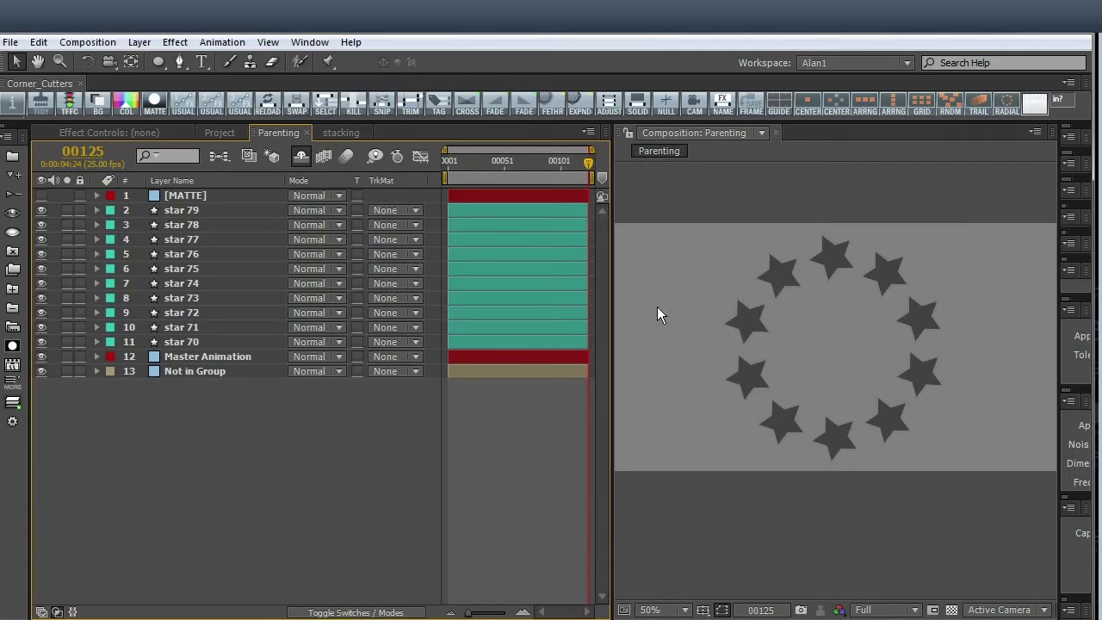
Select stars 79 through 70 and group them under the name 'stars'.
{"action": "left_click", "coordinate": [184, 212]}
{"action": "left_click", "coordinate": [189, 342], "text": "shift"}
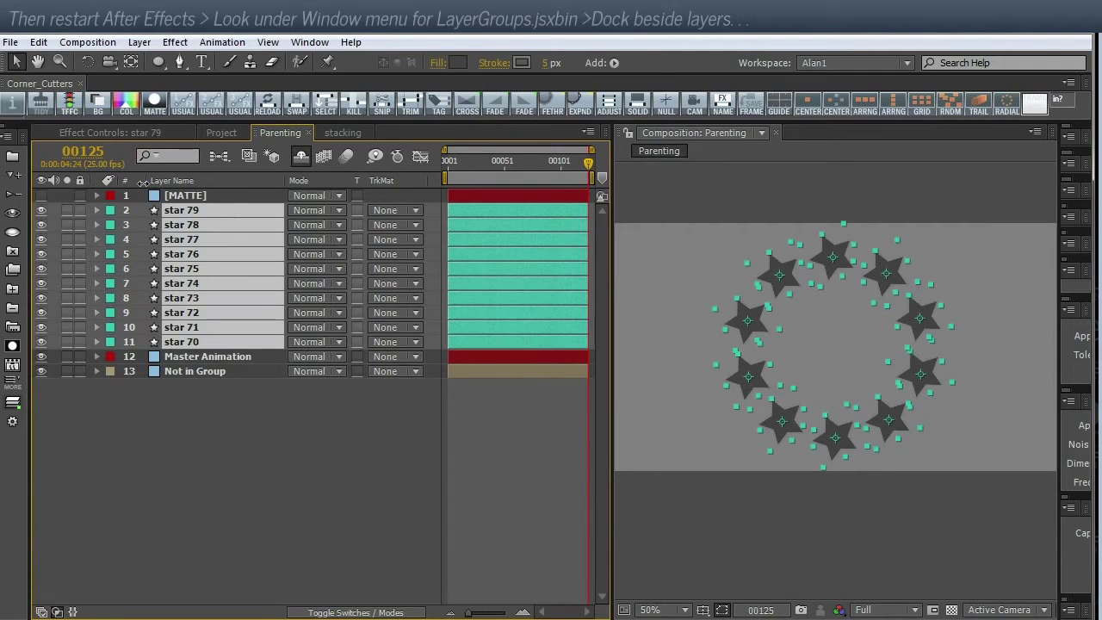
{"action": "left_click", "coordinate": [12, 156]}
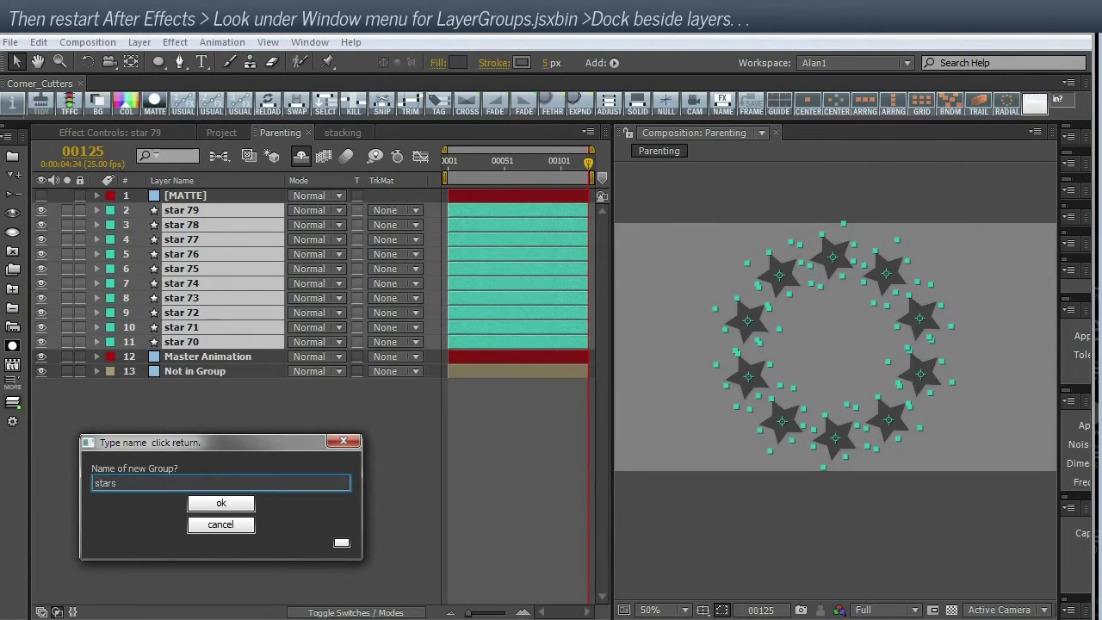
{"action": "type", "text": "stars"}
{"action": "key", "text": "Return"}
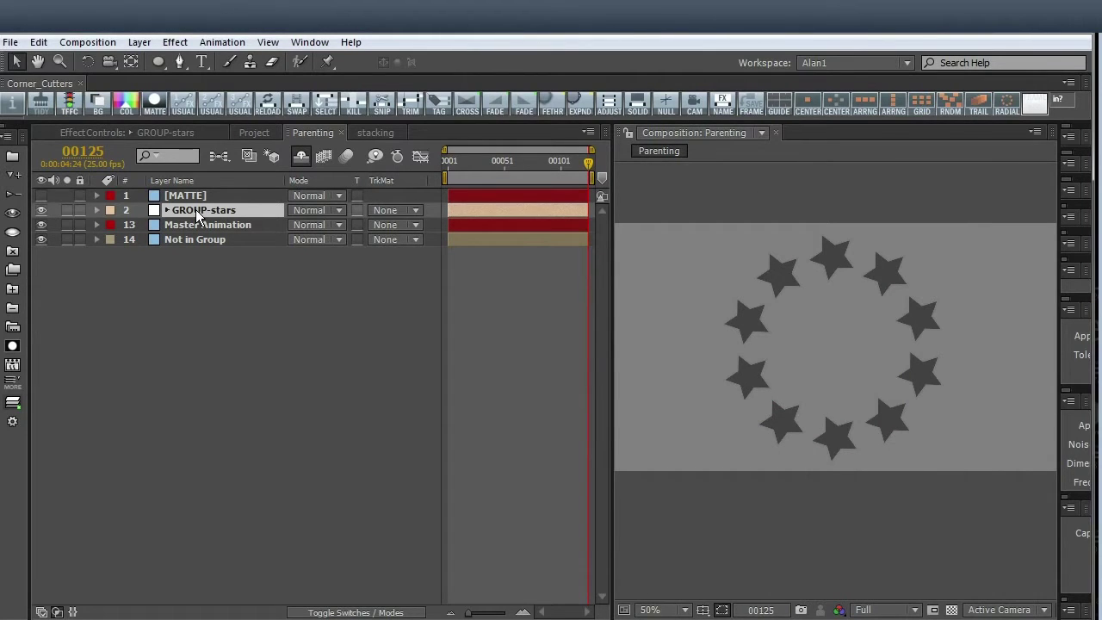
{"action": "left_click", "coordinate": [218, 391]}
Undo the GROUP-stars grouping and regroup the ten stars as GROUP-alan.
{"action": "key", "text": "ctrl+shift+g"}
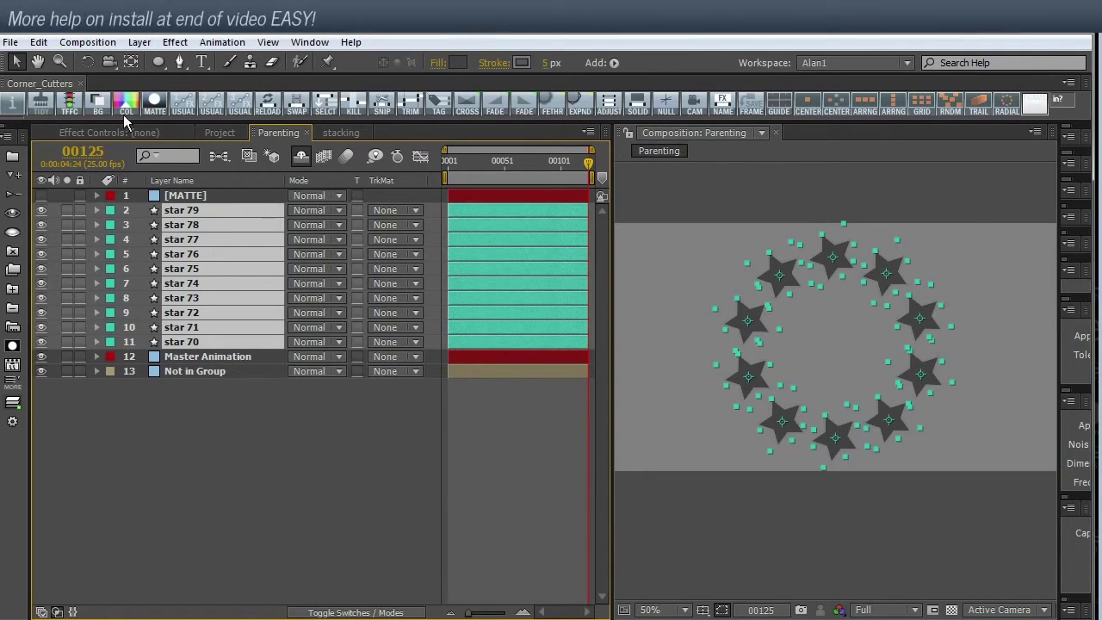
{"action": "left_click", "coordinate": [39, 42]}
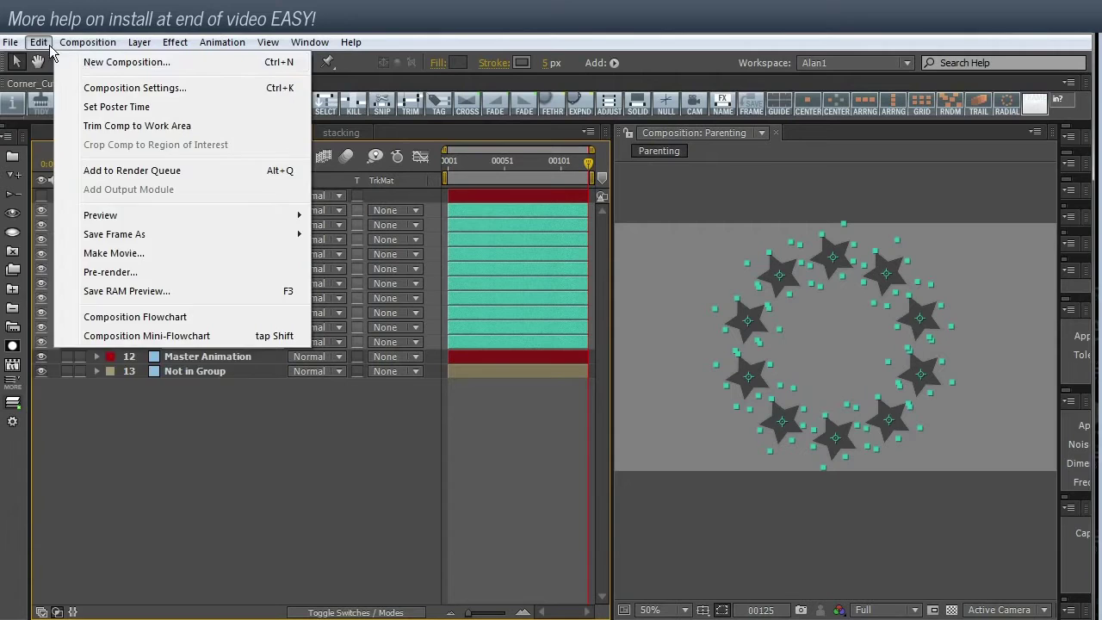
{"action": "left_click", "coordinate": [110, 42]}
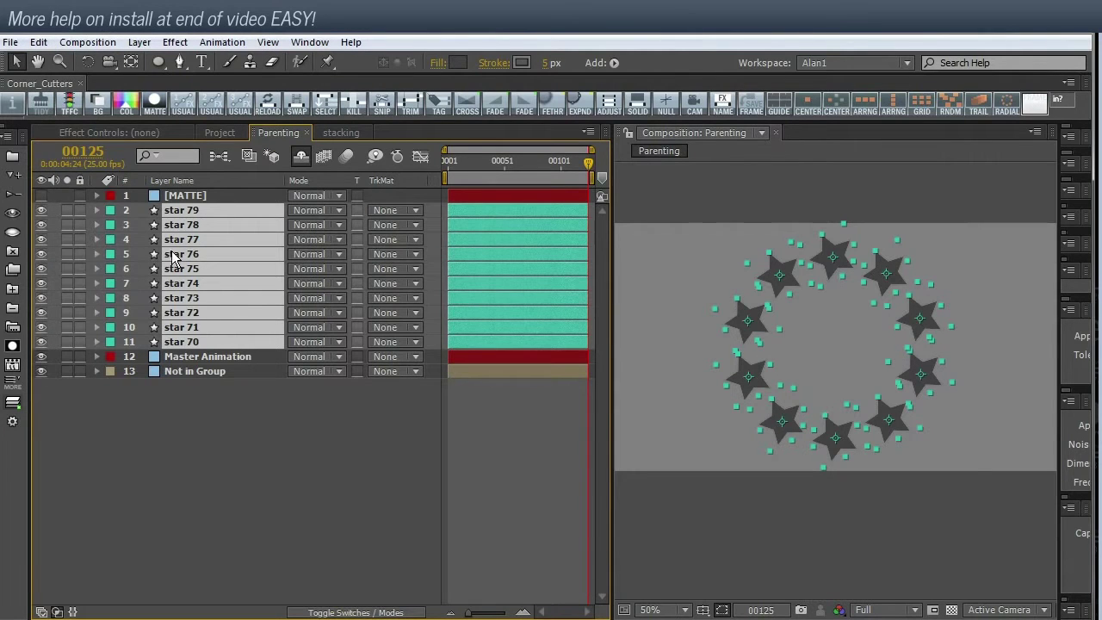
{"action": "left_click", "coordinate": [13, 169], "text": "shift"}
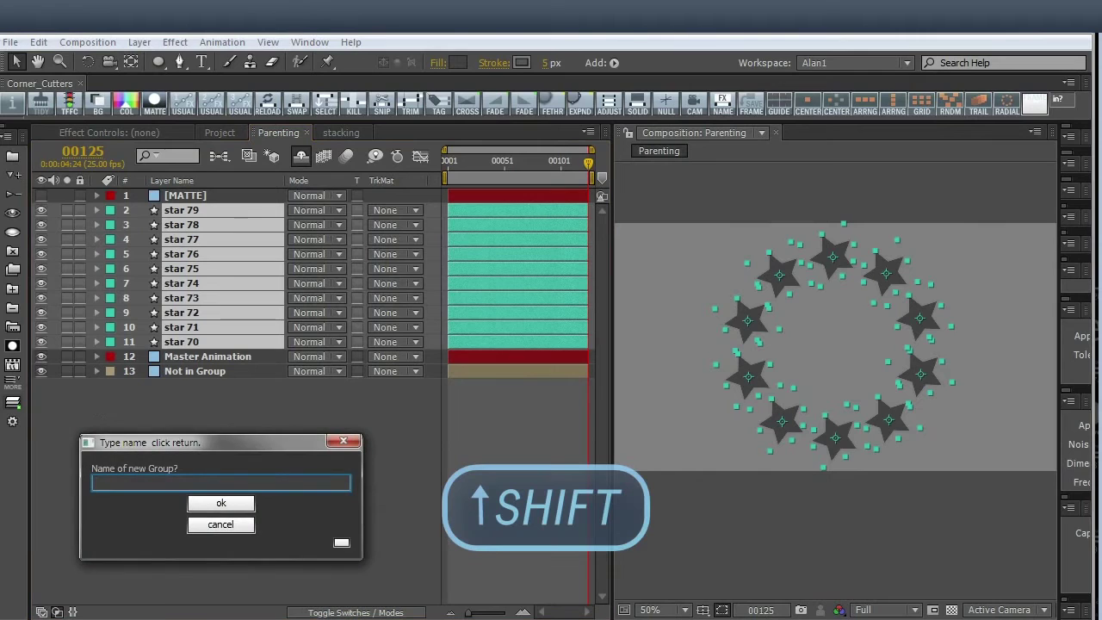
{"action": "type", "text": "alan"}
{"action": "key", "text": "Return"}
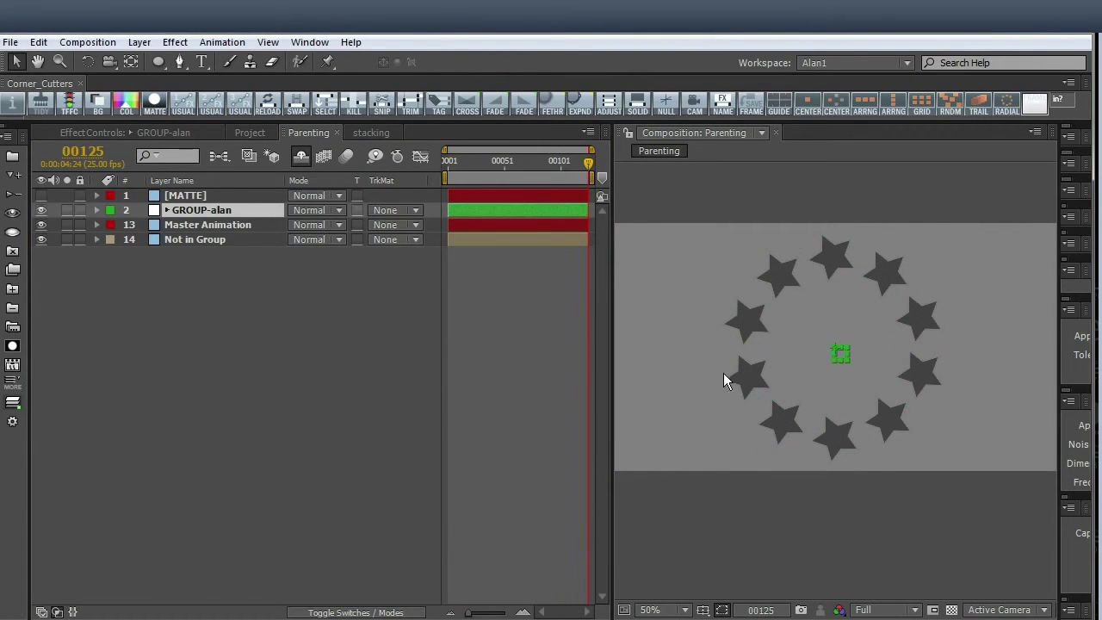
Set GROUP-alan's Rotation to 32° so the star ring turns.
{"action": "left_click", "coordinate": [207, 216]}
{"action": "key", "text": "r"}
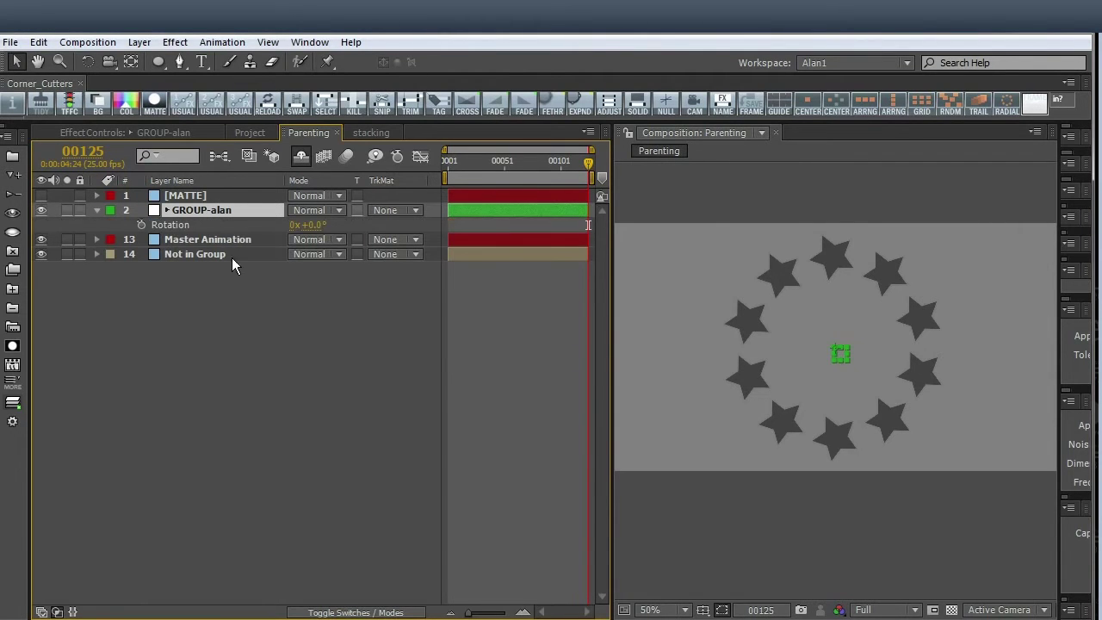
{"action": "left_click_drag", "start_coordinate": [306, 225], "coordinate": [557, 256]}
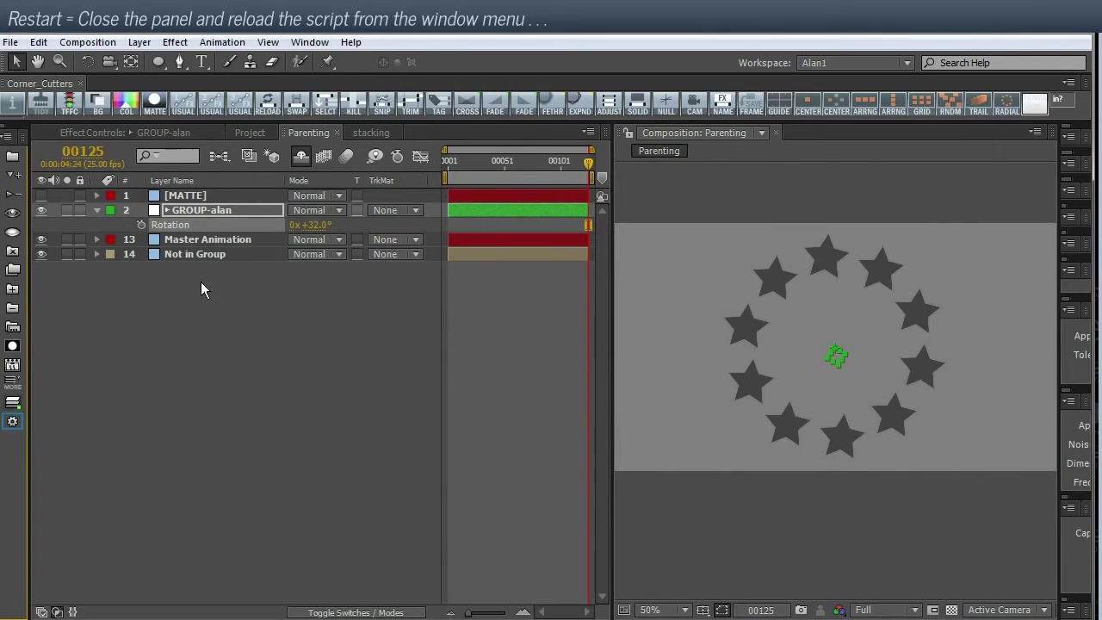
{"action": "key", "text": "Return"}
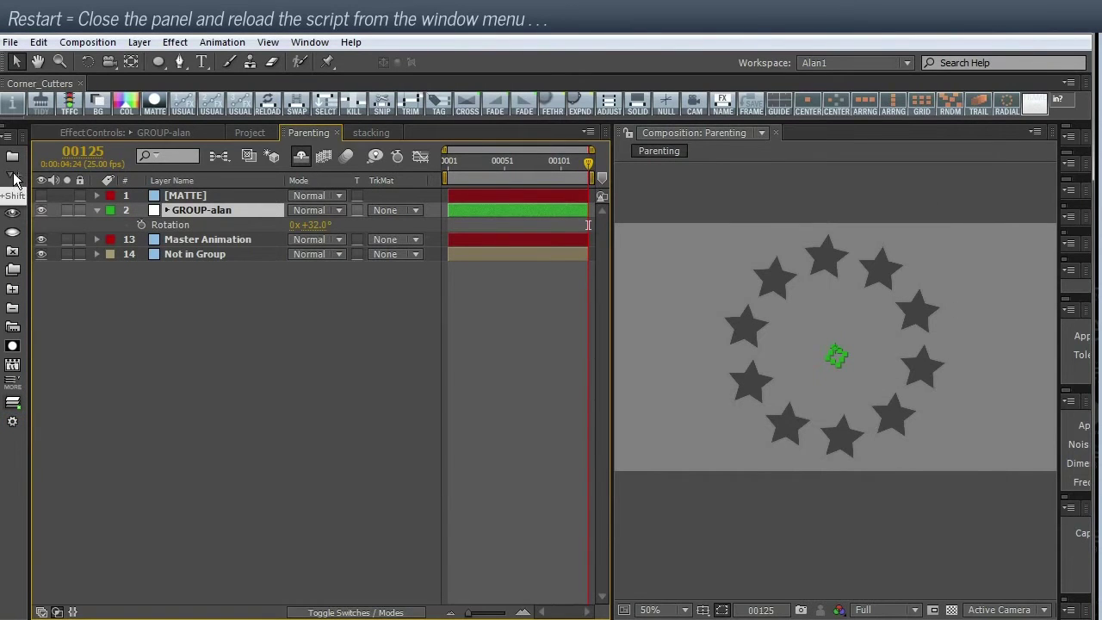
{"action": "left_click", "coordinate": [16, 178]}
{"action": "left_click", "coordinate": [13, 197]}
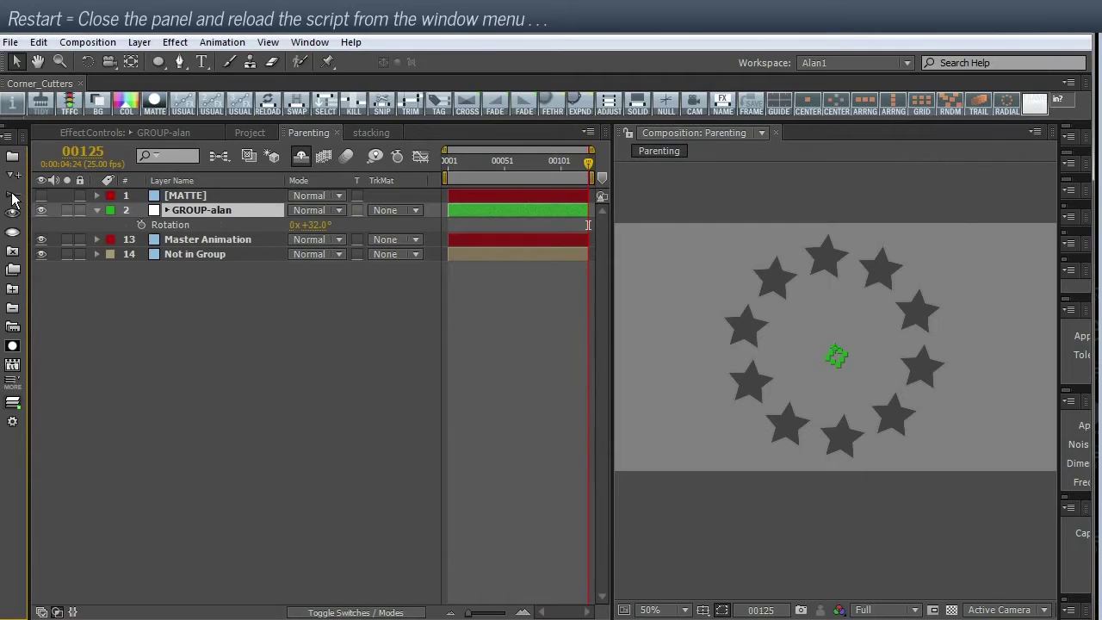
{"action": "left_click", "coordinate": [15, 178]}
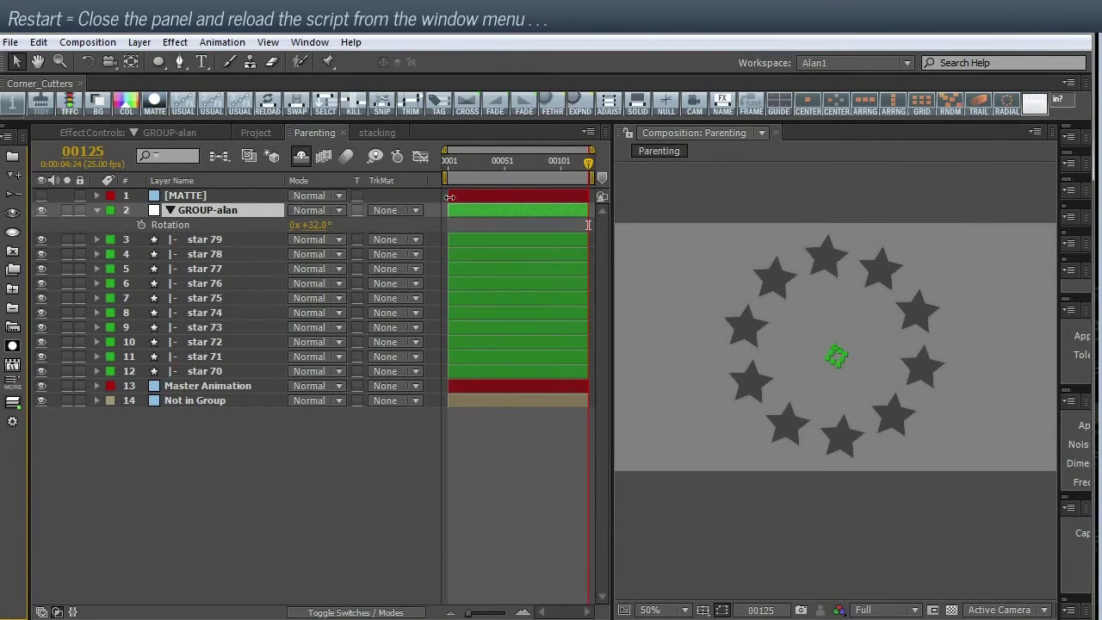
{"action": "left_click", "coordinate": [98, 211]}
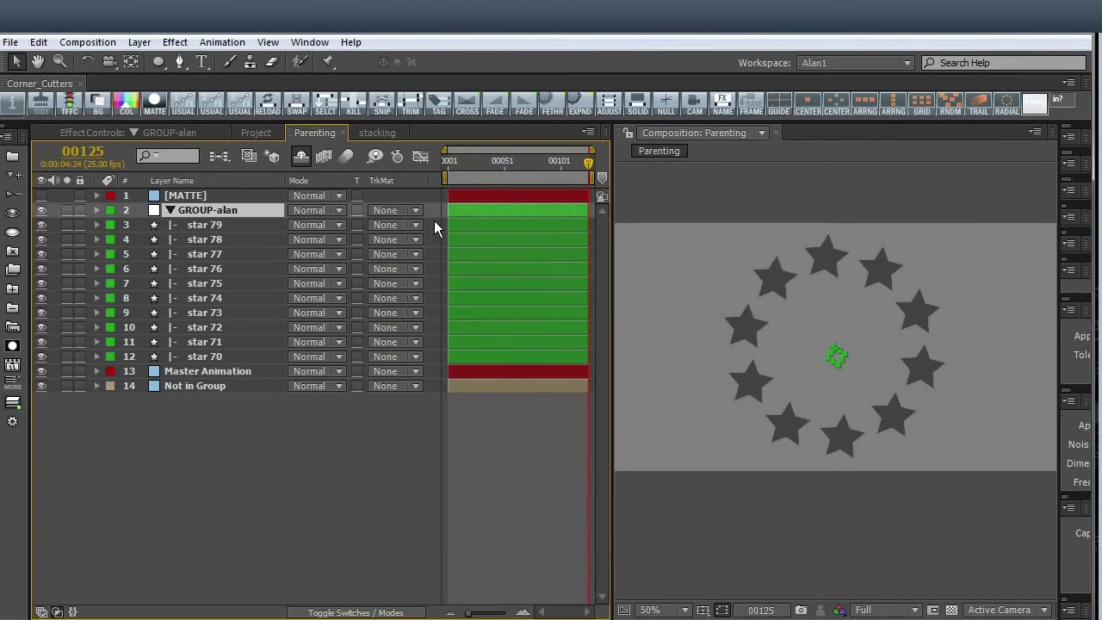
{"action": "right_click", "coordinate": [332, 188]}
{"action": "left_click", "coordinate": [233, 180]}
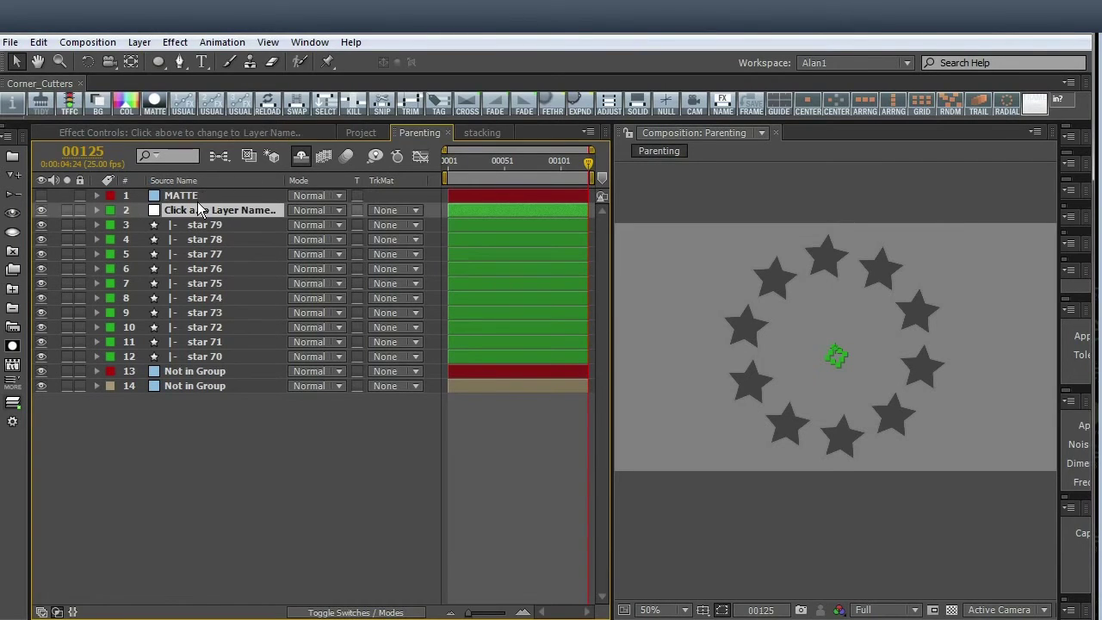
{"action": "left_click", "coordinate": [206, 182]}
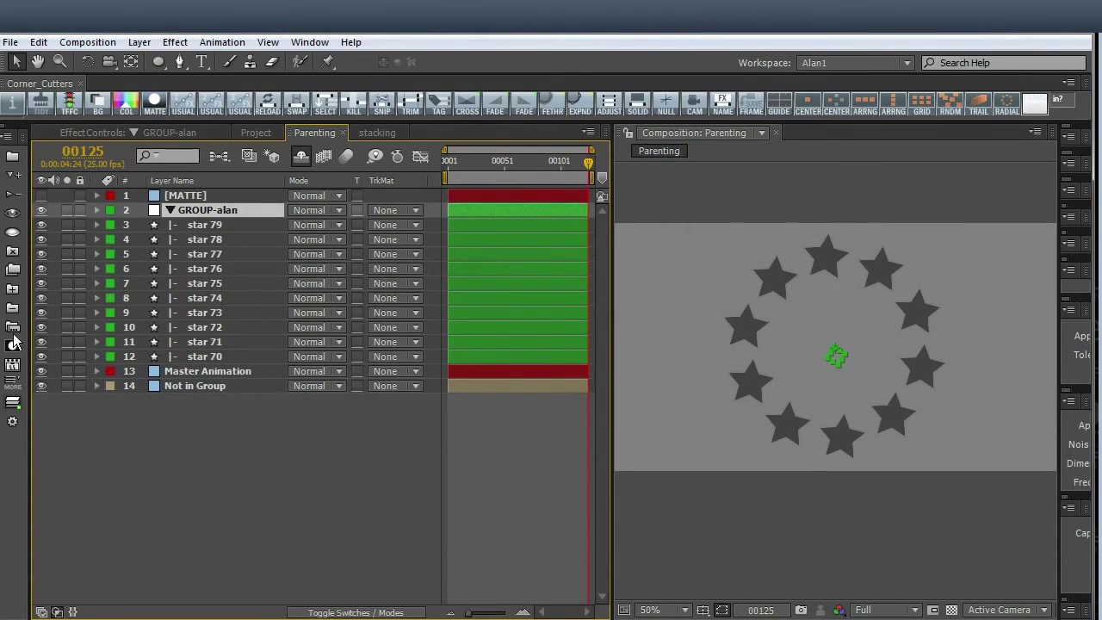
{"action": "left_click", "coordinate": [12, 270]}
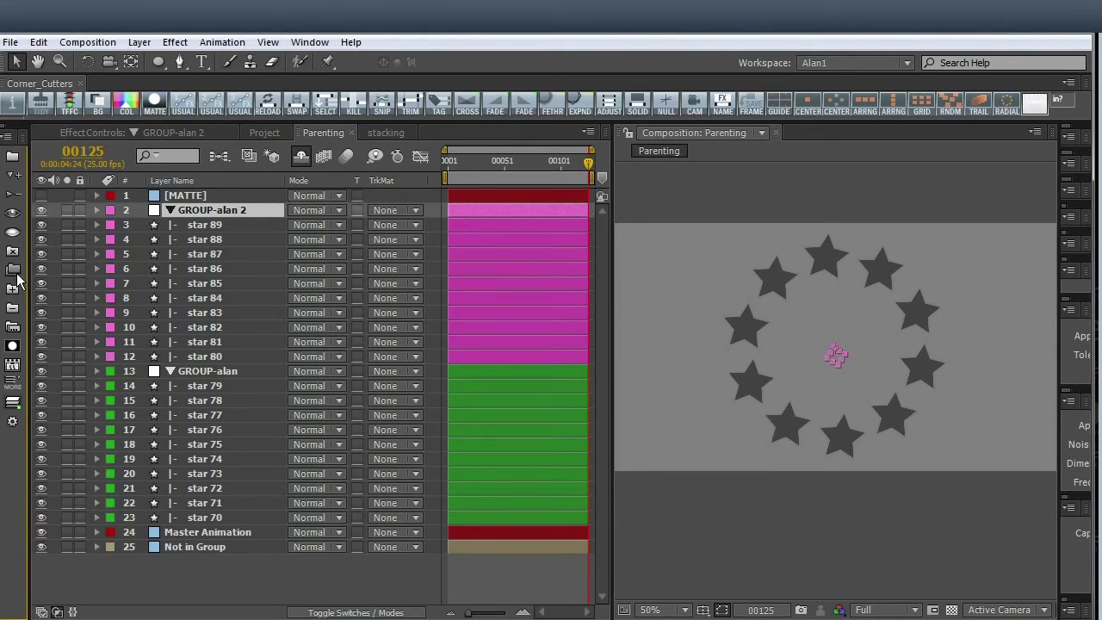
{"action": "left_click", "coordinate": [13, 288]}
{"action": "left_click", "coordinate": [13, 288]}
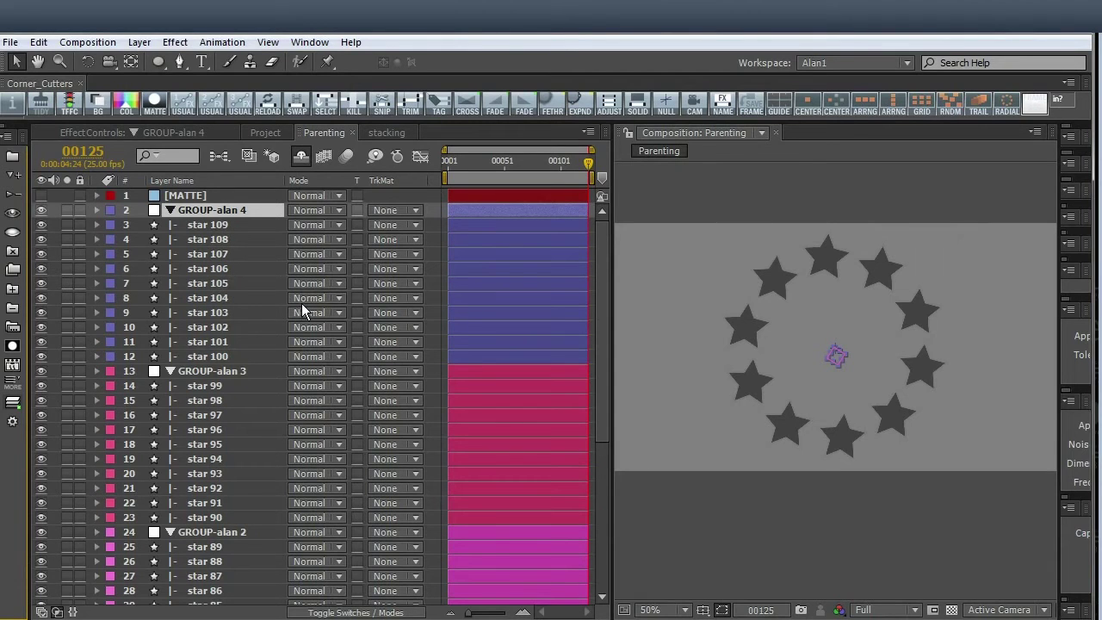
{"action": "key", "text": "ctrl+z"}
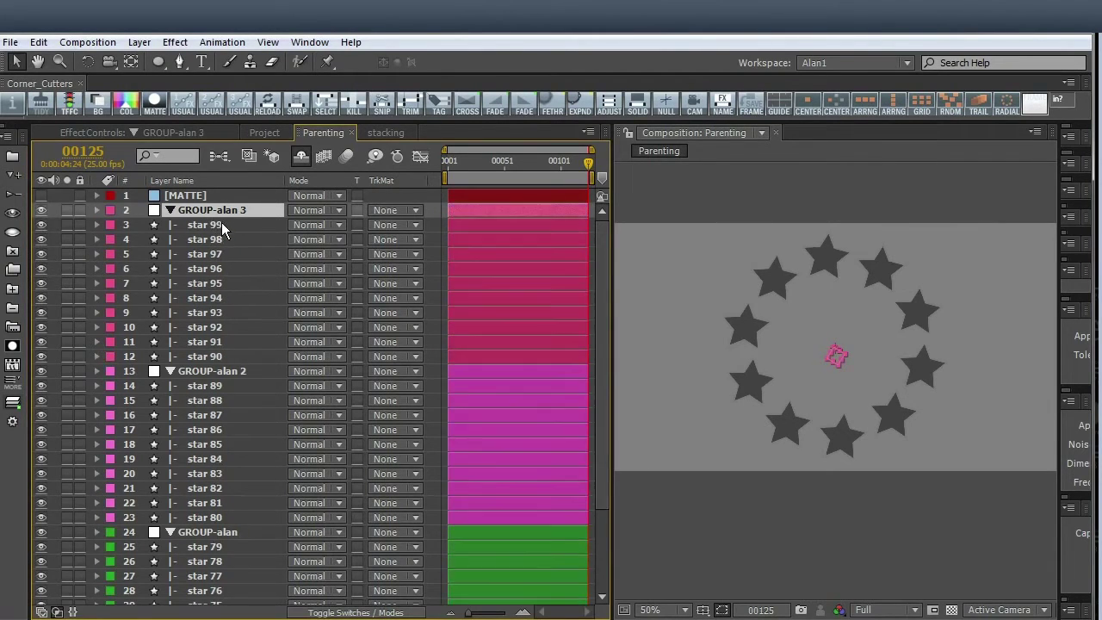
{"action": "key", "text": "ctrl+z"}
{"action": "key", "text": "ctrl+z"}
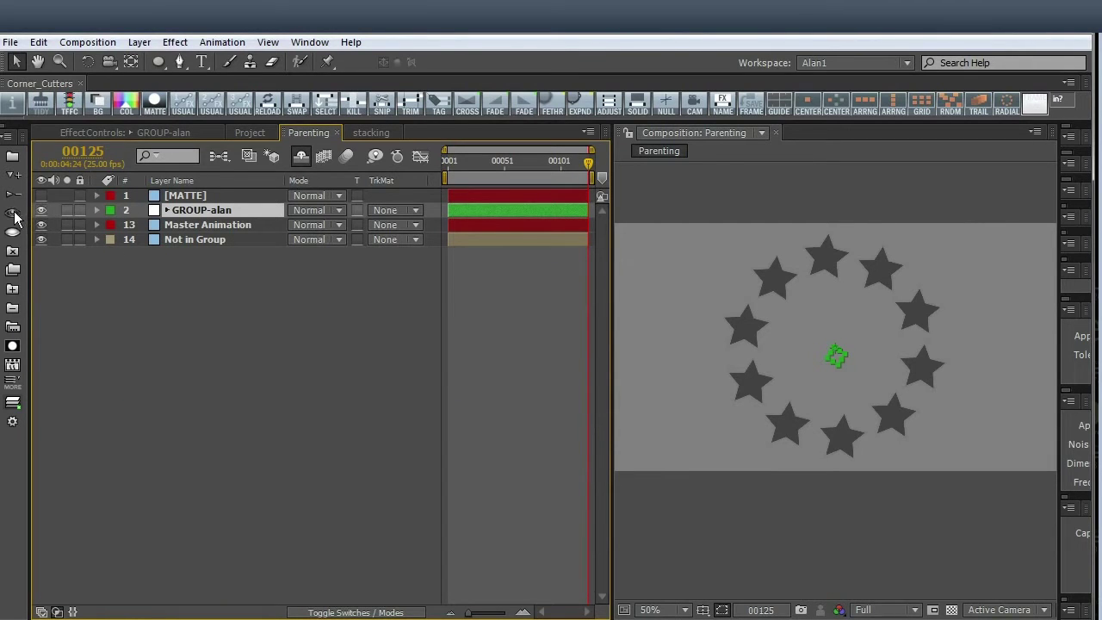
Expand GROUP-alan and switch off visibility of stars 78, 75 and 72.
{"action": "left_click", "coordinate": [13, 182]}
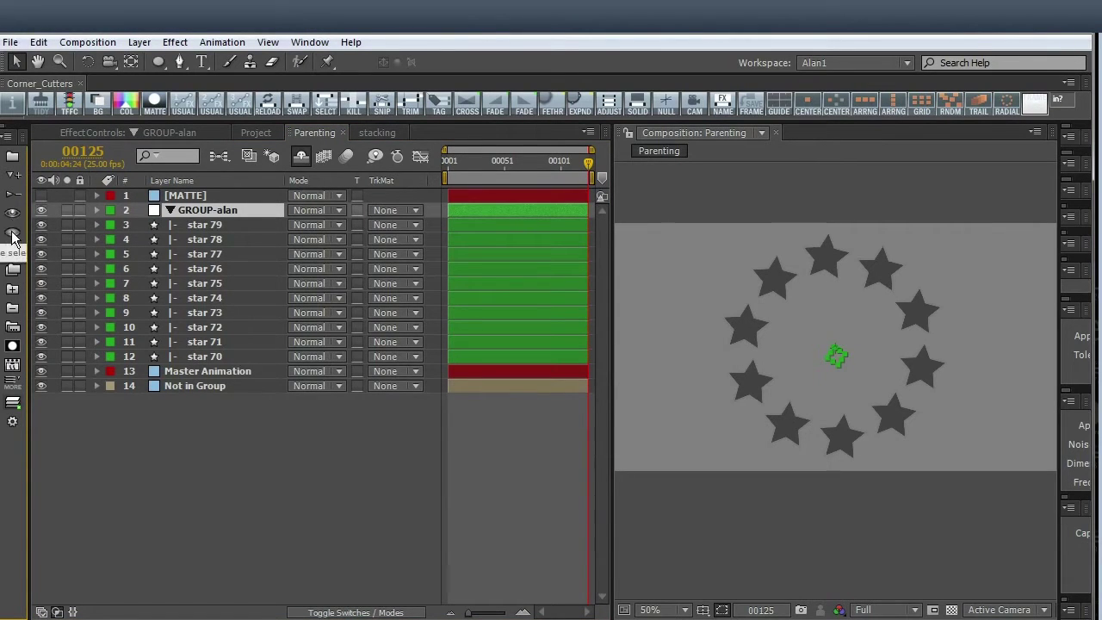
{"action": "left_click", "coordinate": [13, 237]}
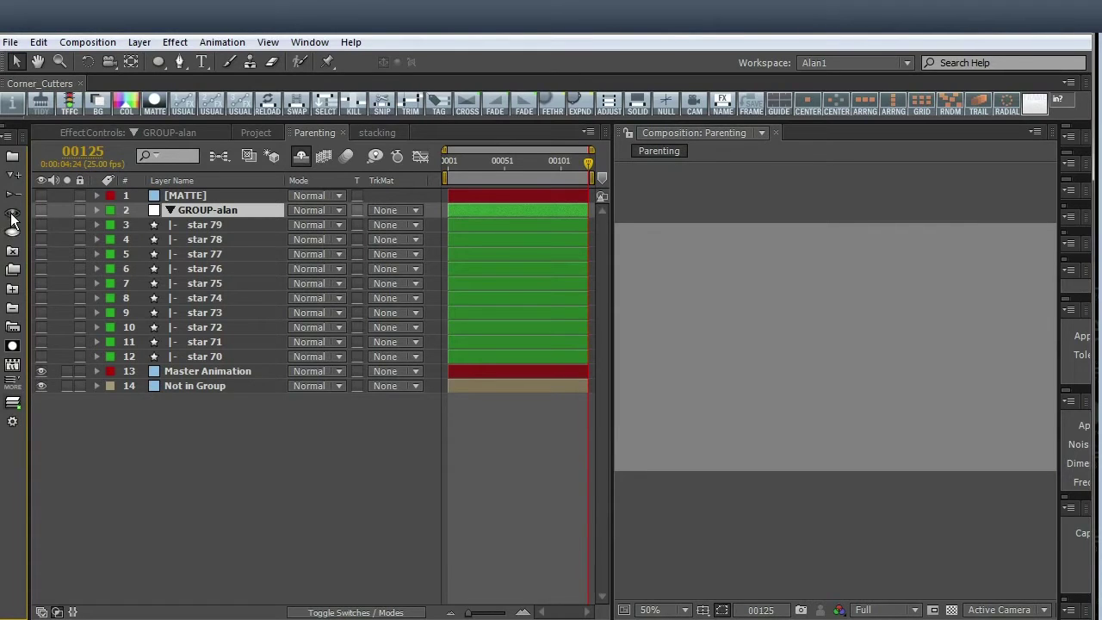
{"action": "left_click", "coordinate": [13, 222]}
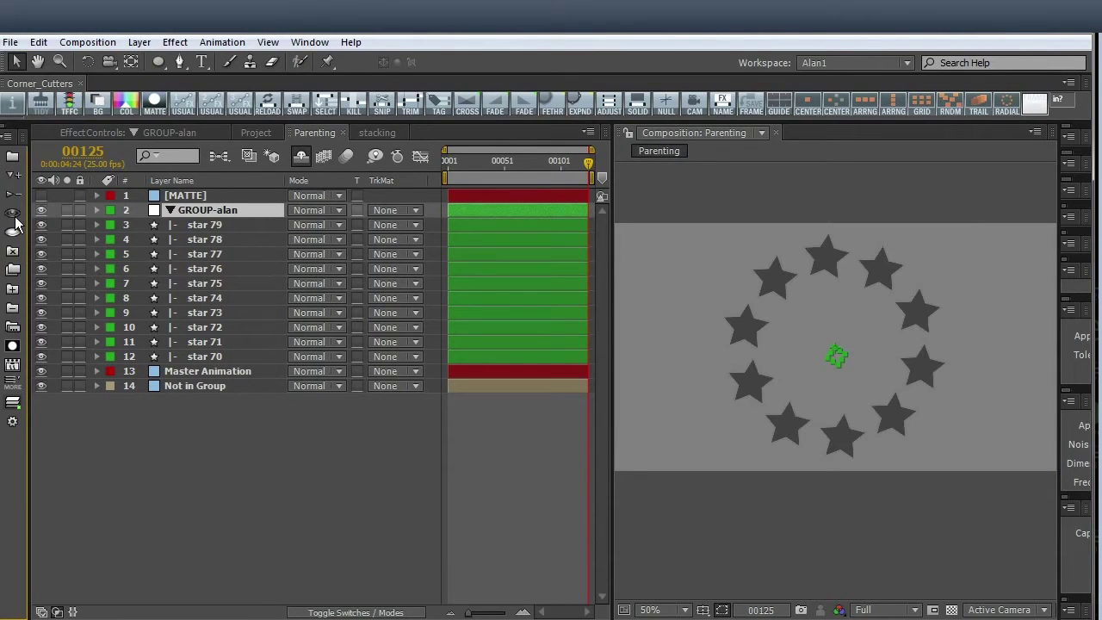
{"action": "left_click", "coordinate": [196, 239]}
{"action": "left_click", "coordinate": [41, 239]}
{"action": "left_click", "coordinate": [41, 284]}
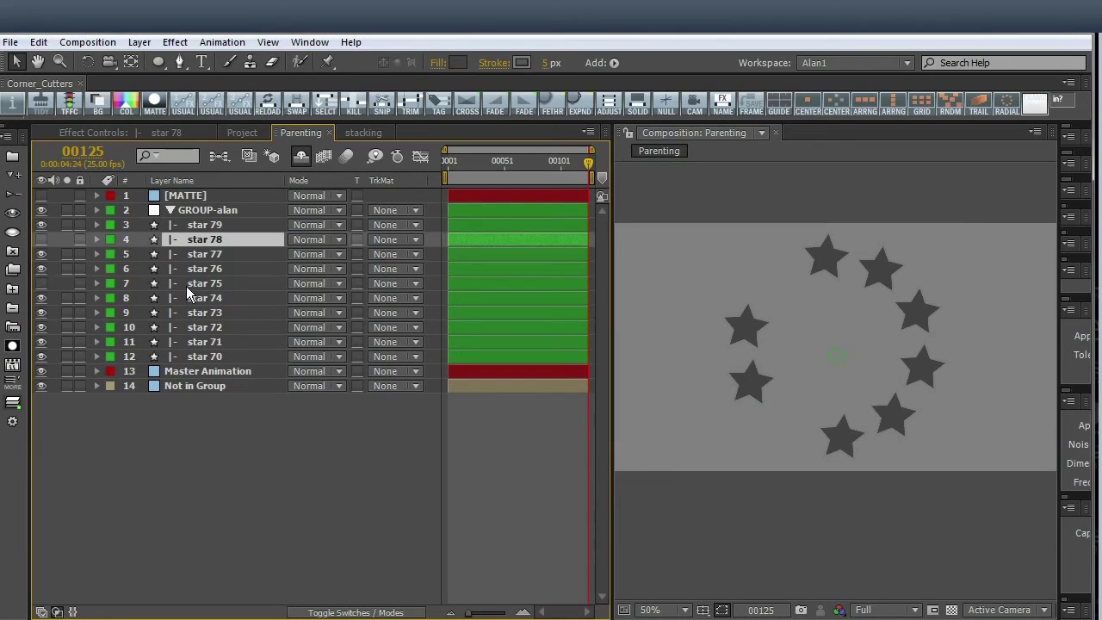
{"action": "left_click", "coordinate": [202, 284]}
{"action": "left_click", "coordinate": [42, 328]}
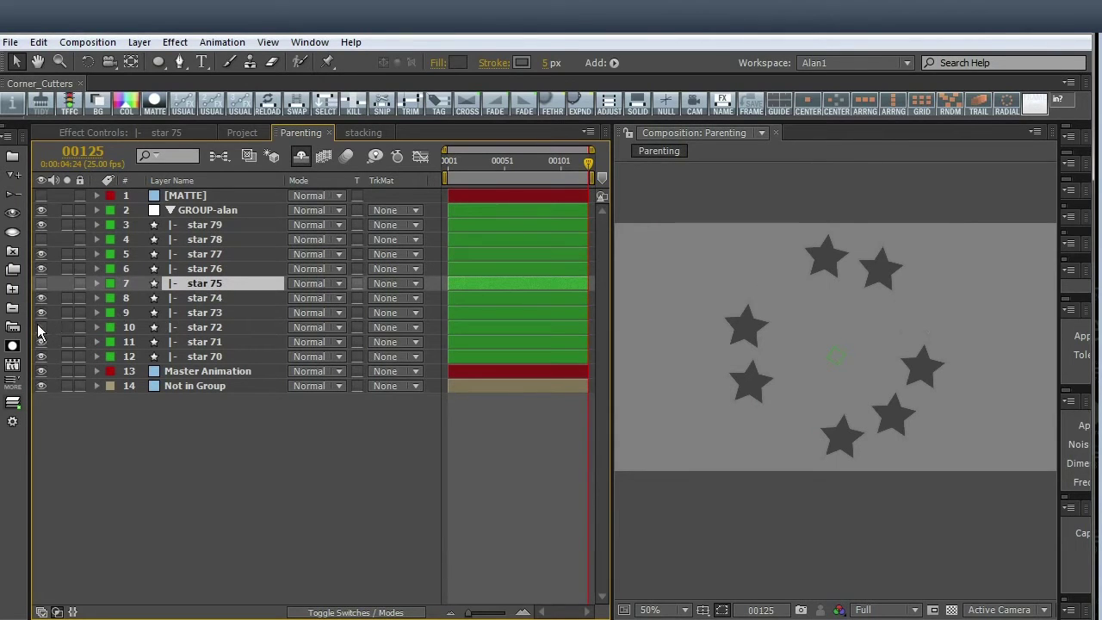
Toggle GROUP-alan's visibility off and on, confirming the three stars stay hidden.
{"action": "left_click", "coordinate": [204, 210]}
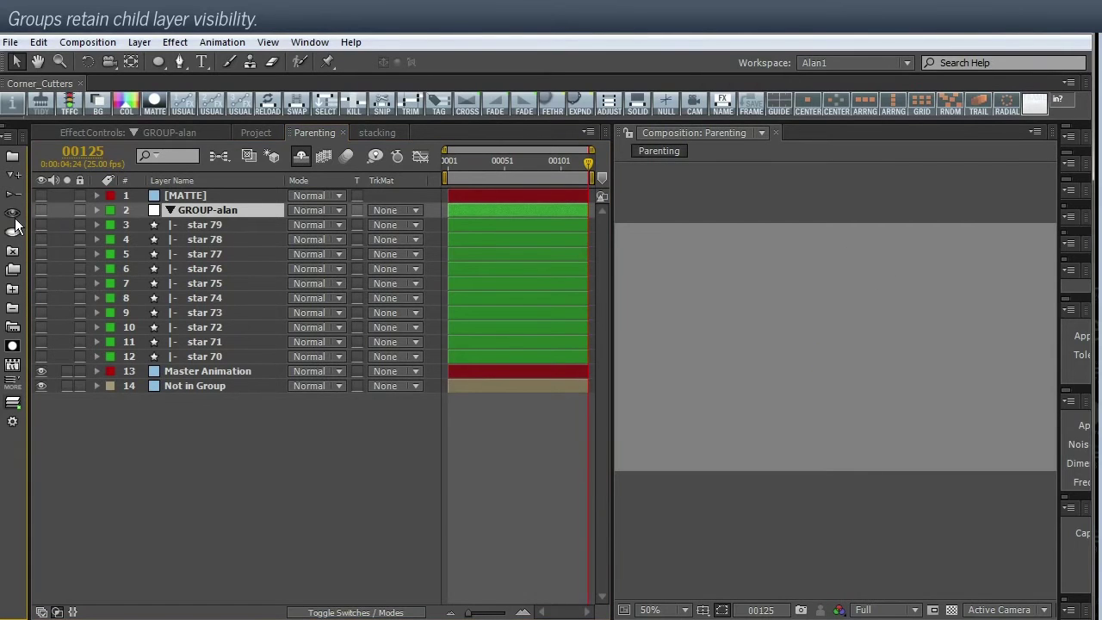
{"action": "left_click", "coordinate": [190, 241]}
{"action": "left_click", "coordinate": [205, 283], "text": "ctrl"}
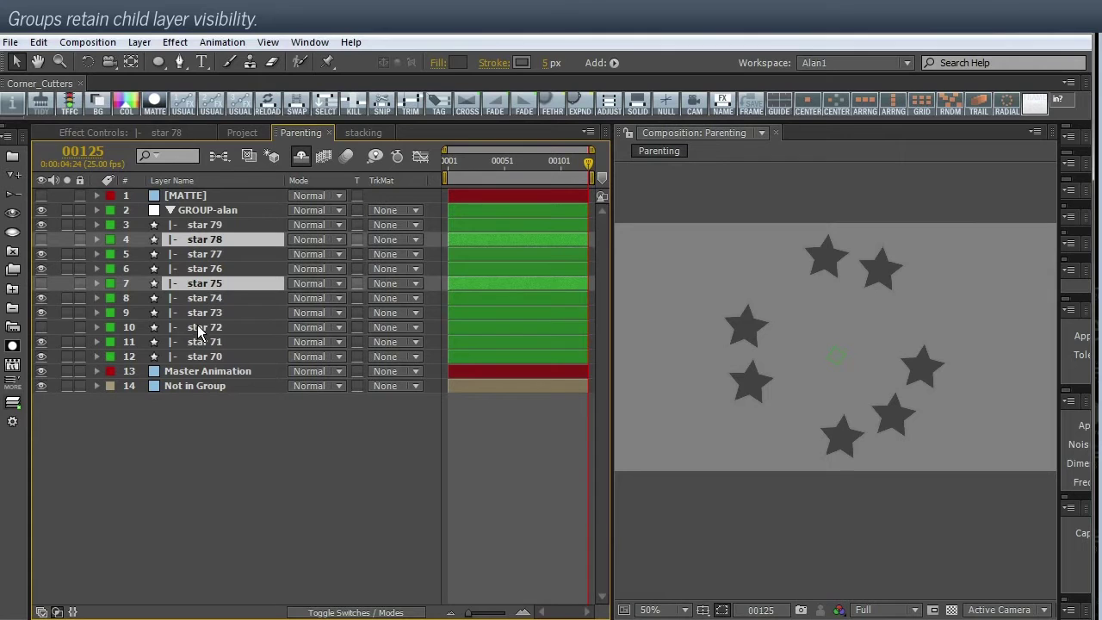
{"action": "left_click", "coordinate": [198, 329], "text": "ctrl"}
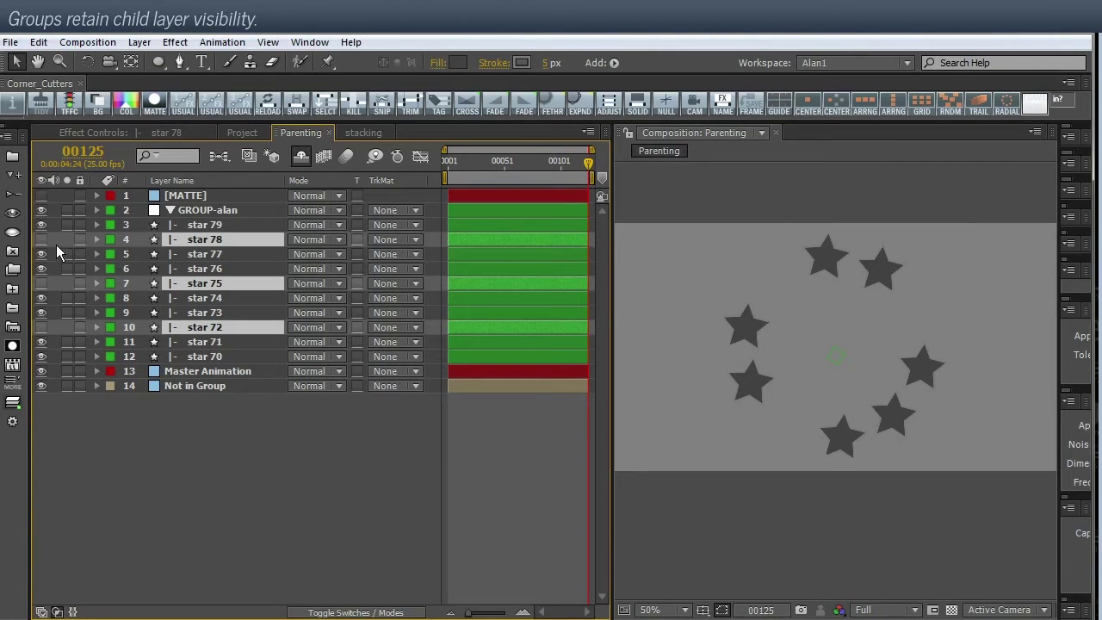
{"action": "left_click", "coordinate": [115, 423]}
{"action": "left_click", "coordinate": [182, 210]}
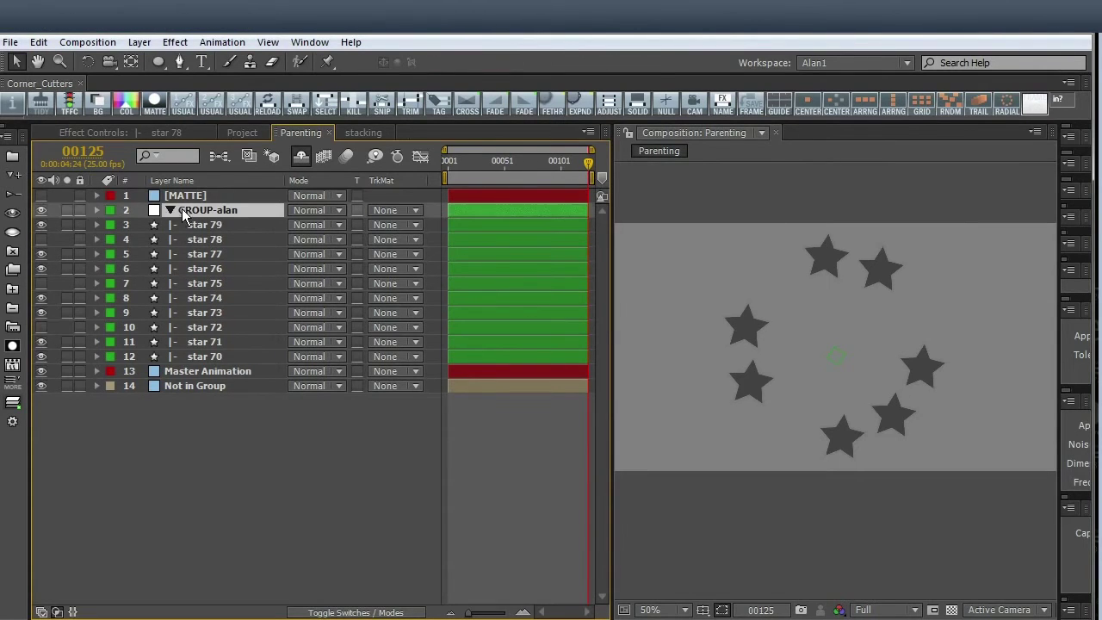
{"action": "left_click", "coordinate": [13, 234]}
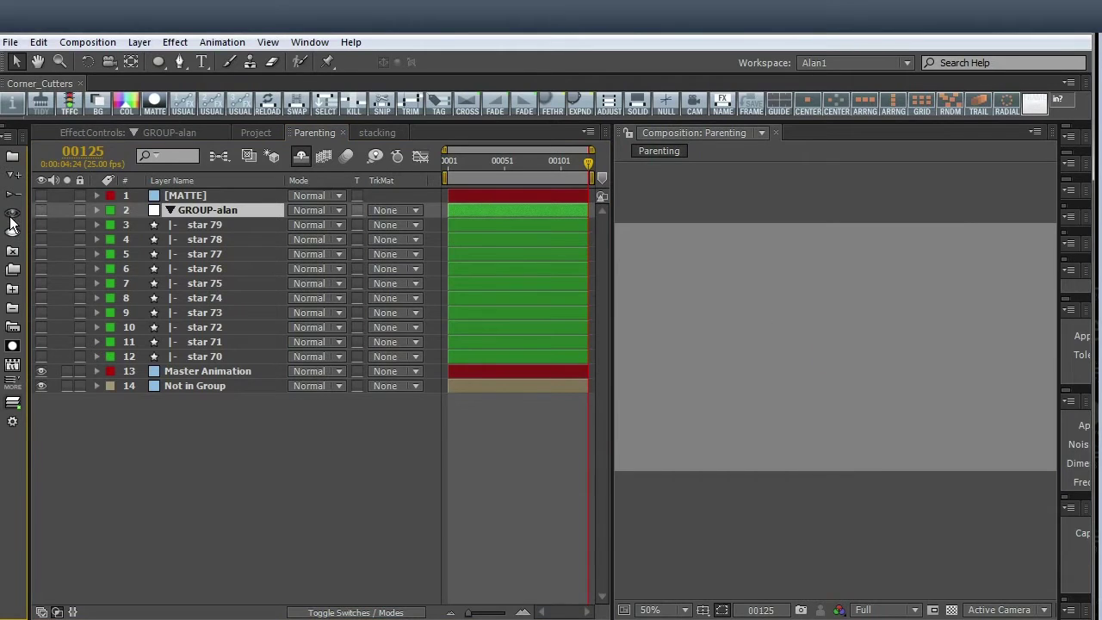
{"action": "left_click", "coordinate": [75, 239]}
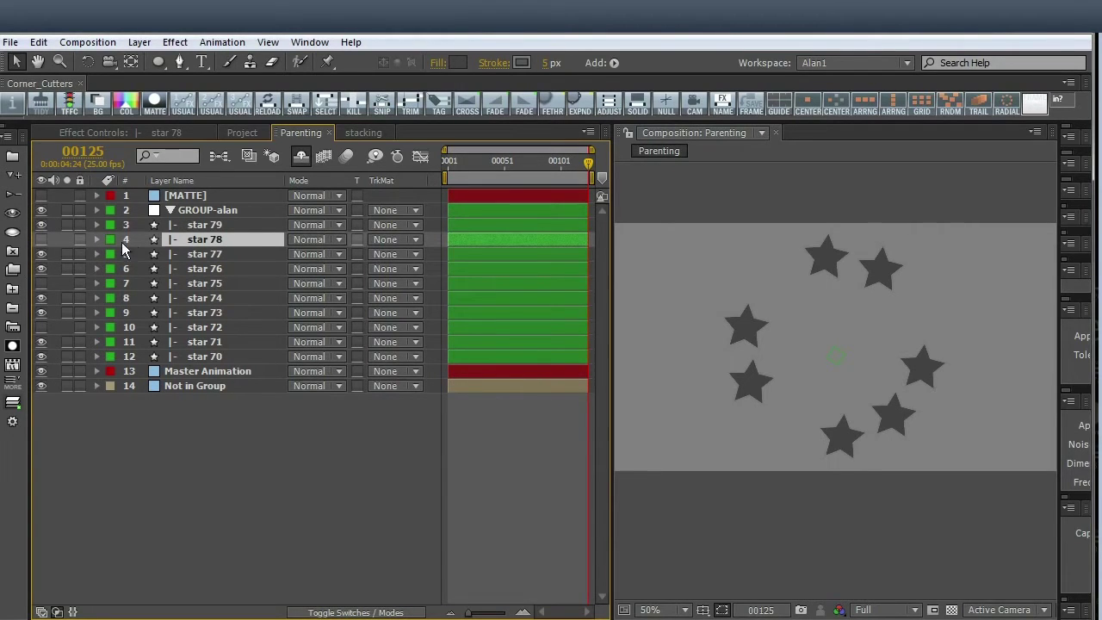
Duplicate GROUP-alan twice, creating GROUP-alan 2 and GROUP-alan 3.
{"action": "left_click", "coordinate": [197, 211]}
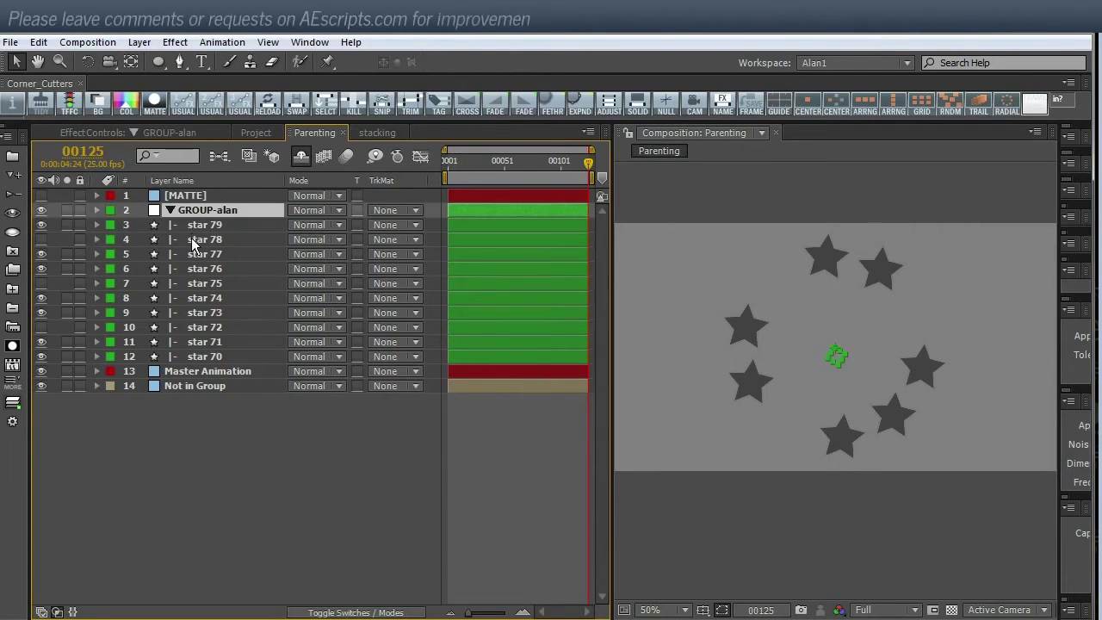
{"action": "left_click", "coordinate": [15, 289]}
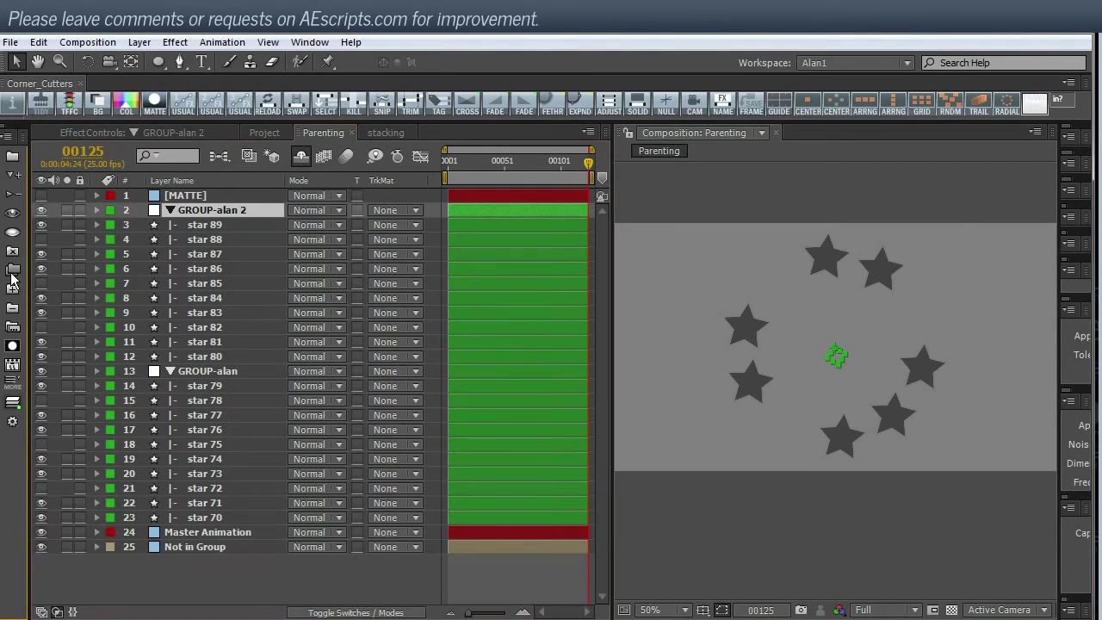
{"action": "left_click", "coordinate": [21, 271]}
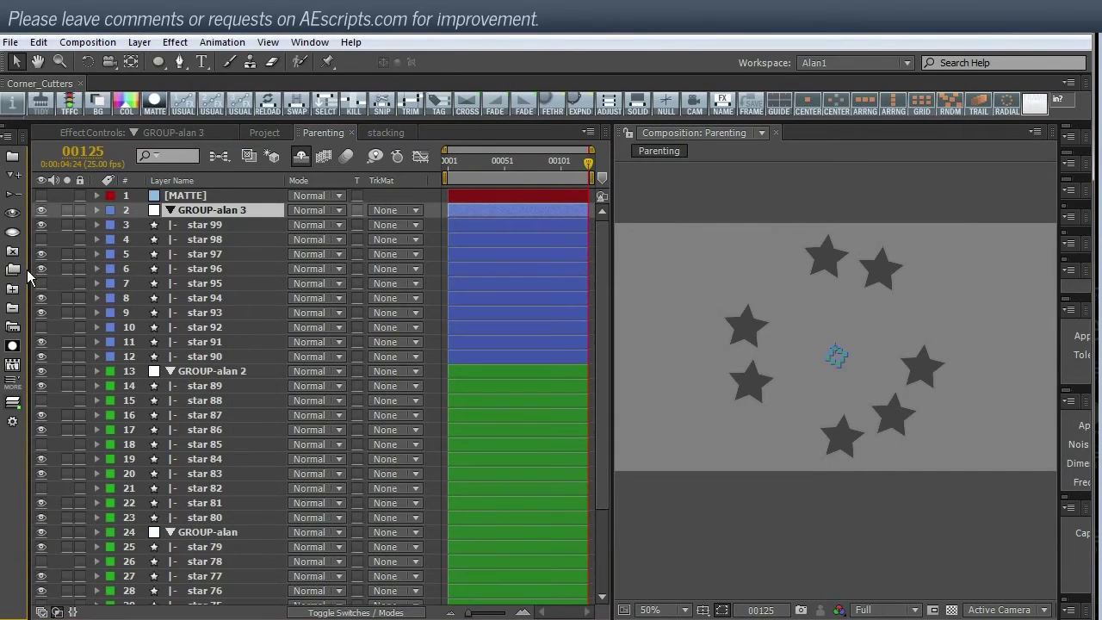
Collapse all groups to single rows and widen the timeline panel.
{"action": "left_click", "coordinate": [13, 199], "text": "shift"}
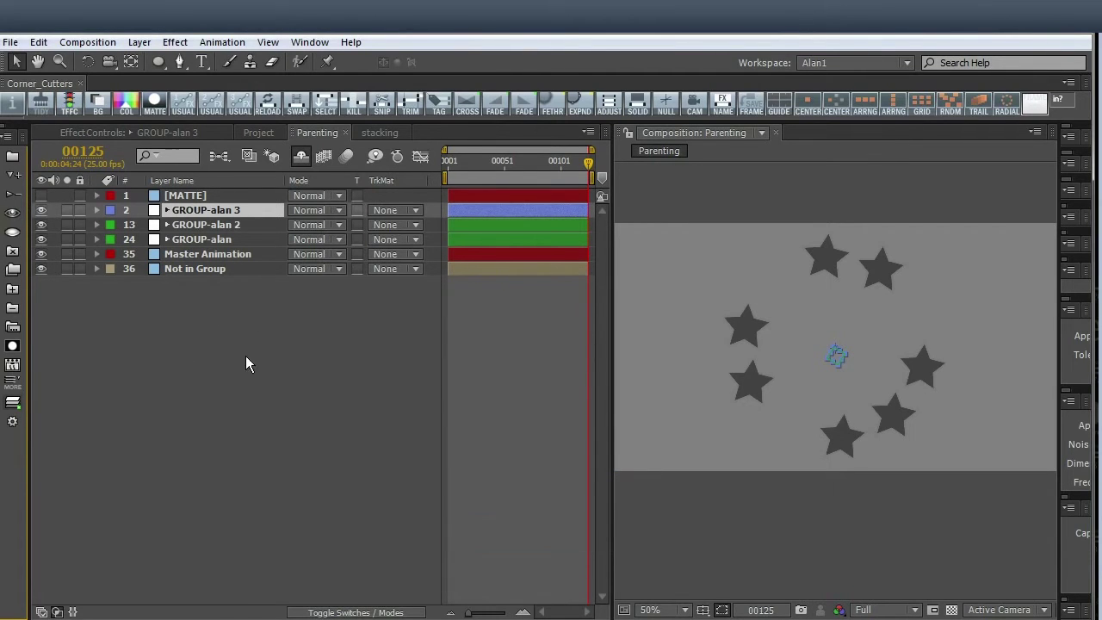
{"action": "left_click", "coordinate": [188, 329]}
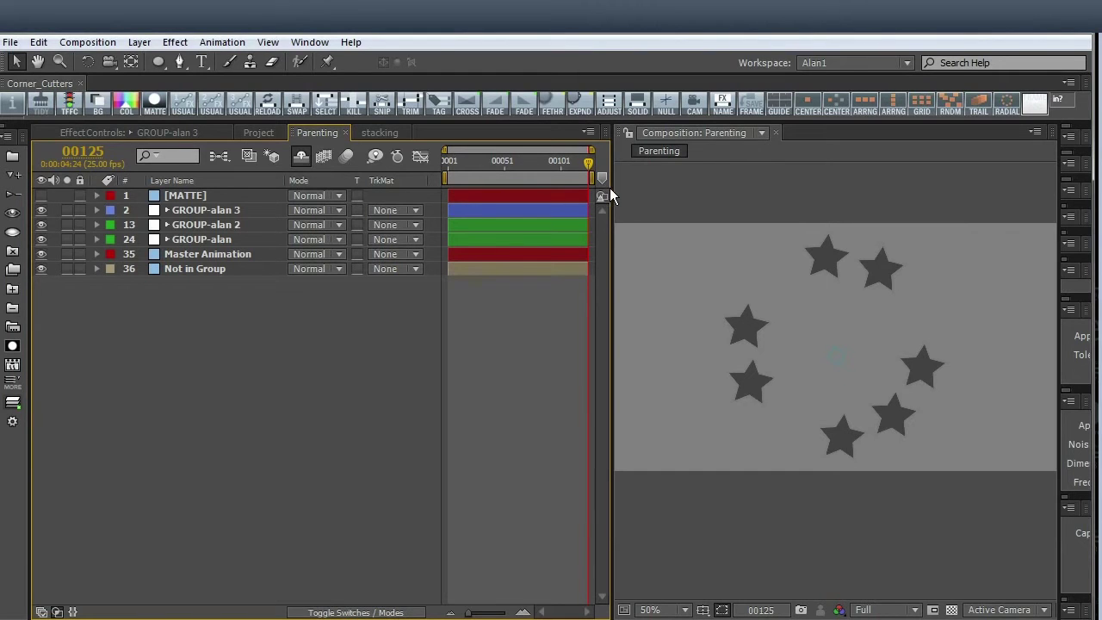
{"action": "left_click_drag", "start_coordinate": [609, 188], "coordinate": [726, 188]}
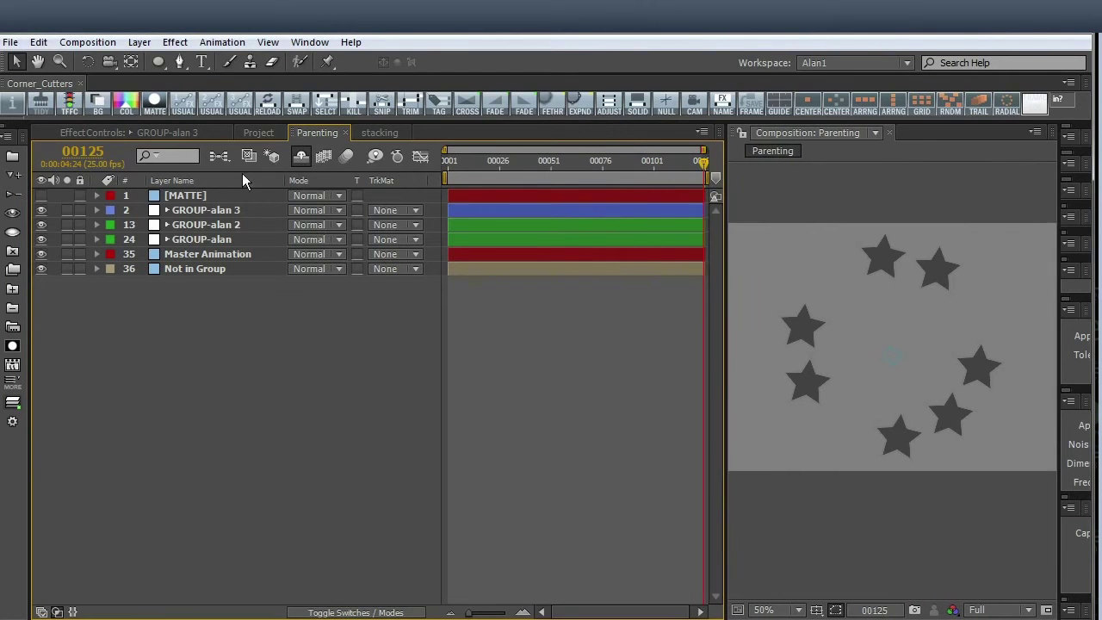
{"action": "left_click", "coordinate": [12, 194], "text": "shift"}
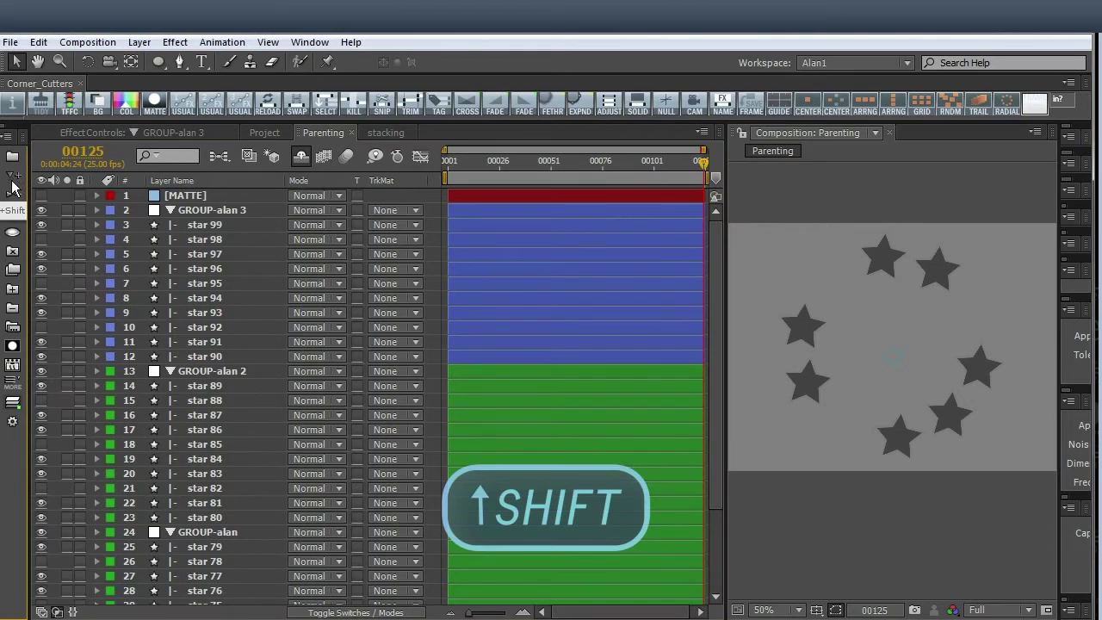
{"action": "left_click", "coordinate": [12, 192], "text": "shift"}
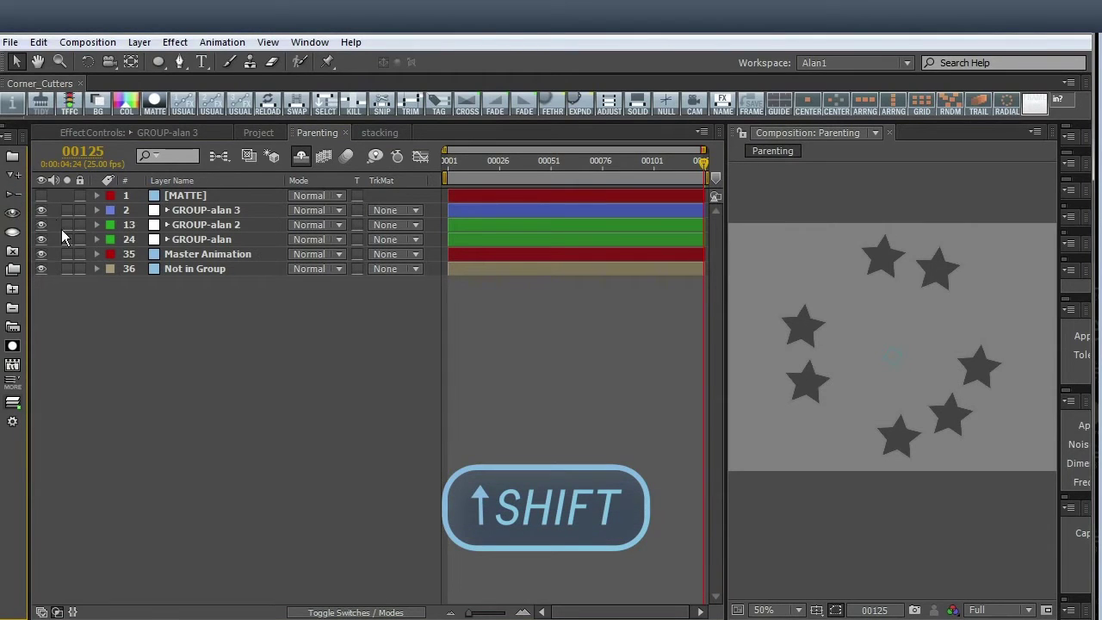
Dissolve GROUP-alan 3, keeping stars 90–99 as loose layers.
{"action": "left_click", "coordinate": [202, 210]}
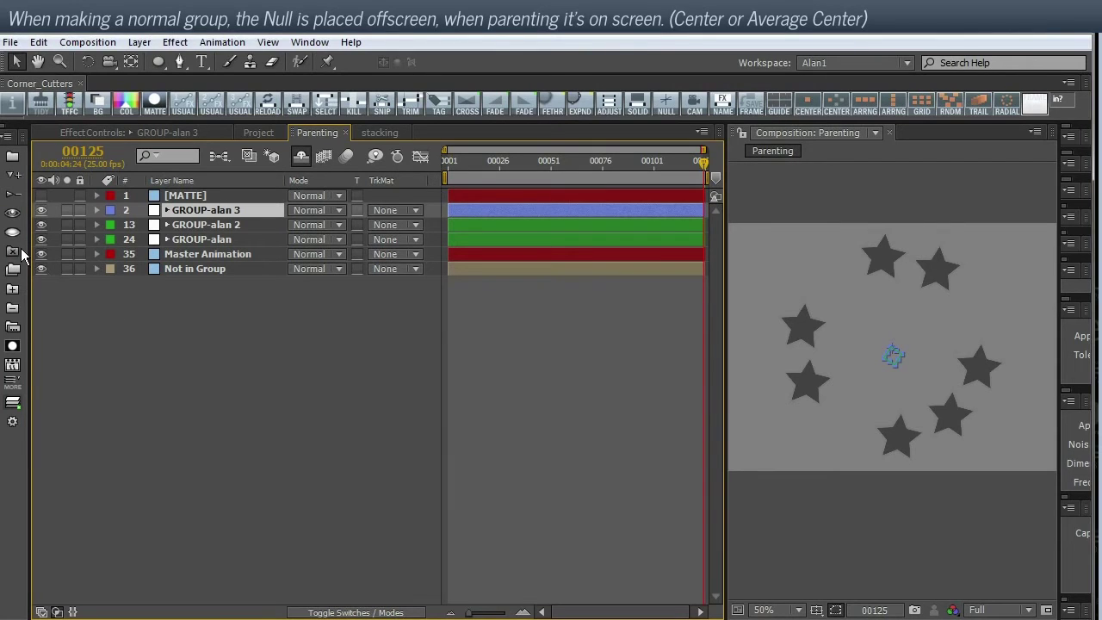
{"action": "left_click", "coordinate": [14, 252]}
{"action": "left_click_drag", "start_coordinate": [204, 443], "coordinate": [218, 330]}
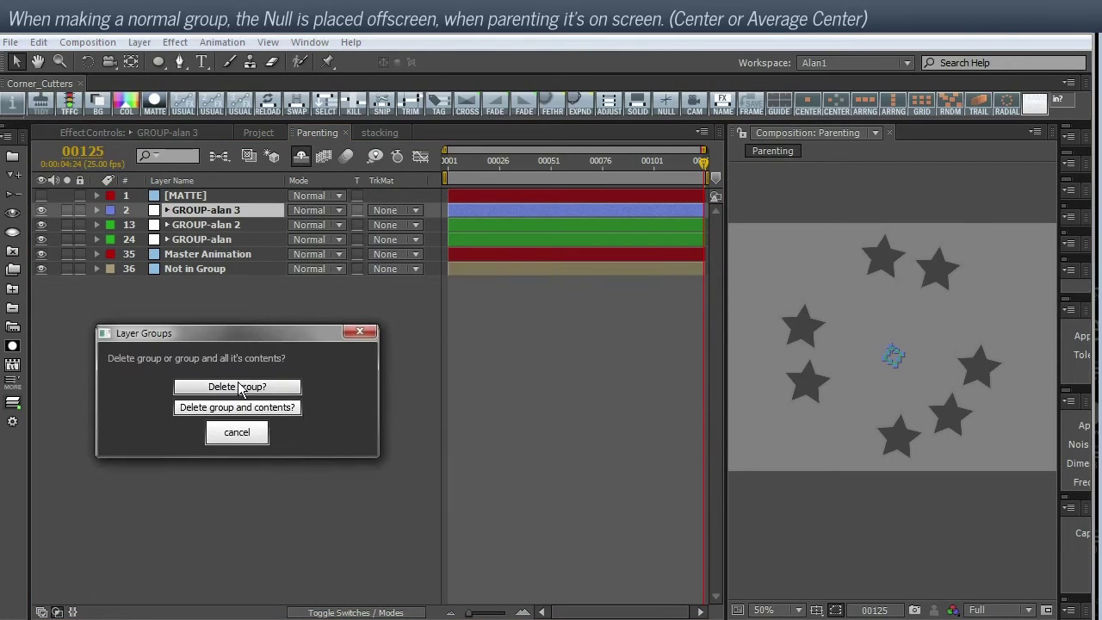
{"action": "left_click", "coordinate": [246, 386]}
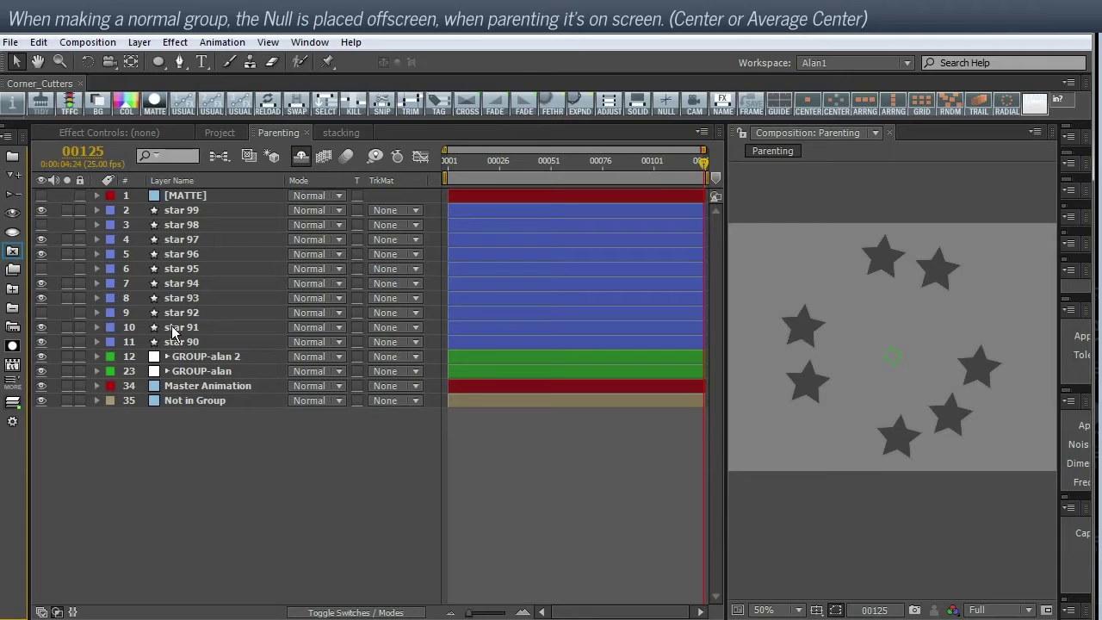
Regroup stars 90–99 and delete it with its stars, then delete GROUP-alan 2.
{"action": "left_click", "coordinate": [178, 342]}
{"action": "left_click", "coordinate": [182, 211], "text": "shift"}
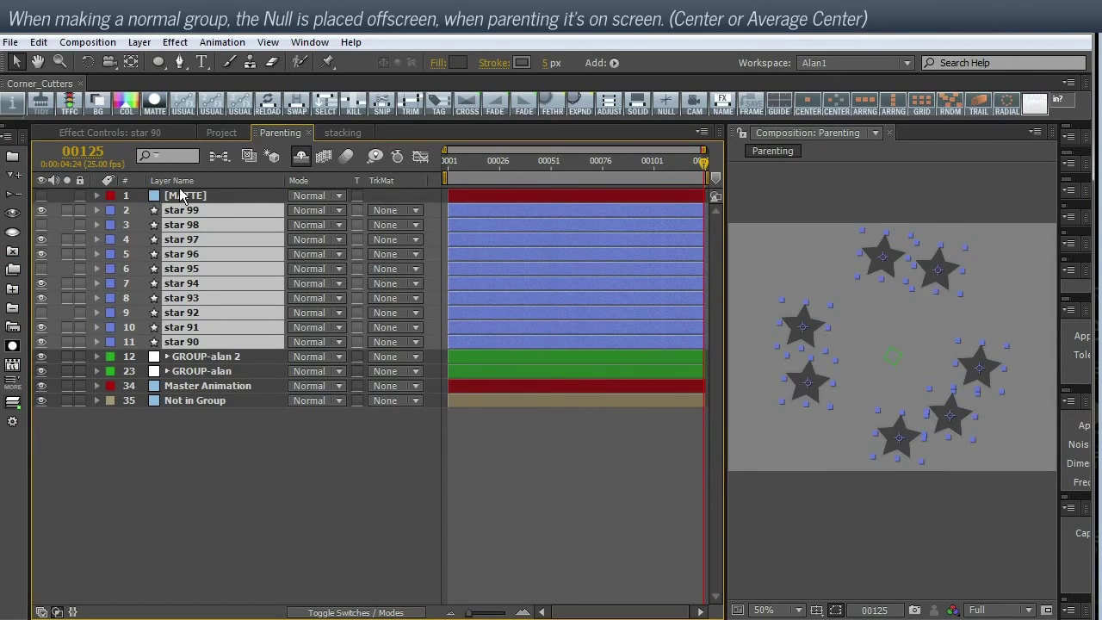
{"action": "key", "text": "ctrl+g"}
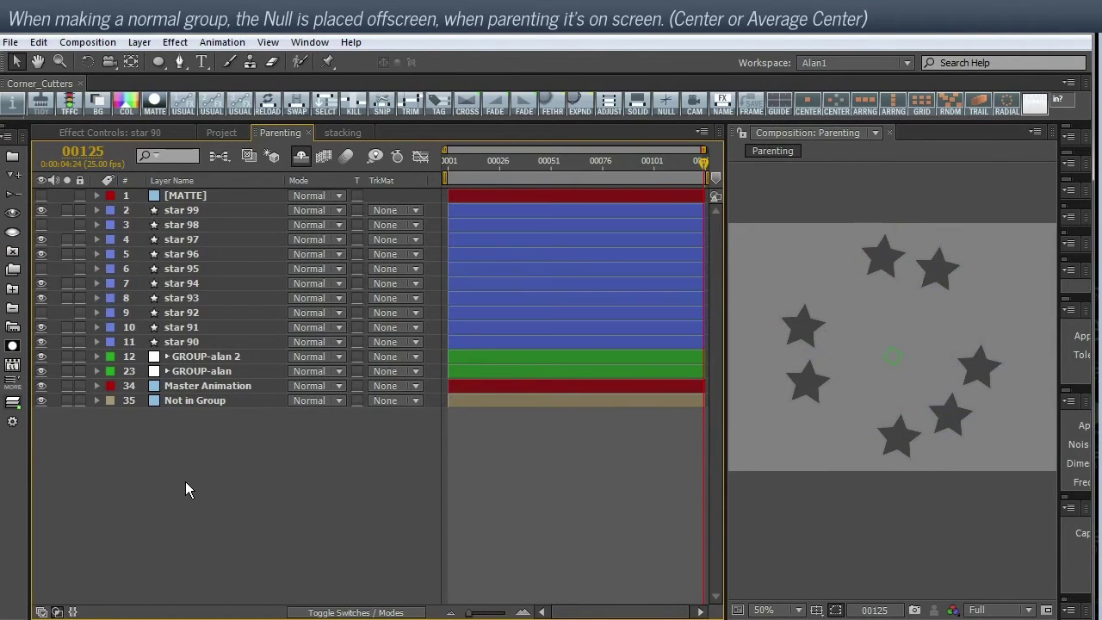
{"action": "left_click", "coordinate": [12, 250]}
{"action": "left_click", "coordinate": [221, 516]}
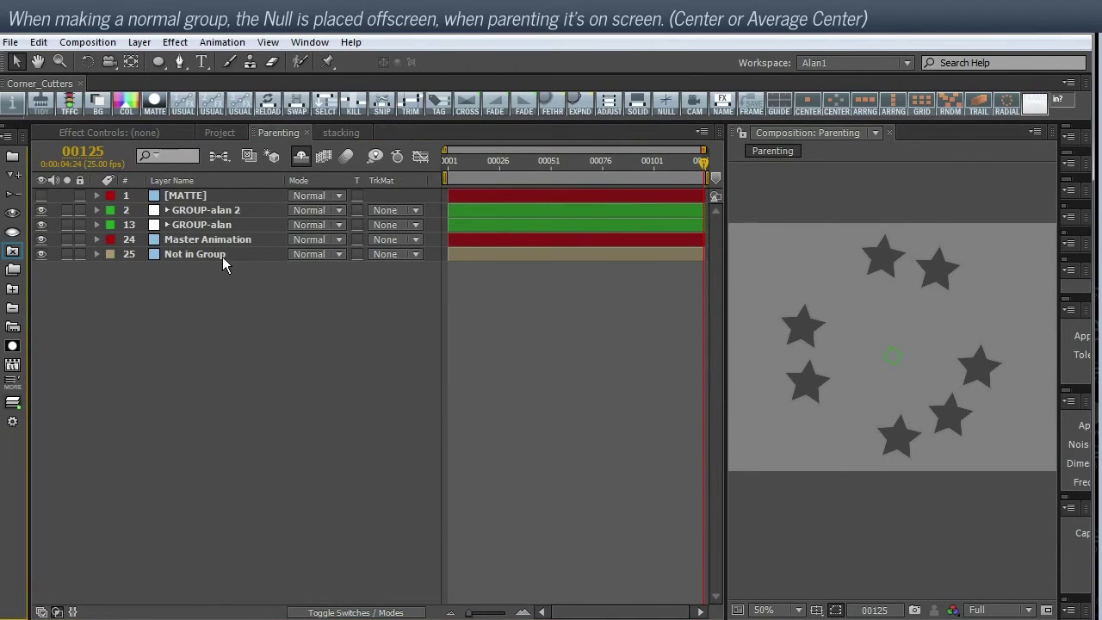
{"action": "left_click", "coordinate": [196, 210]}
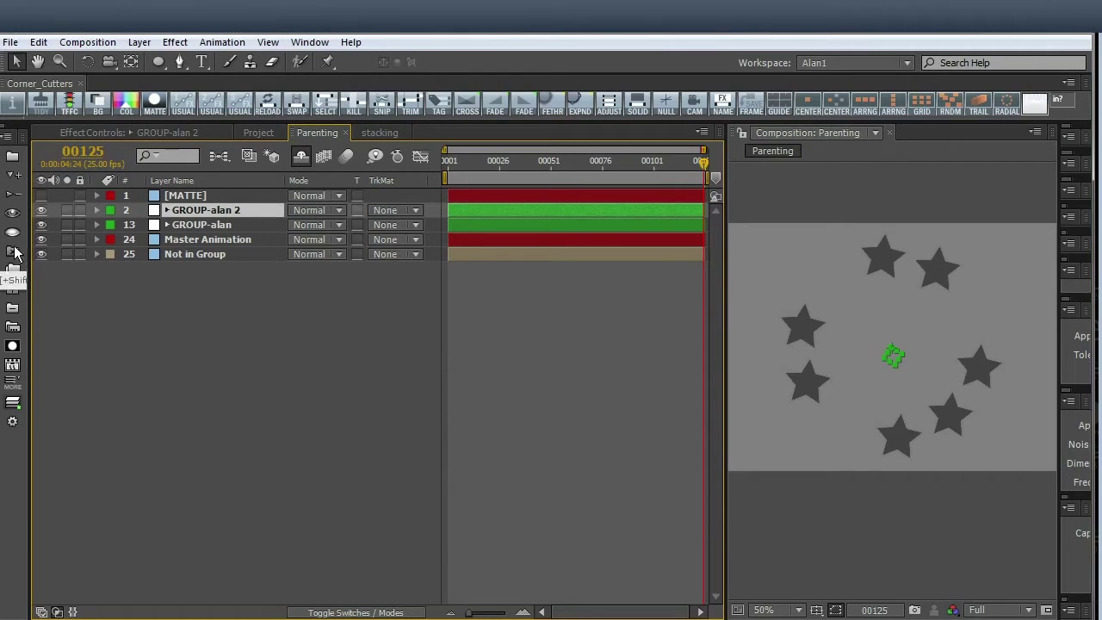
{"action": "key", "text": "Delete"}
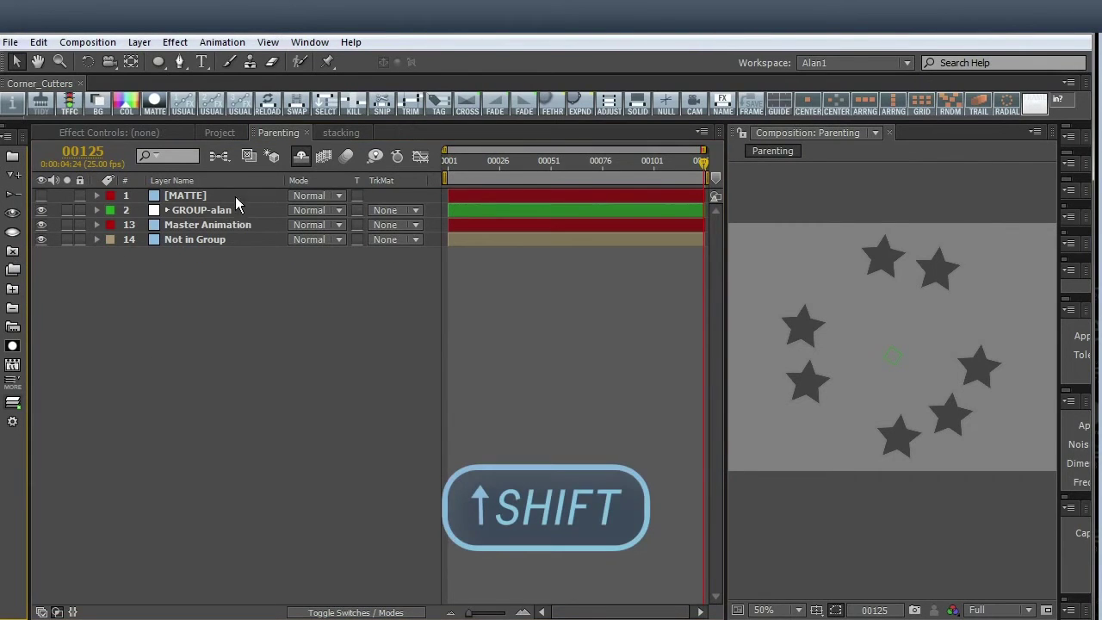
Parent star 79 to GROUP-alan, star 78 to Not in Group, star 77 to star 70.
{"action": "left_click", "coordinate": [206, 213]}
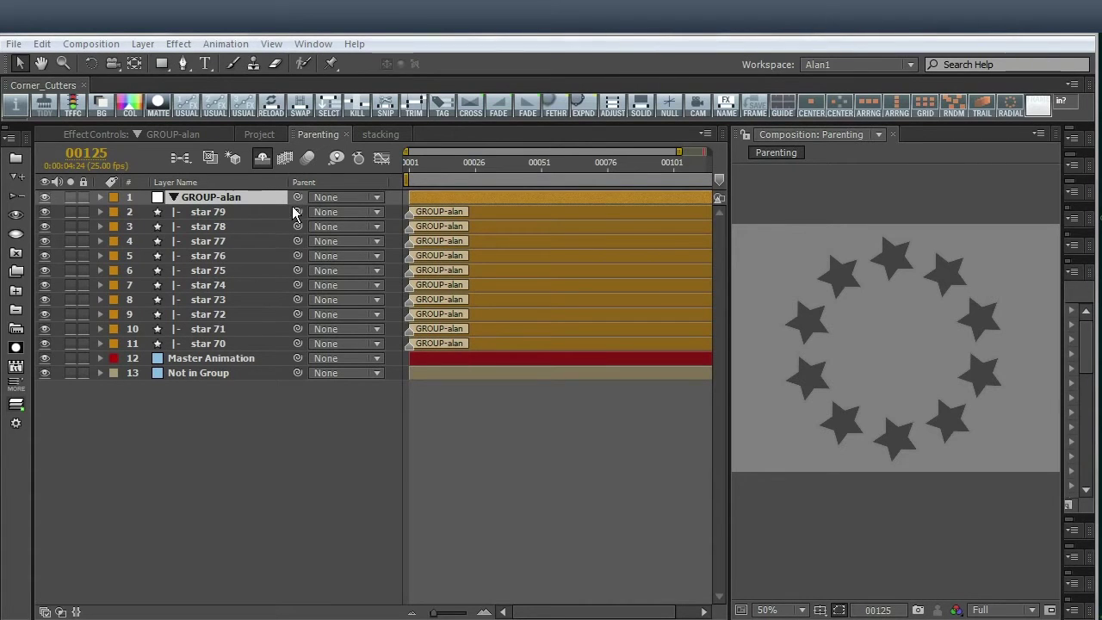
{"action": "left_click", "coordinate": [226, 210]}
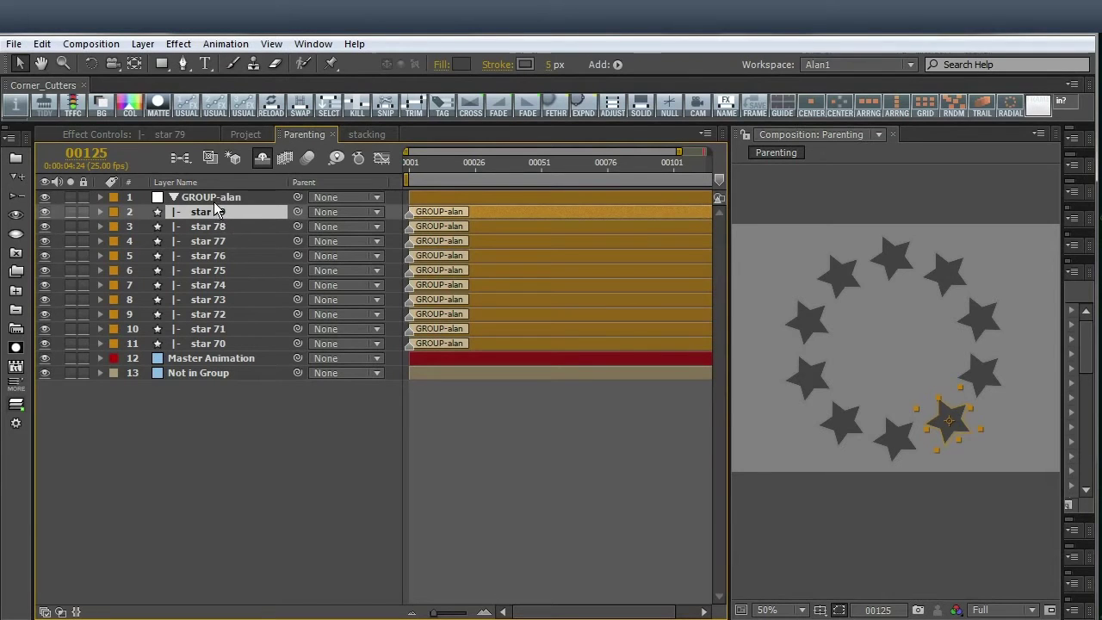
{"action": "left_click_drag", "start_coordinate": [297, 211], "coordinate": [227, 200]}
{"action": "left_click", "coordinate": [267, 226]}
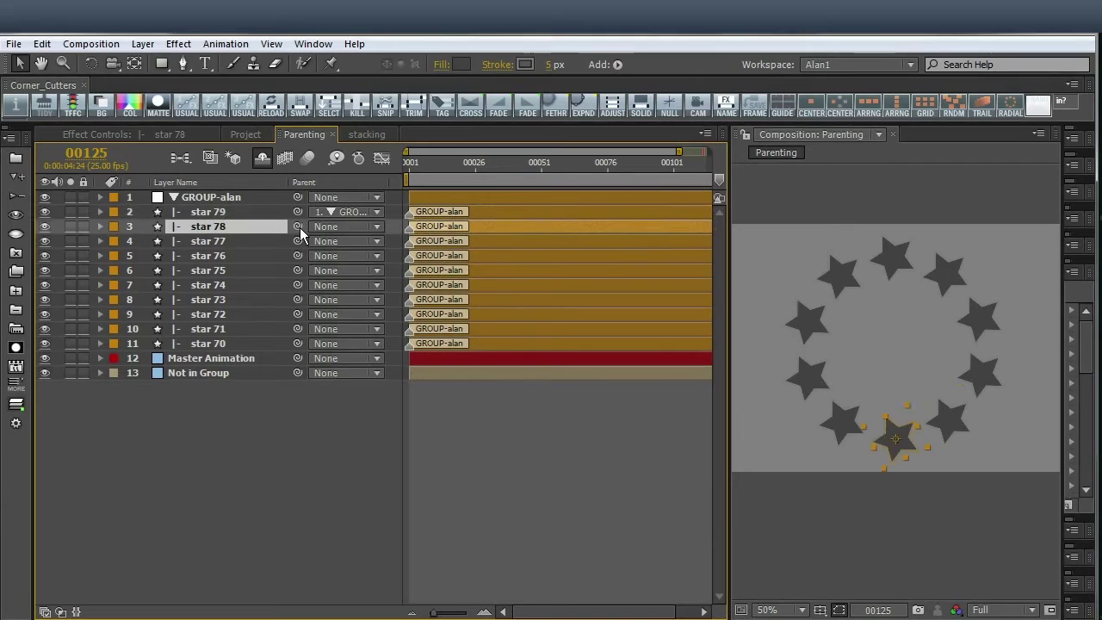
{"action": "left_click_drag", "start_coordinate": [297, 225], "coordinate": [206, 369]}
{"action": "left_click", "coordinate": [209, 242]}
{"action": "left_click_drag", "start_coordinate": [297, 241], "coordinate": [212, 341]}
Duplicate the group as GROUP-alan 2 and widen the Parent column.
{"action": "left_click", "coordinate": [221, 198]}
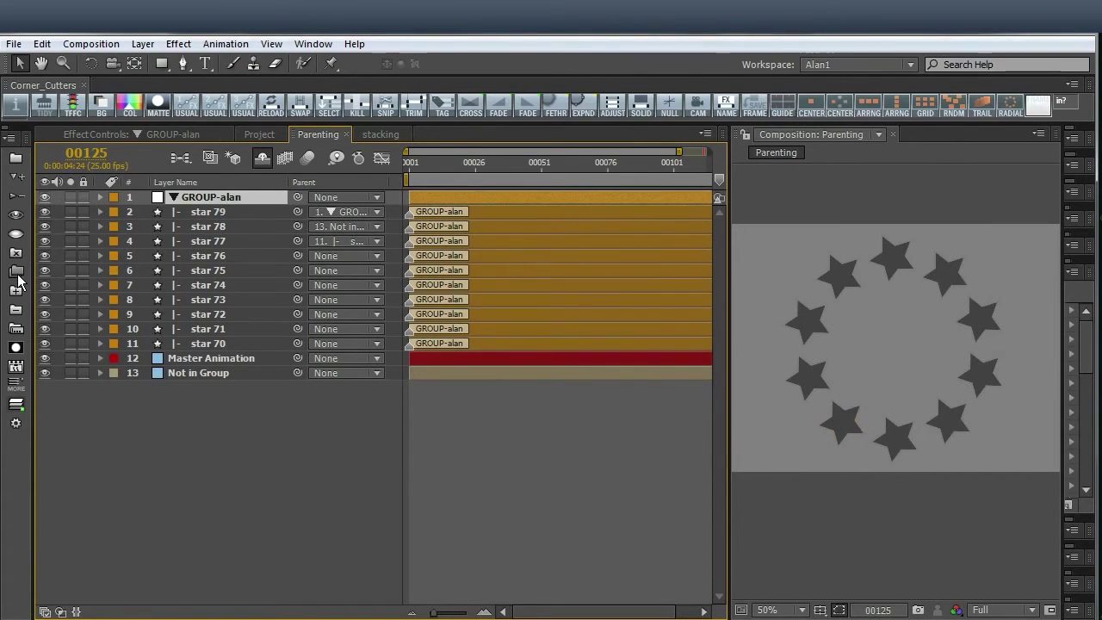
{"action": "left_click", "coordinate": [16, 274]}
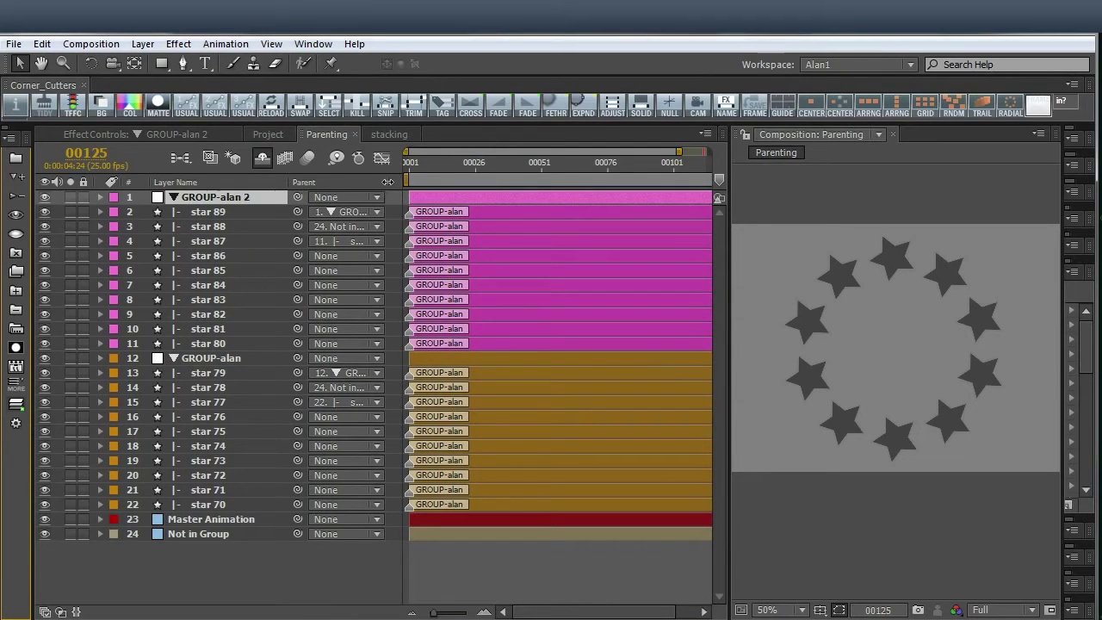
{"action": "left_click_drag", "start_coordinate": [387, 182], "coordinate": [515, 182]}
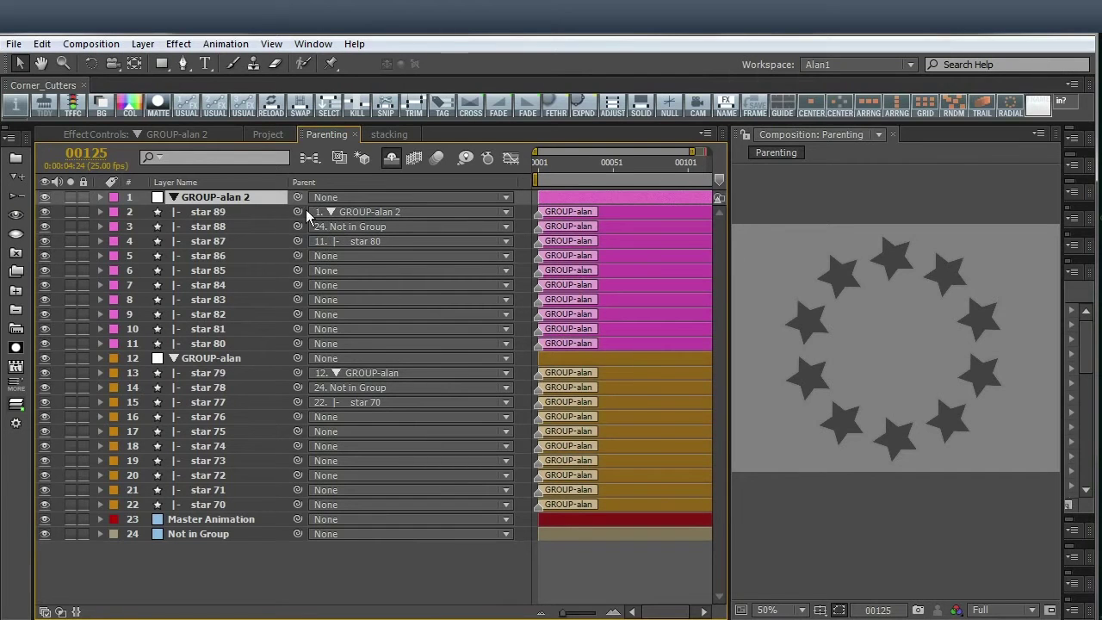
Make star 82 the parent of star 87, leaving star 89 under GROUP-alan 2.
{"action": "left_click", "coordinate": [358, 213]}
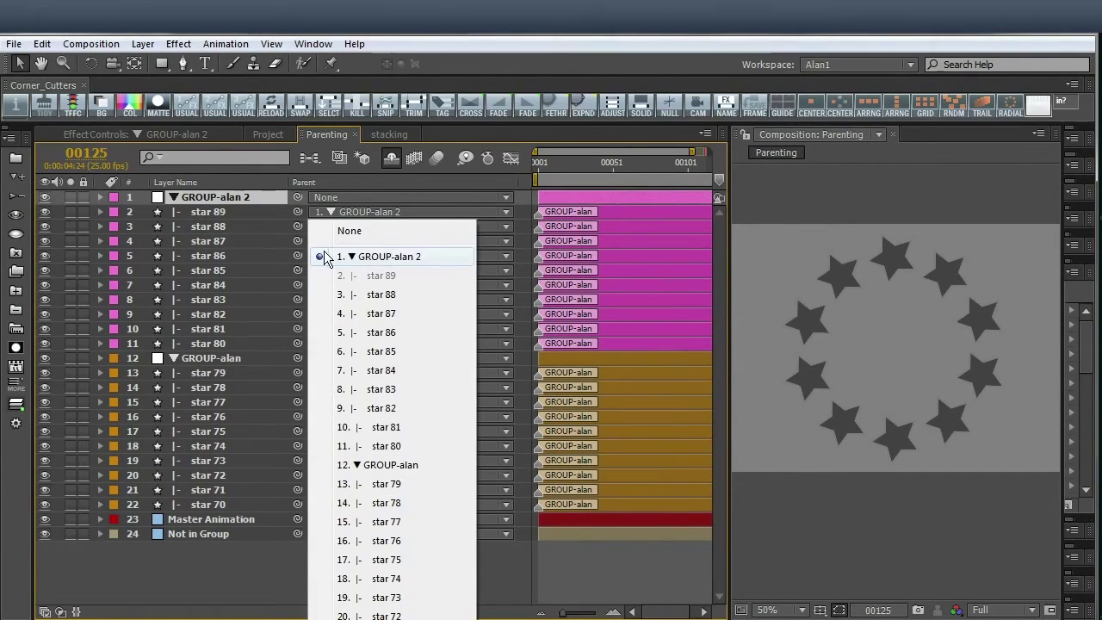
{"action": "left_click", "coordinate": [379, 256]}
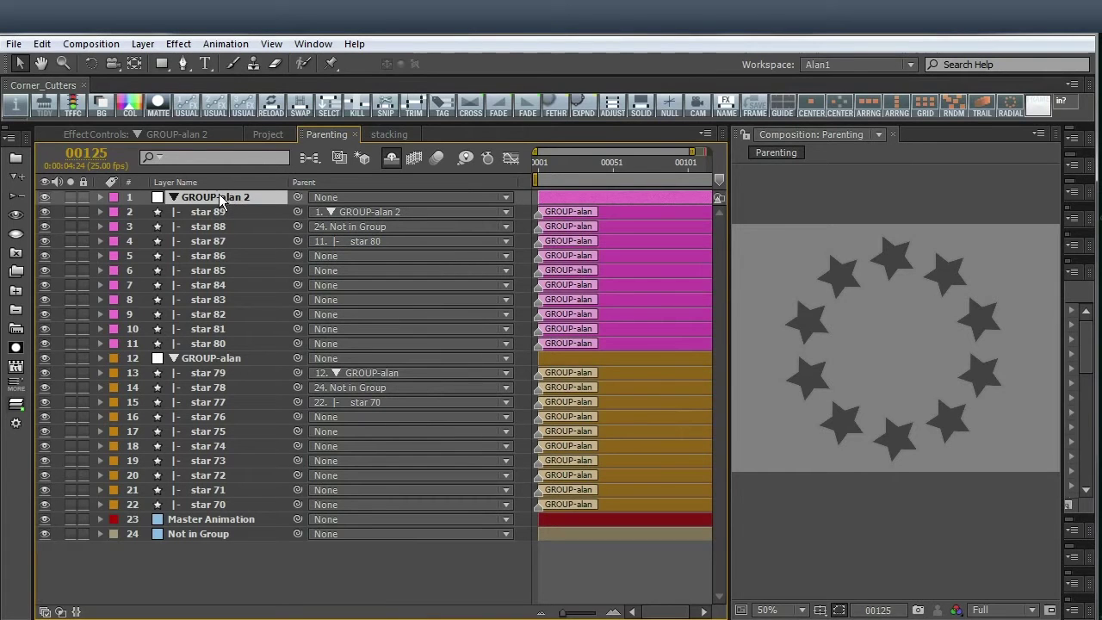
{"action": "left_click", "coordinate": [348, 227]}
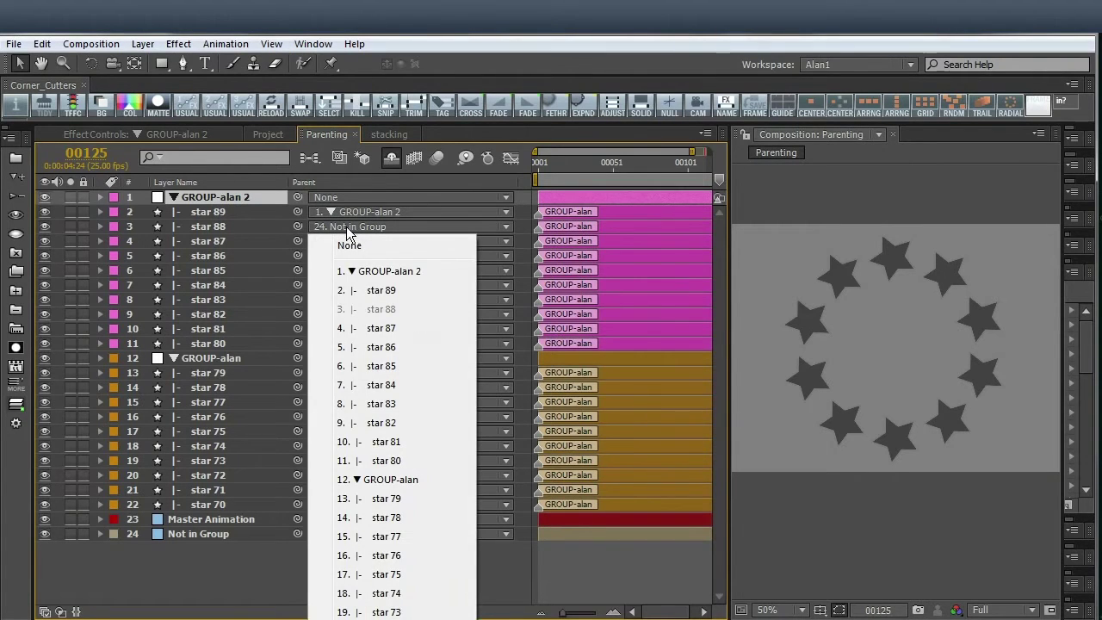
{"action": "left_click", "coordinate": [197, 535]}
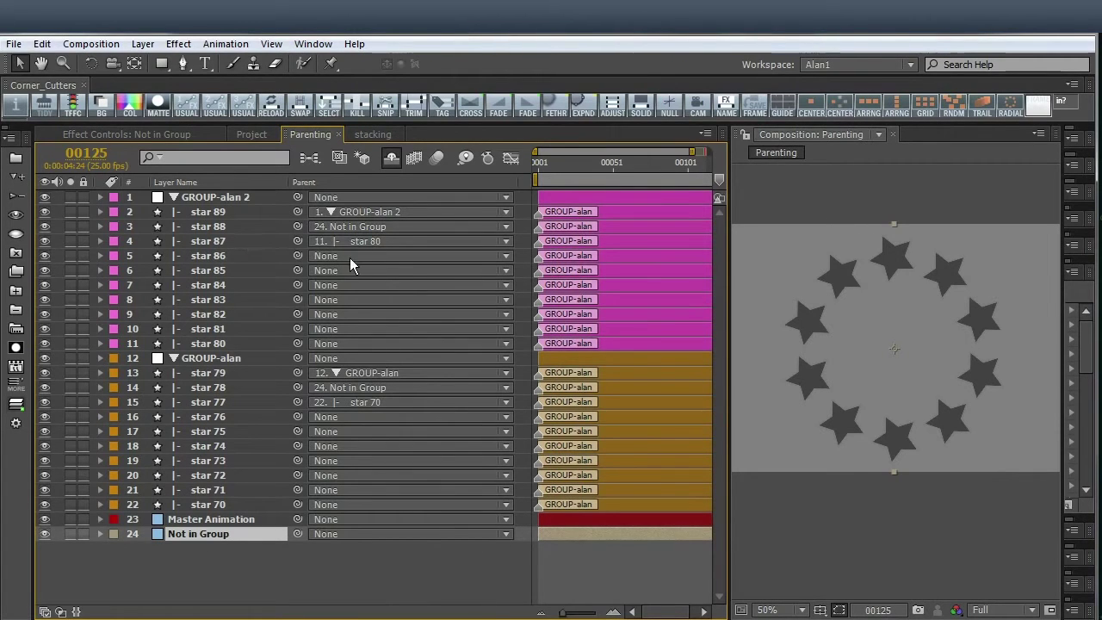
{"action": "left_click", "coordinate": [308, 244]}
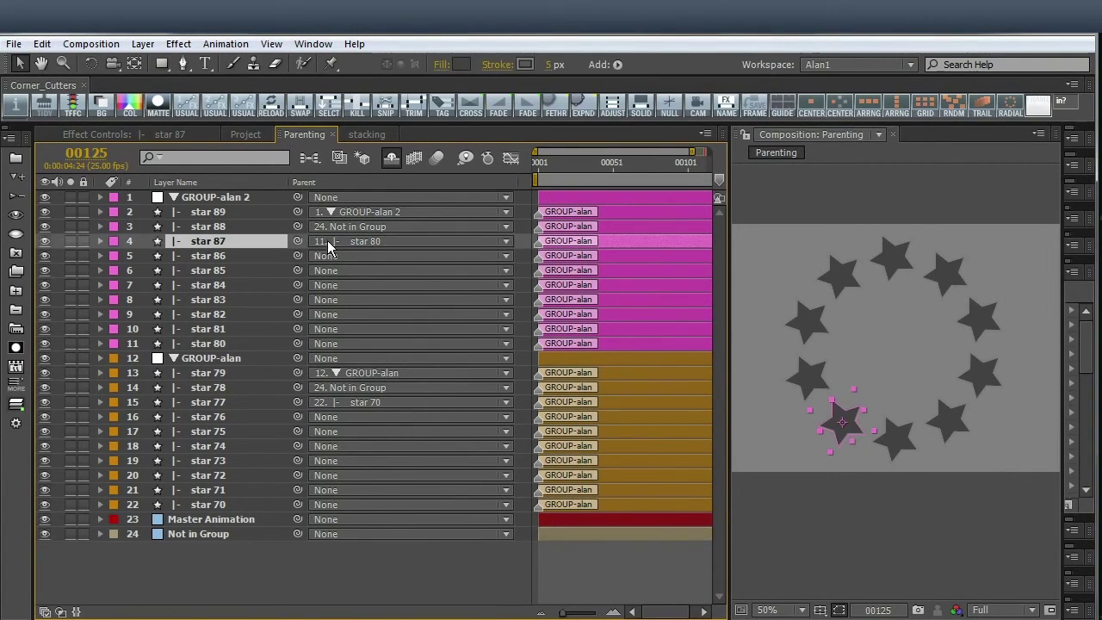
{"action": "left_click", "coordinate": [331, 247]}
{"action": "left_click", "coordinate": [361, 437]}
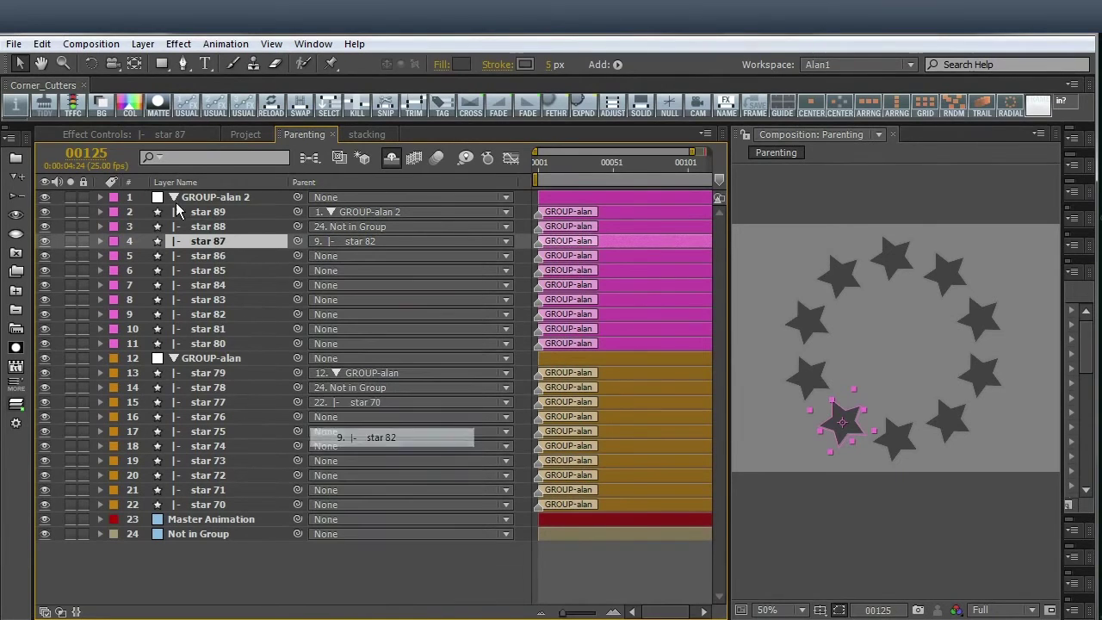
Collapse the groups so only the group layers show.
{"action": "left_click", "coordinate": [174, 198]}
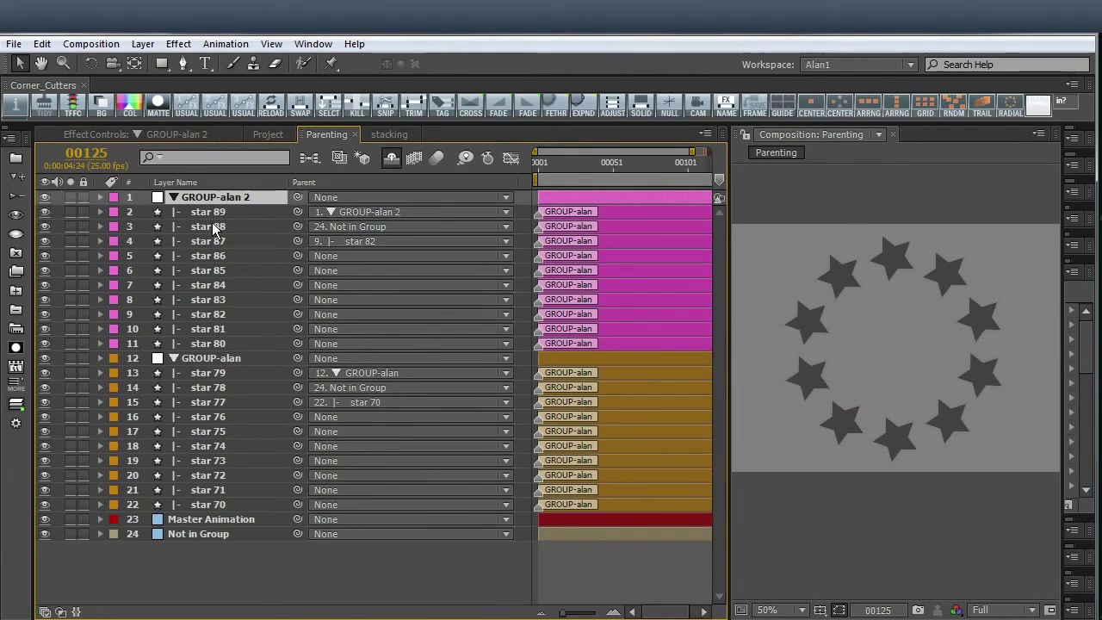
{"action": "left_click", "coordinate": [12, 197]}
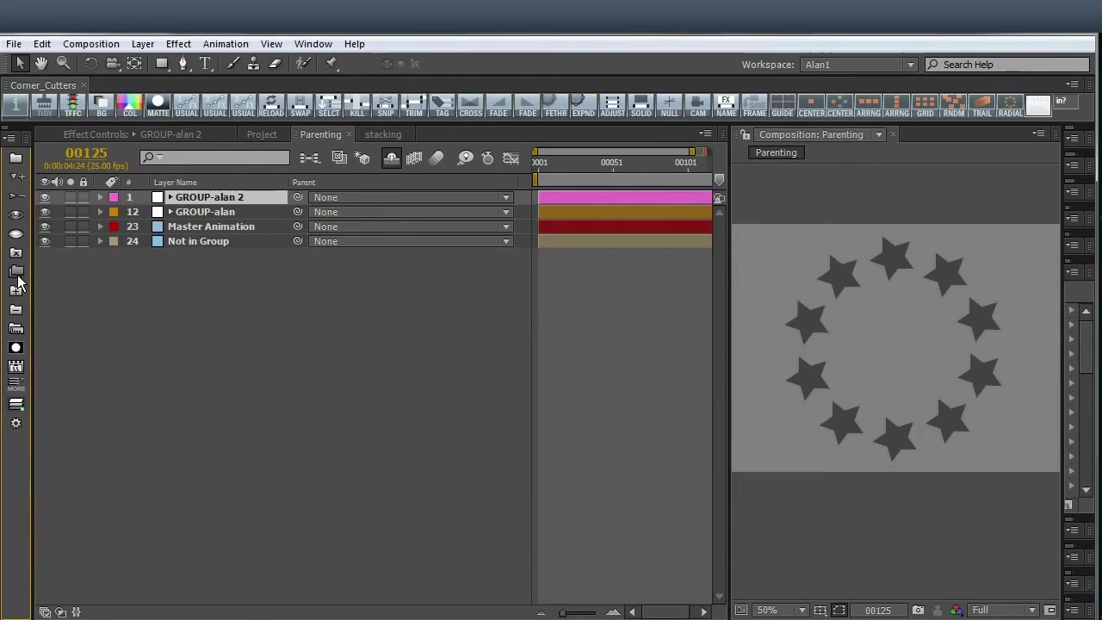
{"action": "left_click", "coordinate": [19, 277]}
{"action": "left_click", "coordinate": [18, 276]}
{"action": "left_click", "coordinate": [17, 276]}
{"action": "left_click", "coordinate": [18, 276]}
{"action": "left_click", "coordinate": [15, 275]}
{"action": "left_click", "coordinate": [15, 276]}
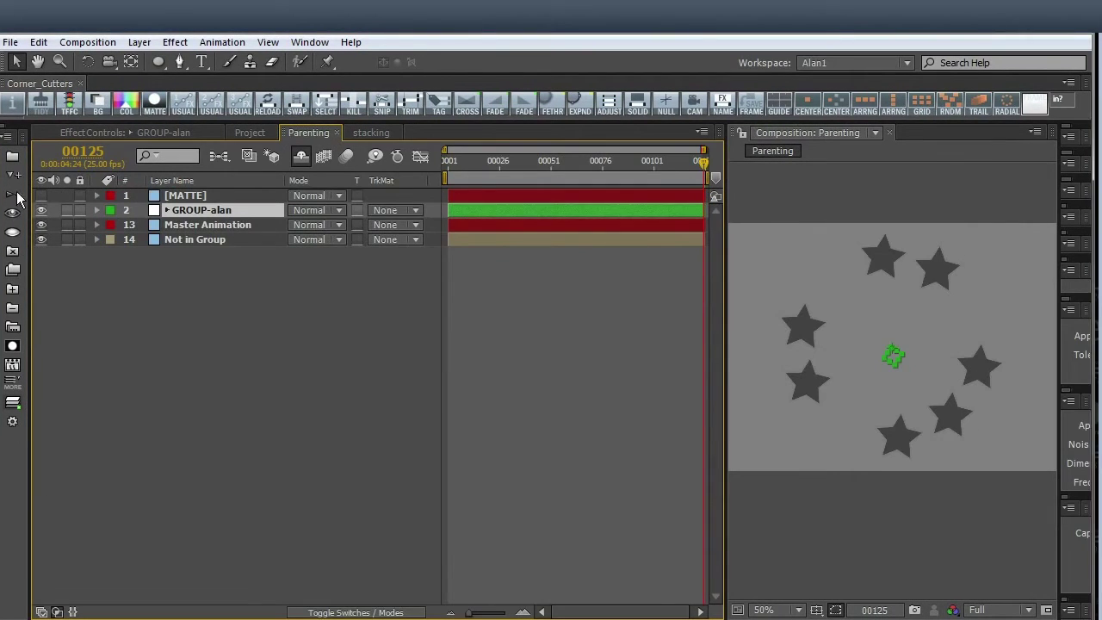
Add Not in Group to GROUP-alan, then take it back out to the top of the stack.
{"action": "left_click", "coordinate": [16, 196]}
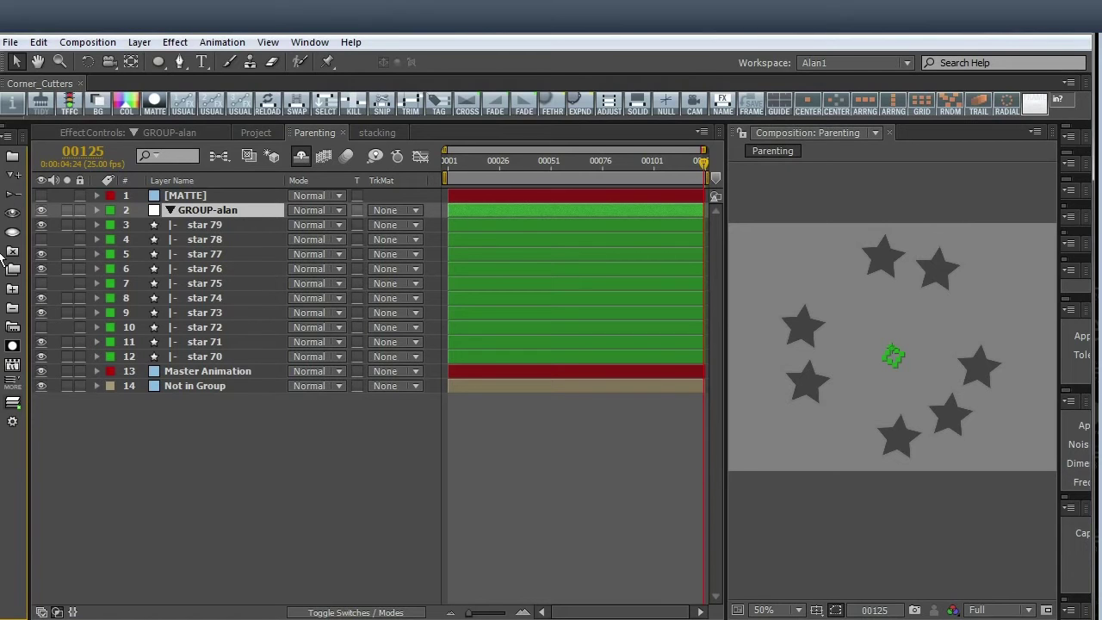
{"action": "left_click", "coordinate": [191, 386]}
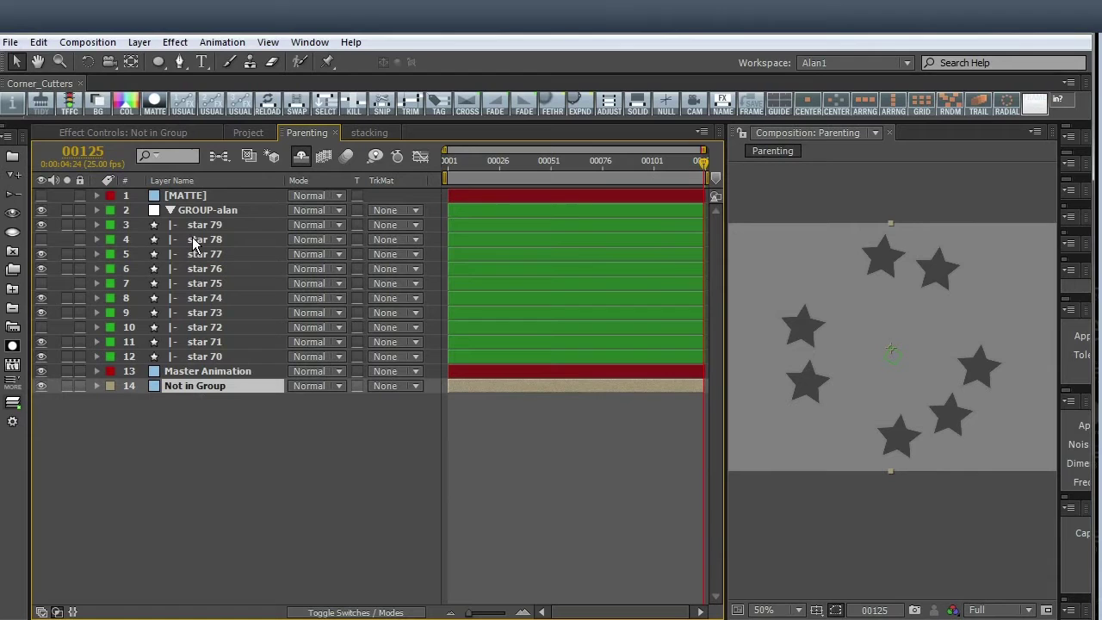
{"action": "left_click", "coordinate": [197, 210], "text": "ctrl"}
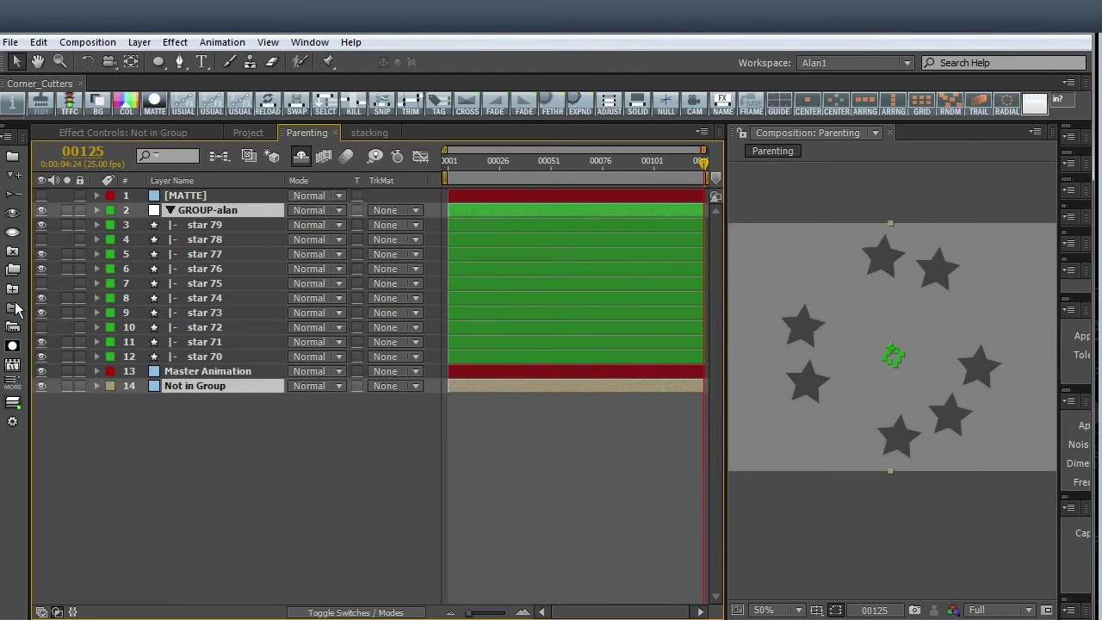
{"action": "left_click", "coordinate": [12, 291]}
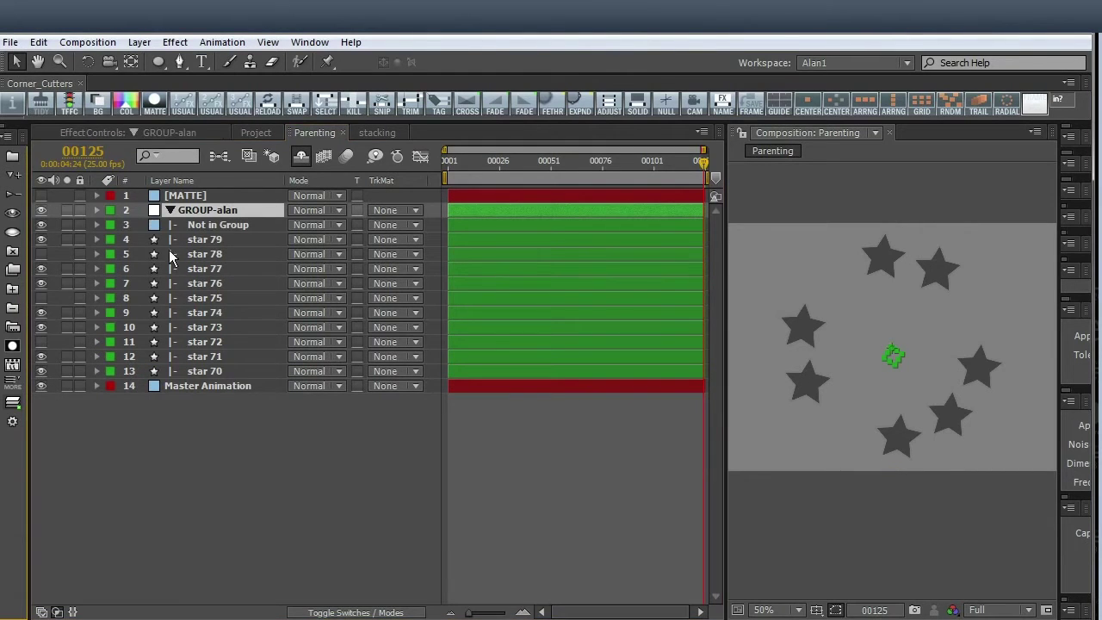
{"action": "left_click", "coordinate": [185, 226]}
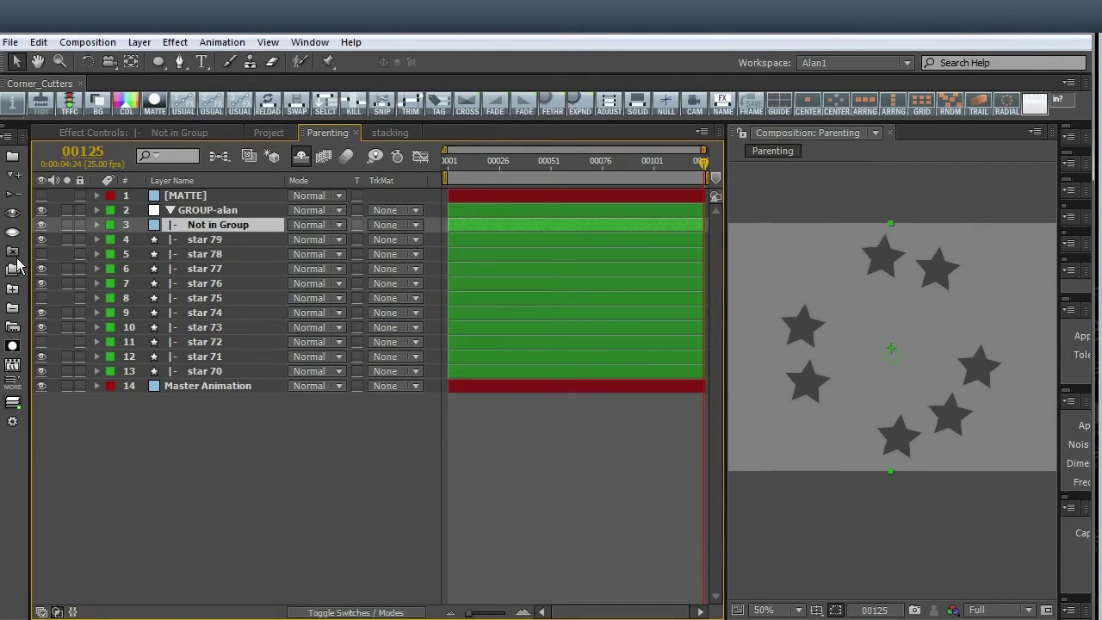
{"action": "left_click", "coordinate": [12, 311]}
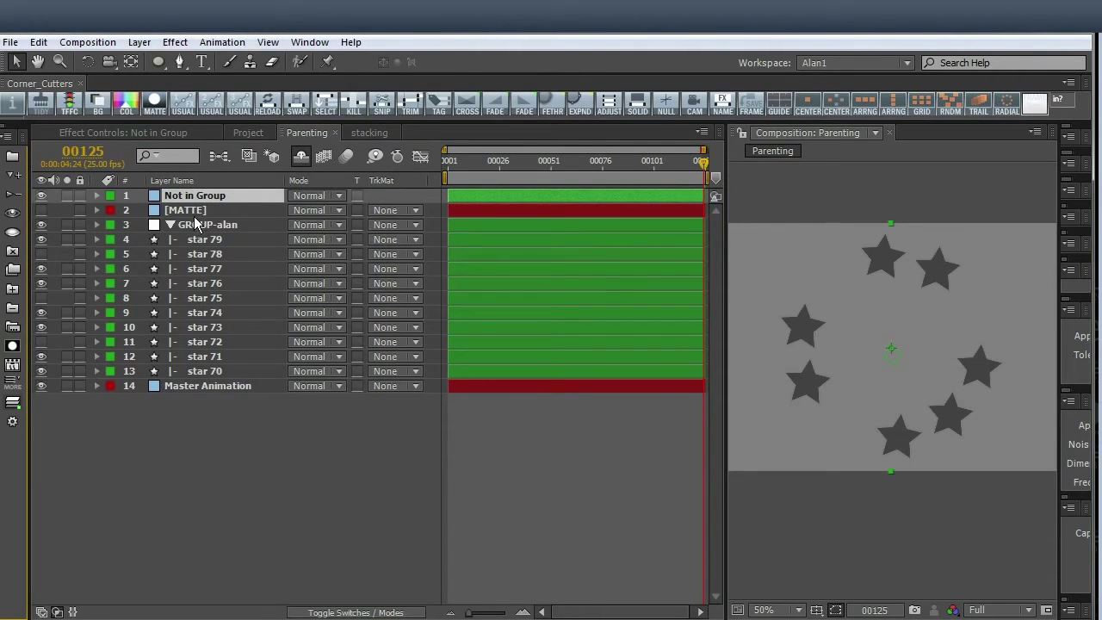
Put Not in Group back into GROUP-alan and show the Parent column to confirm its parent.
{"action": "left_click", "coordinate": [195, 227]}
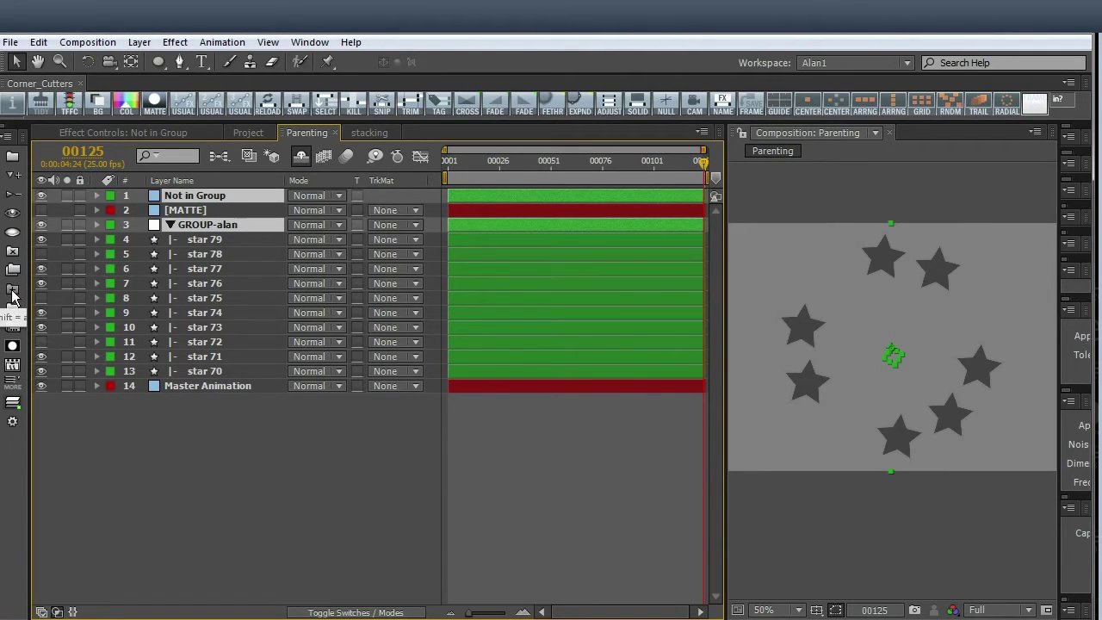
{"action": "left_click", "coordinate": [12, 293], "text": "shift"}
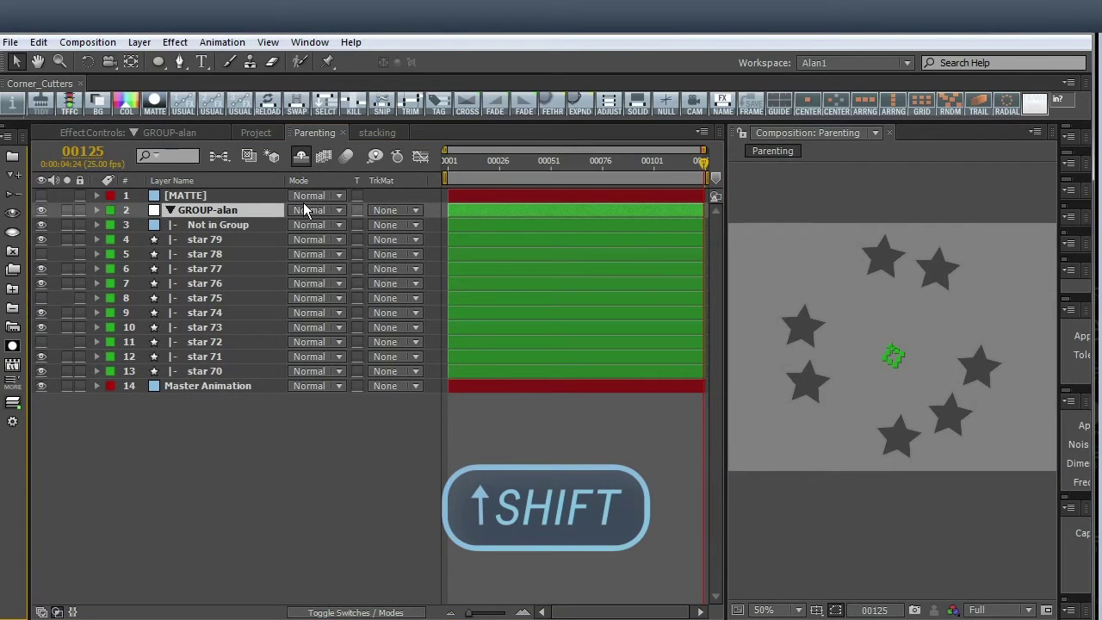
{"action": "right_click", "coordinate": [354, 180]}
{"action": "mouse_move", "coordinate": [421, 236]}
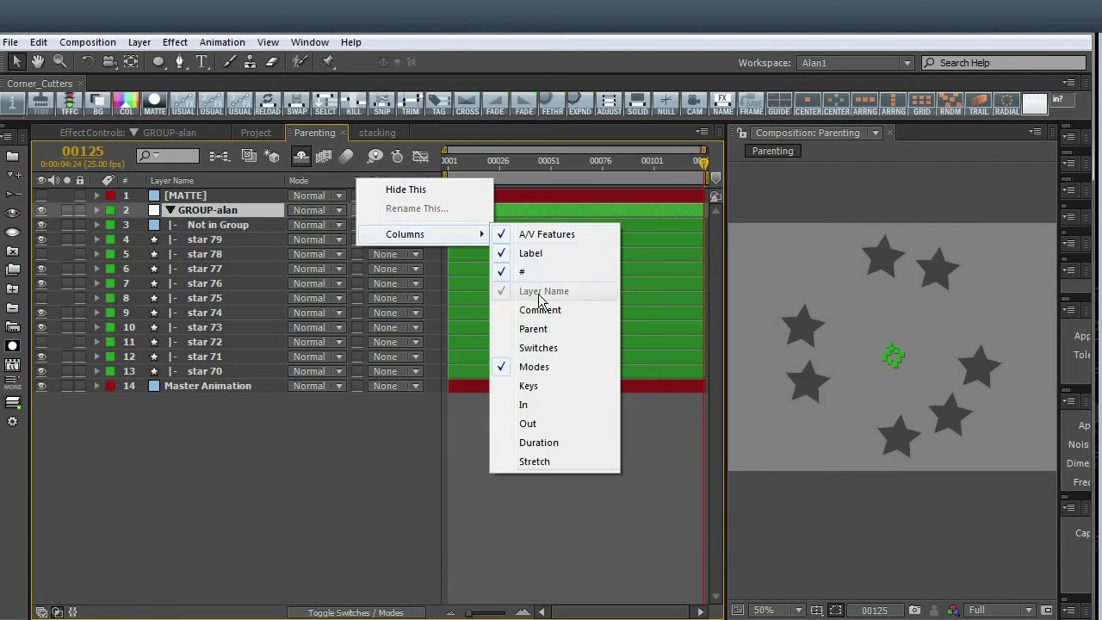
{"action": "left_click", "coordinate": [547, 329]}
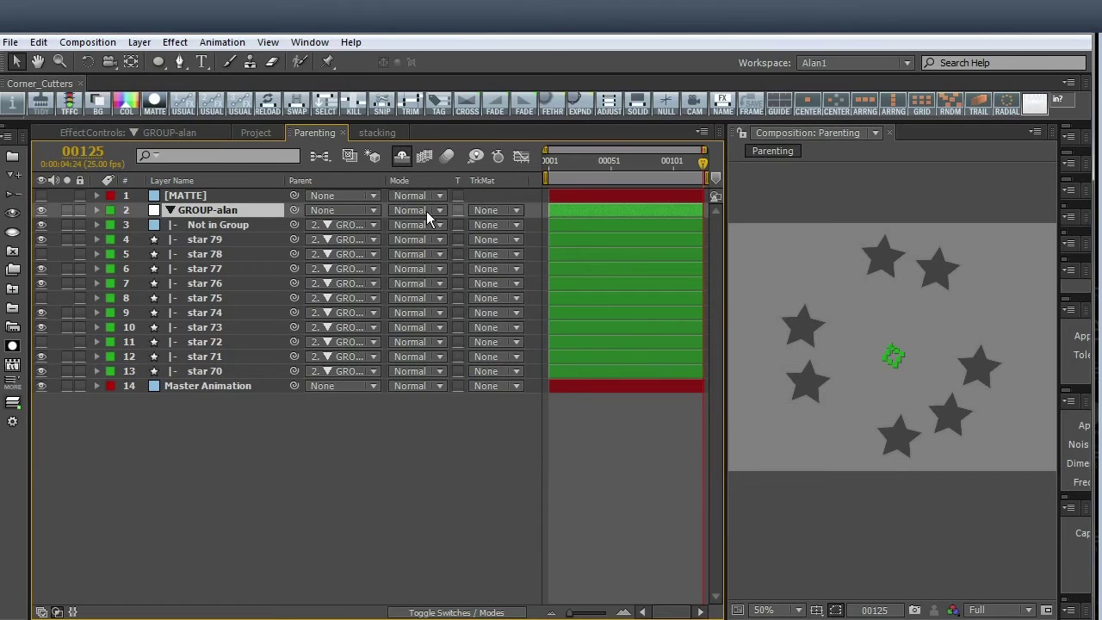
{"action": "left_click", "coordinate": [339, 225]}
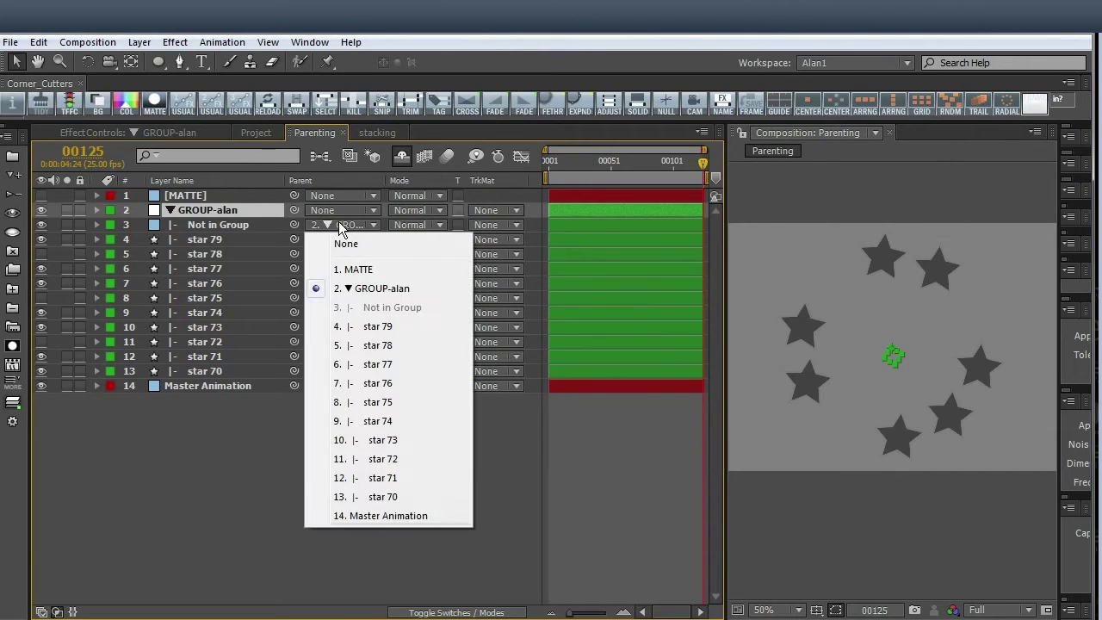
{"action": "left_click", "coordinate": [361, 290]}
Take Not in Group out, hide the Parent column, and drag it just below star 70.
{"action": "left_click", "coordinate": [201, 464]}
{"action": "left_click", "coordinate": [219, 229]}
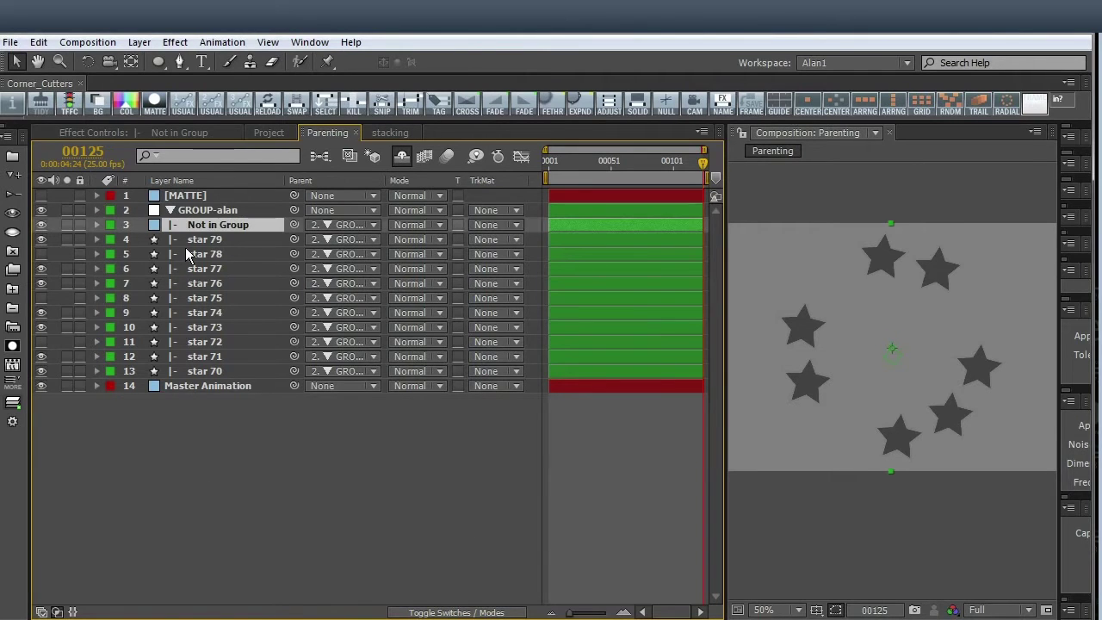
{"action": "key", "text": "ctrl+shift+bracketright"}
{"action": "right_click", "coordinate": [343, 182]}
{"action": "left_click", "coordinate": [383, 197]}
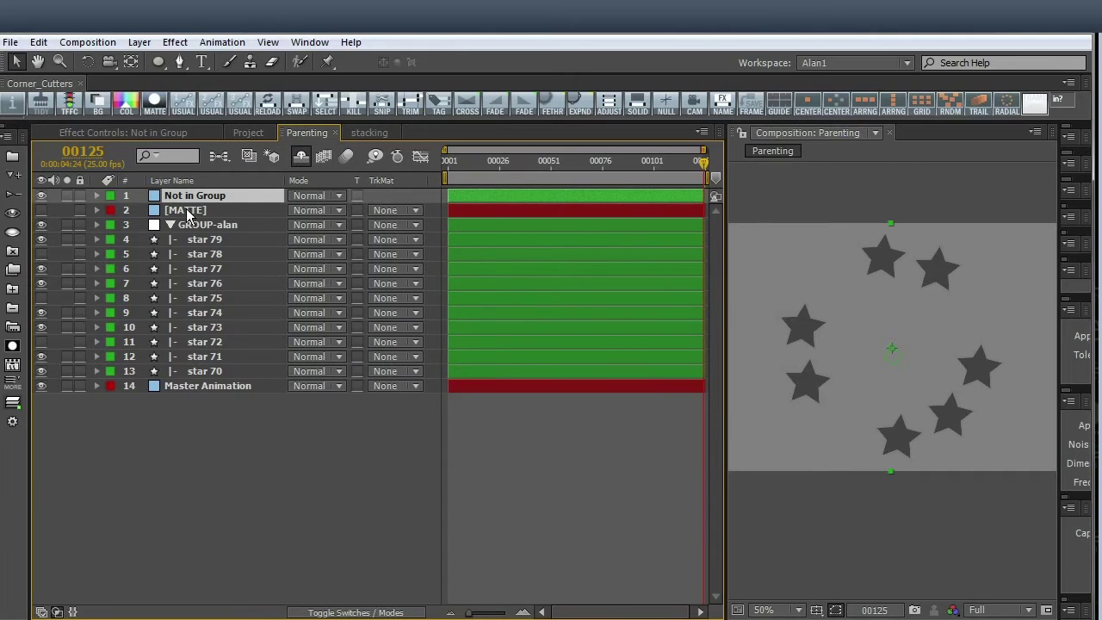
{"action": "left_click_drag", "start_coordinate": [196, 198], "coordinate": [212, 387]}
Rename GROUP-alan by entering 'stars' as the new group name.
{"action": "left_click", "coordinate": [198, 211]}
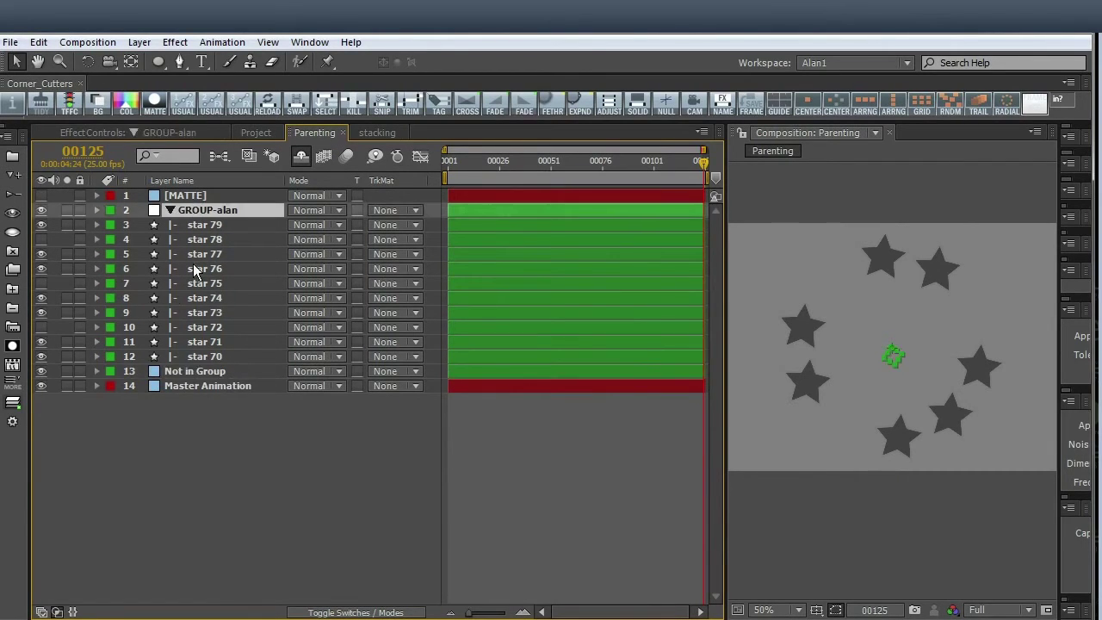
{"action": "left_click", "coordinate": [13, 327]}
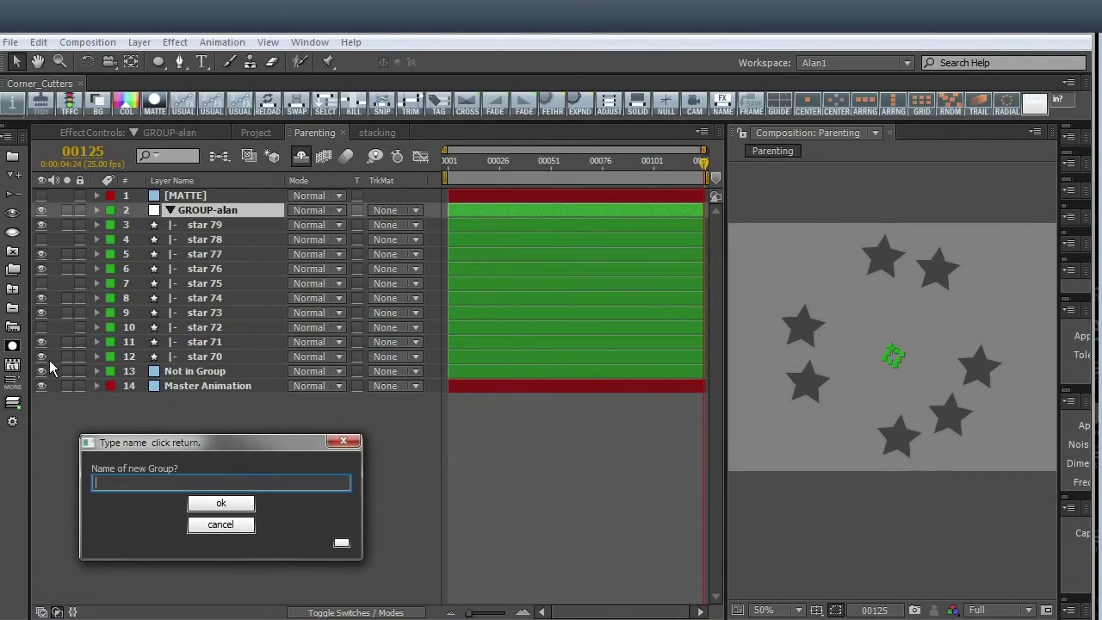
{"action": "type", "text": "stars"}
{"action": "key", "text": "Return"}
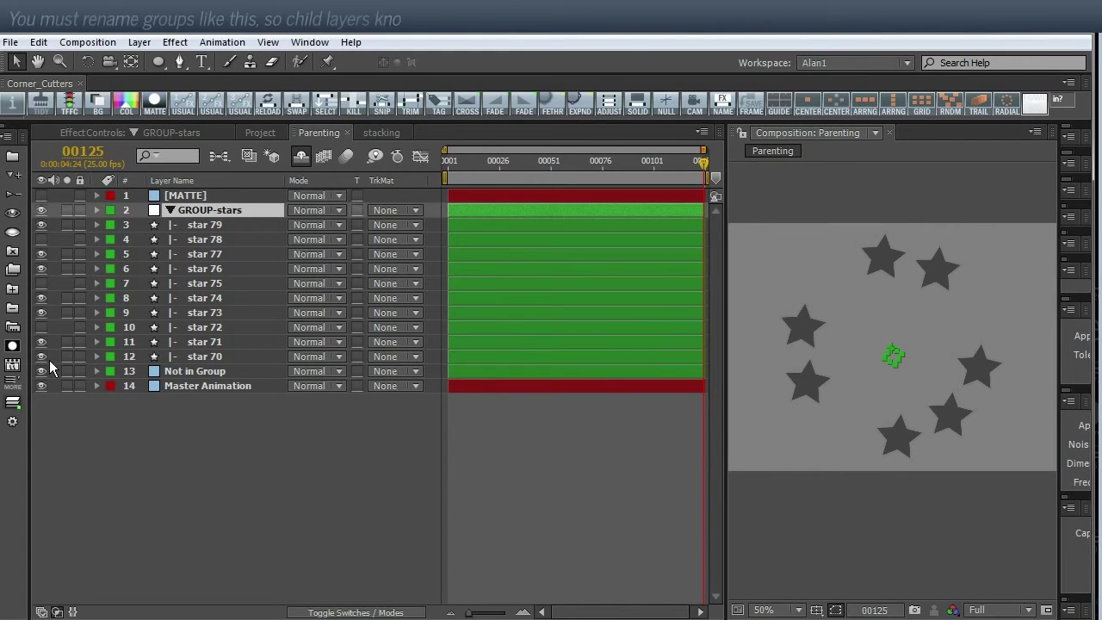
Select the ten star layers and move the selection to GROUP-stars with Ctrl+Up/Down.
{"action": "left_click", "coordinate": [206, 226]}
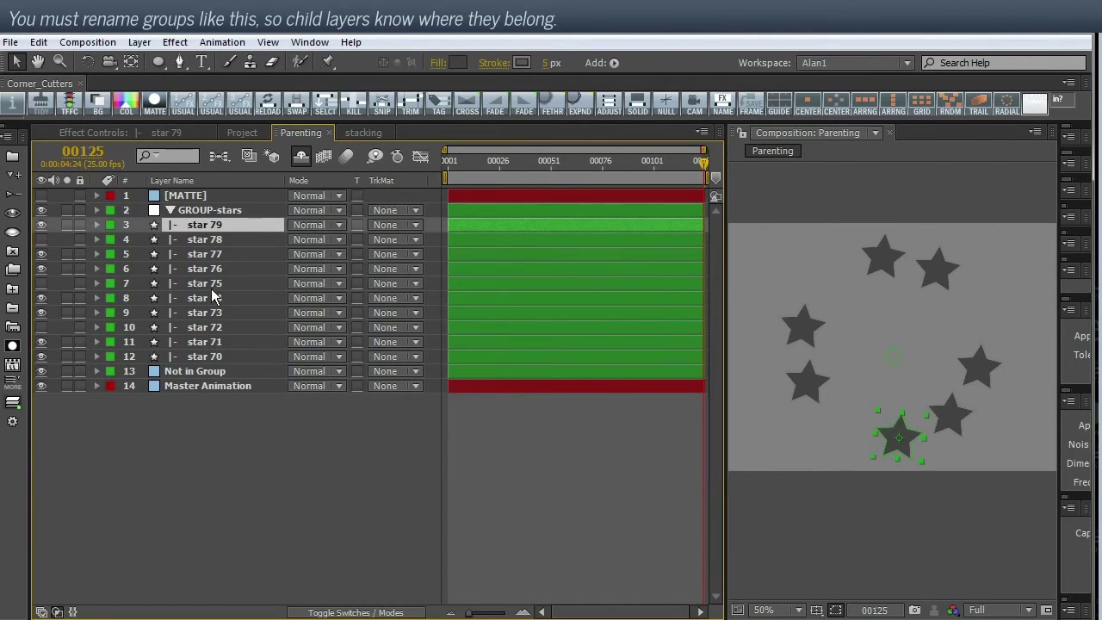
{"action": "left_click", "coordinate": [209, 356], "text": "shift"}
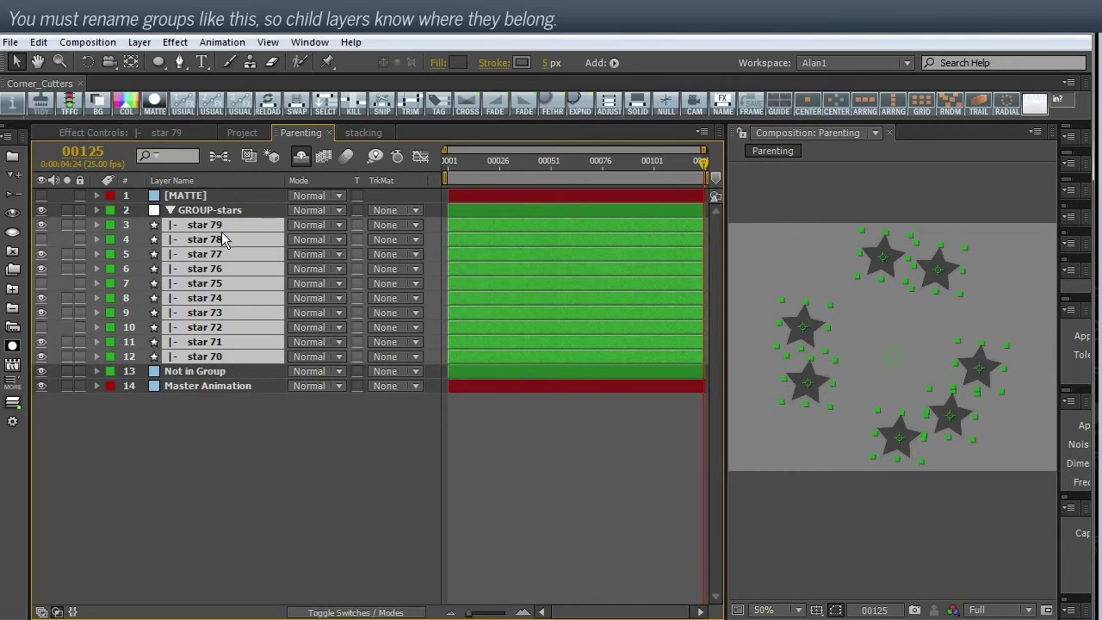
{"action": "key", "text": "ctrl+Up"}
{"action": "key", "text": "ctrl+Up"}
{"action": "key", "text": "ctrl+Down"}
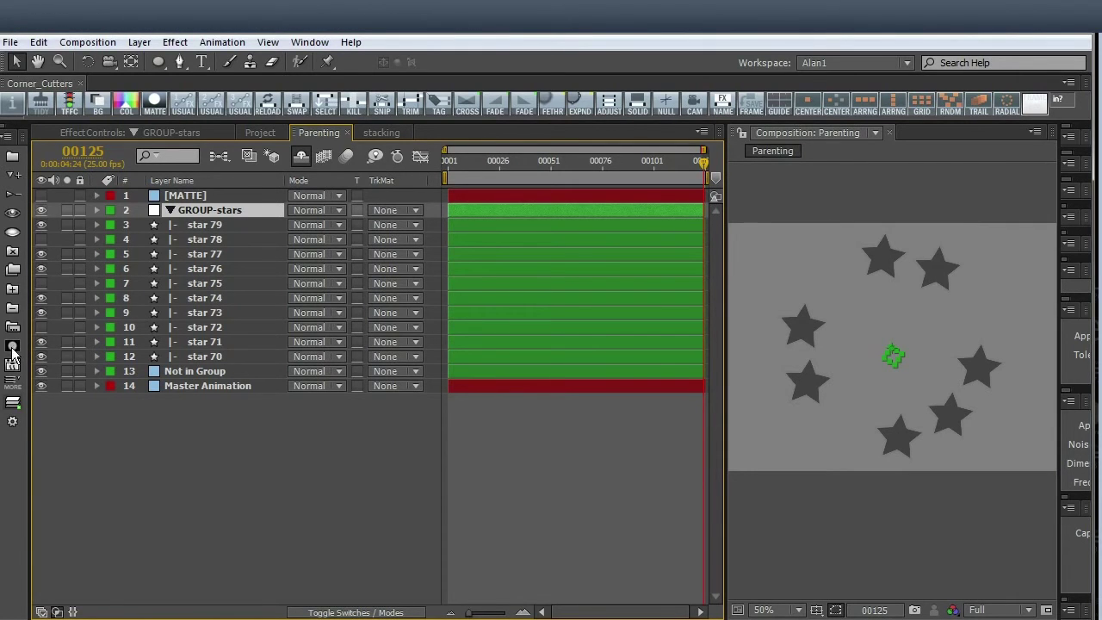
{"action": "left_click", "coordinate": [148, 450]}
Solo the MATTE layer, view the composition's alpha channel, then turn solo off.
{"action": "left_click", "coordinate": [191, 212]}
{"action": "left_click", "coordinate": [196, 198]}
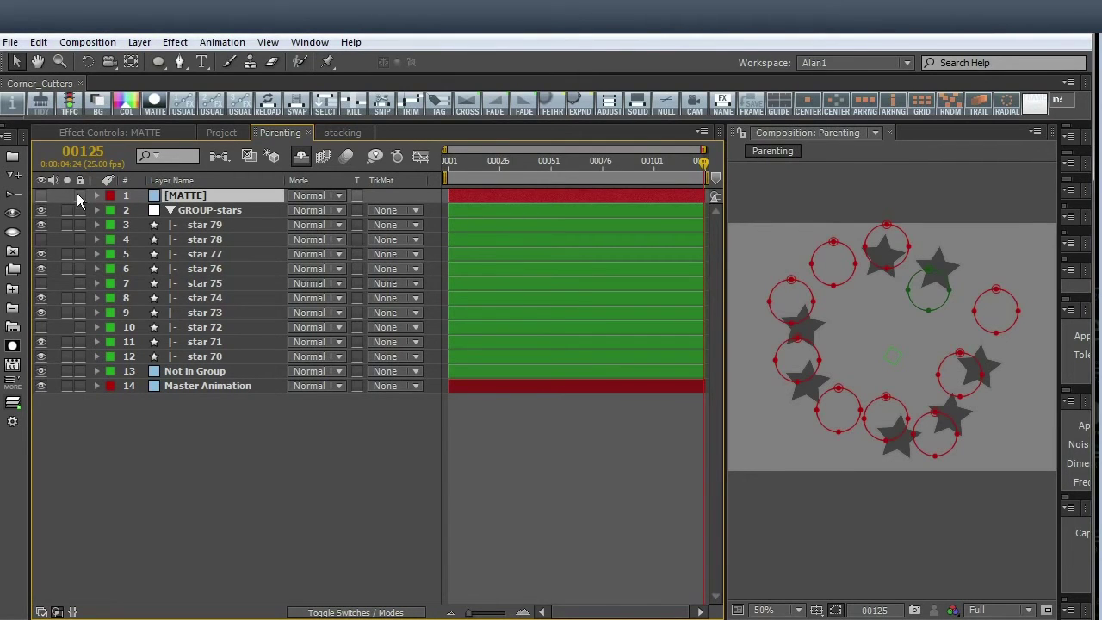
{"action": "left_click", "coordinate": [66, 195]}
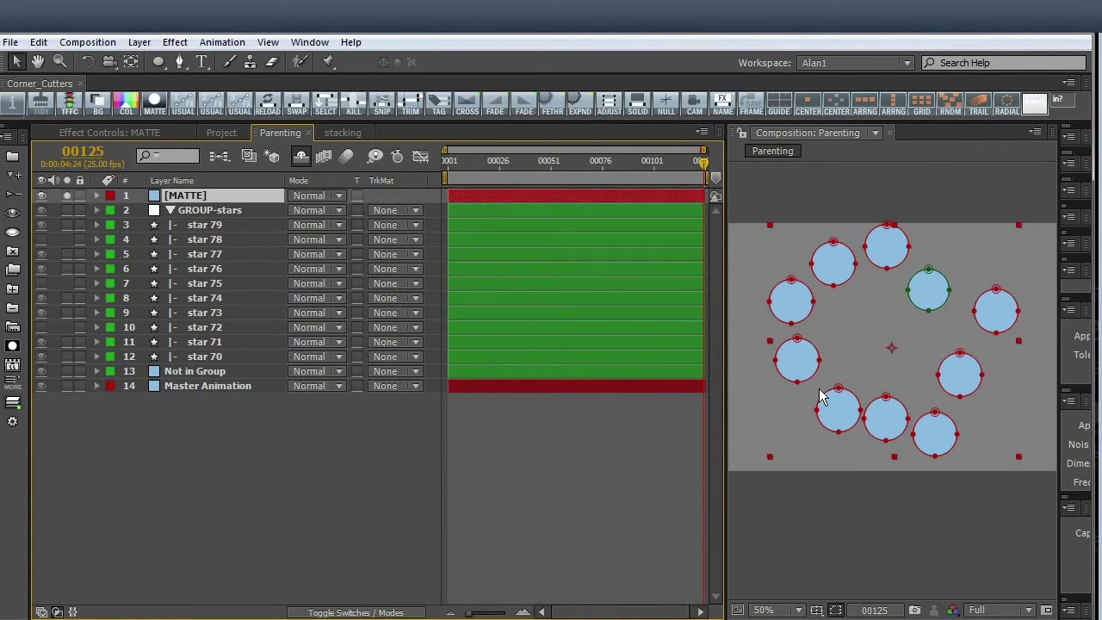
{"action": "left_click", "coordinate": [854, 565]}
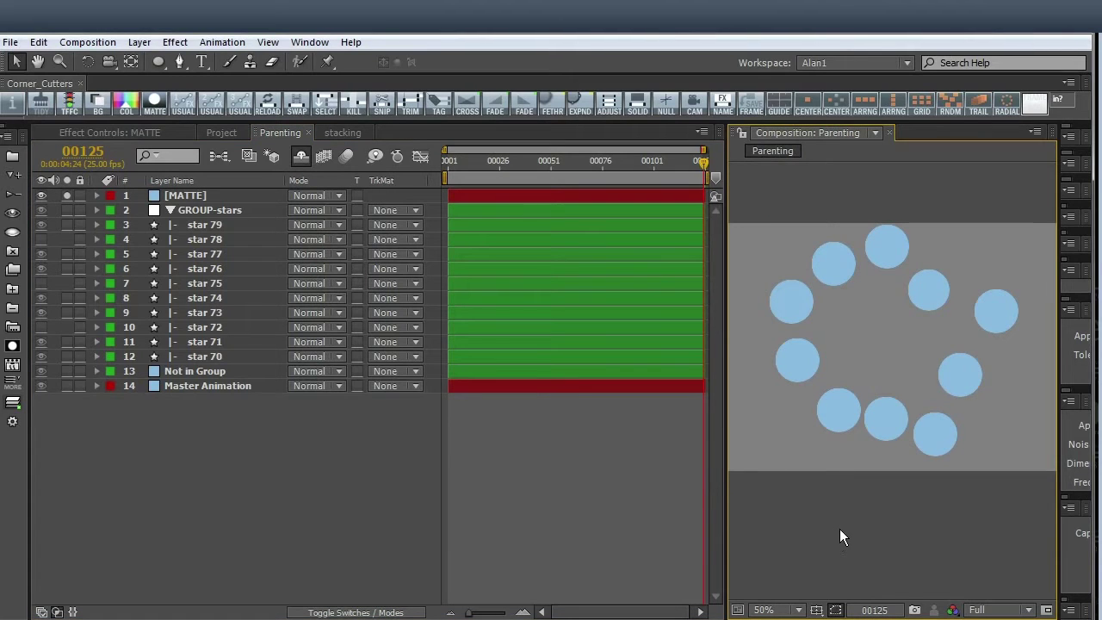
{"action": "key", "text": "alt+4"}
{"action": "key", "text": "alt+4"}
{"action": "left_click", "coordinate": [68, 195]}
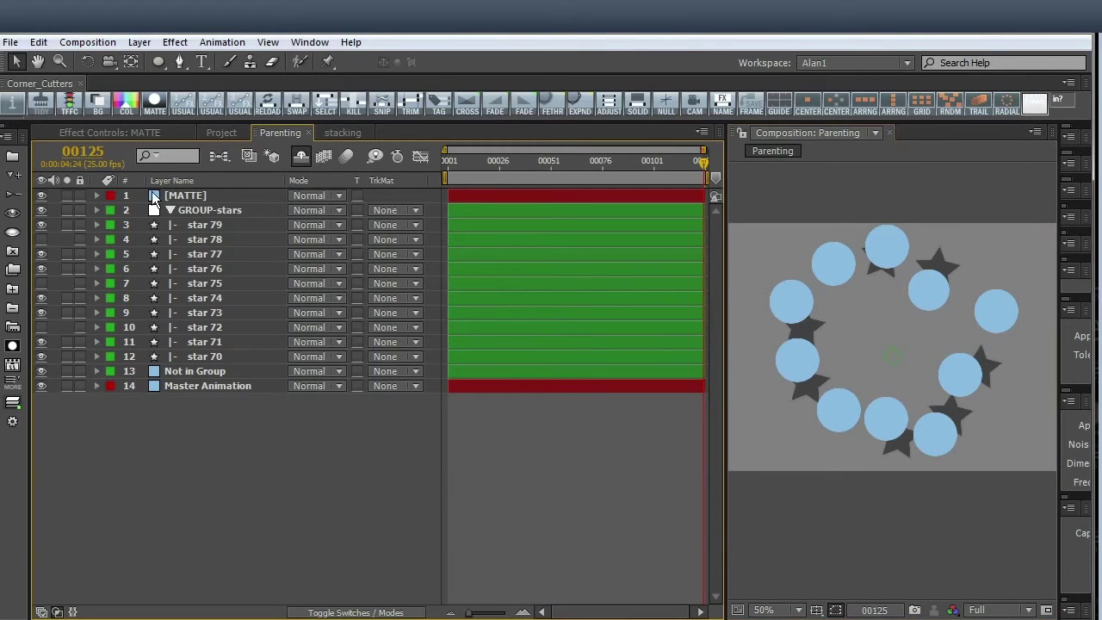
Make stars 78, 75 and 72 visible again in GROUP-stars.
{"action": "left_click", "coordinate": [208, 212]}
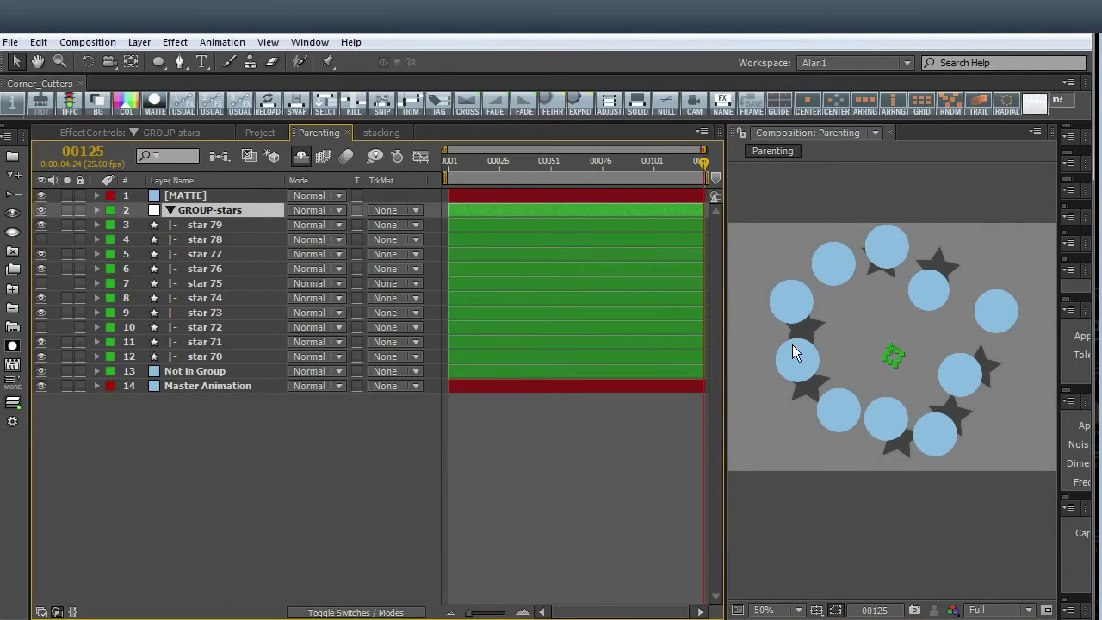
{"action": "key", "text": "ctrl+Up"}
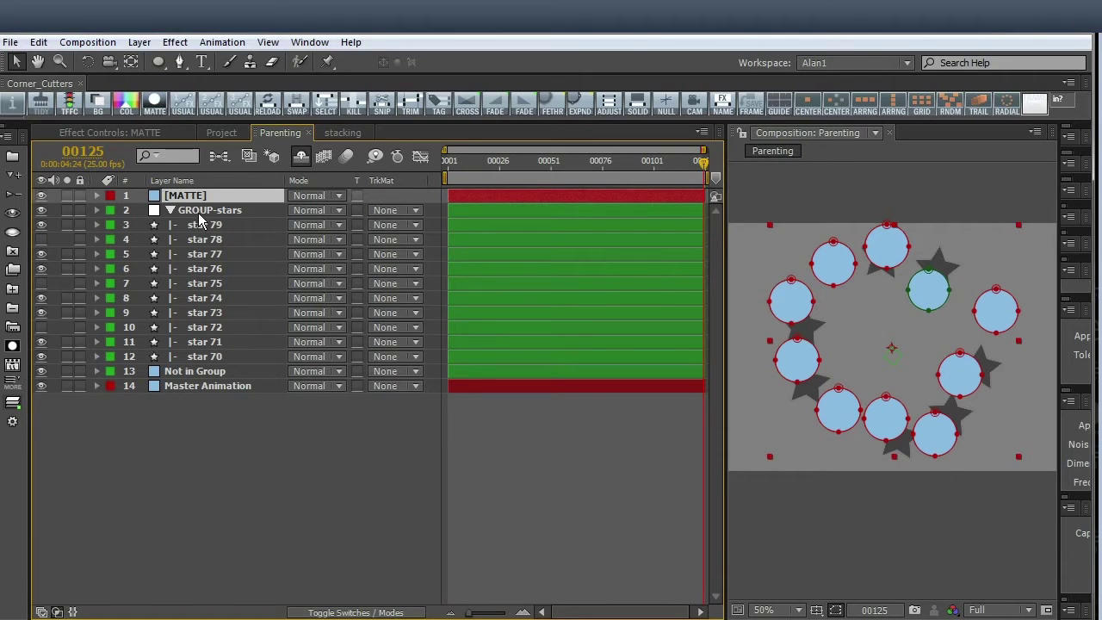
{"action": "left_click", "coordinate": [40, 239]}
{"action": "left_click", "coordinate": [40, 283]}
{"action": "left_click", "coordinate": [41, 328]}
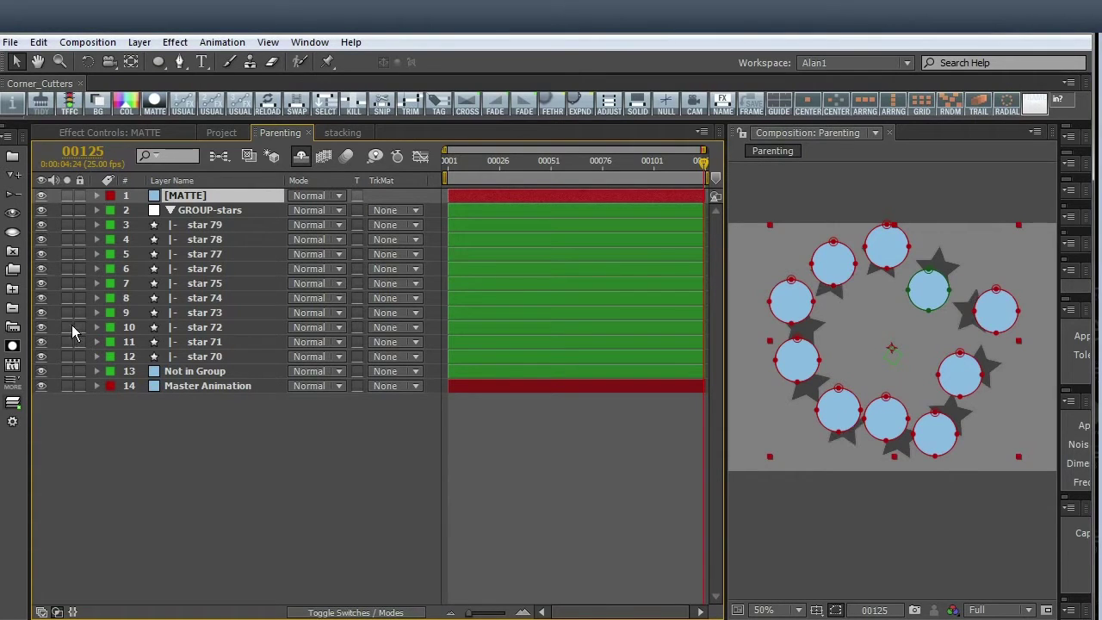
{"action": "left_click", "coordinate": [212, 213]}
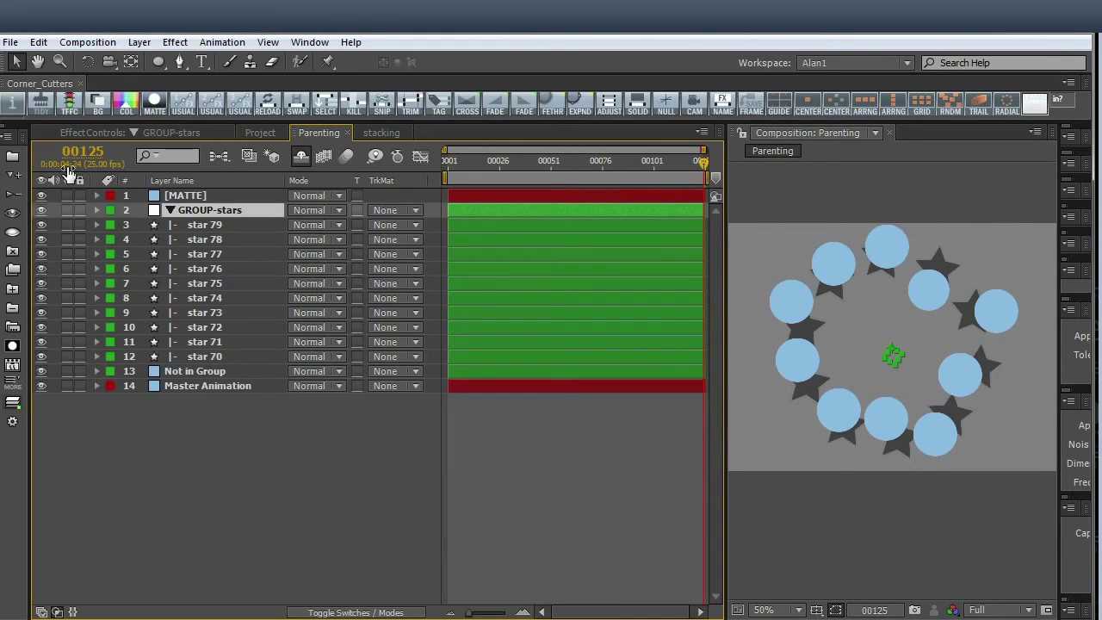
{"action": "left_click", "coordinate": [185, 196]}
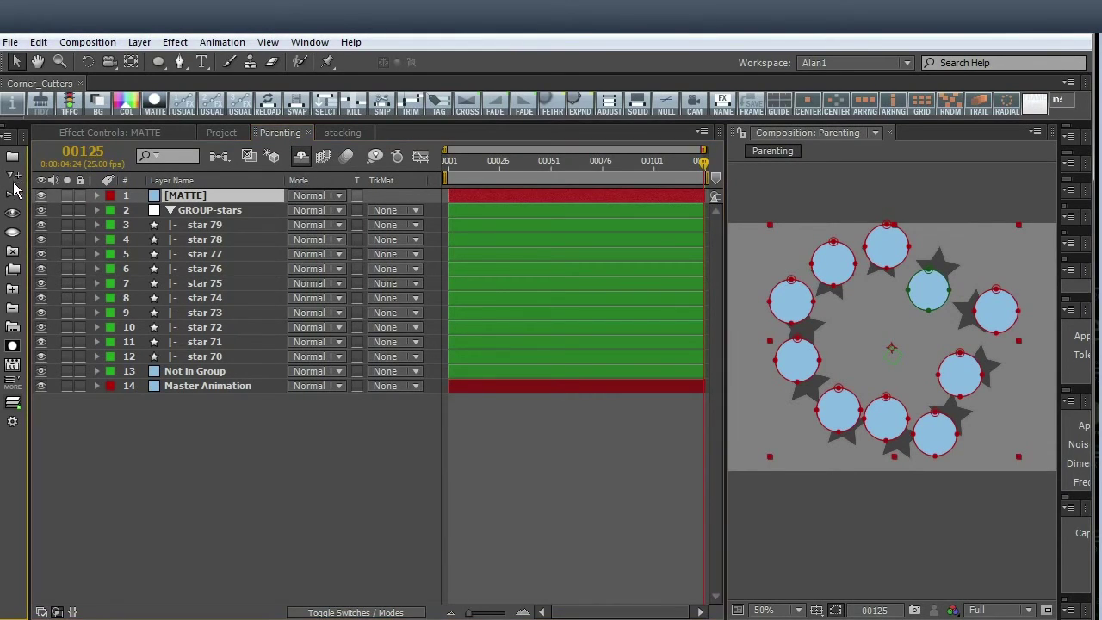
Make the MATTE circles a matte for GROUP-stars and check the cut in the alpha channel view.
{"action": "left_click", "coordinate": [204, 212]}
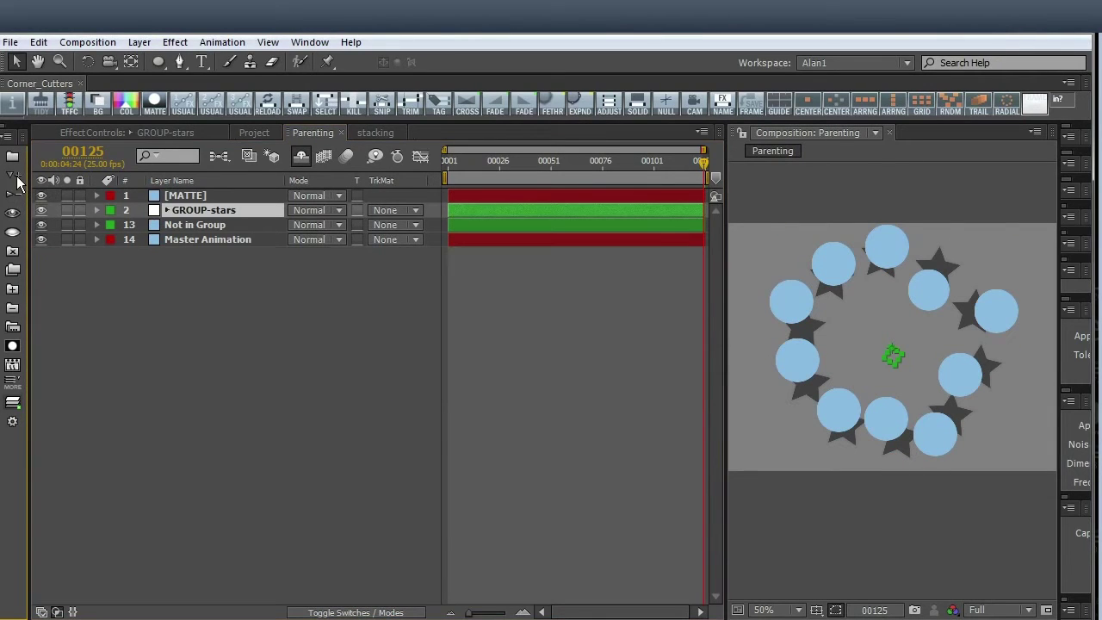
{"action": "left_click", "coordinate": [182, 198]}
{"action": "left_click", "coordinate": [203, 214], "text": "ctrl"}
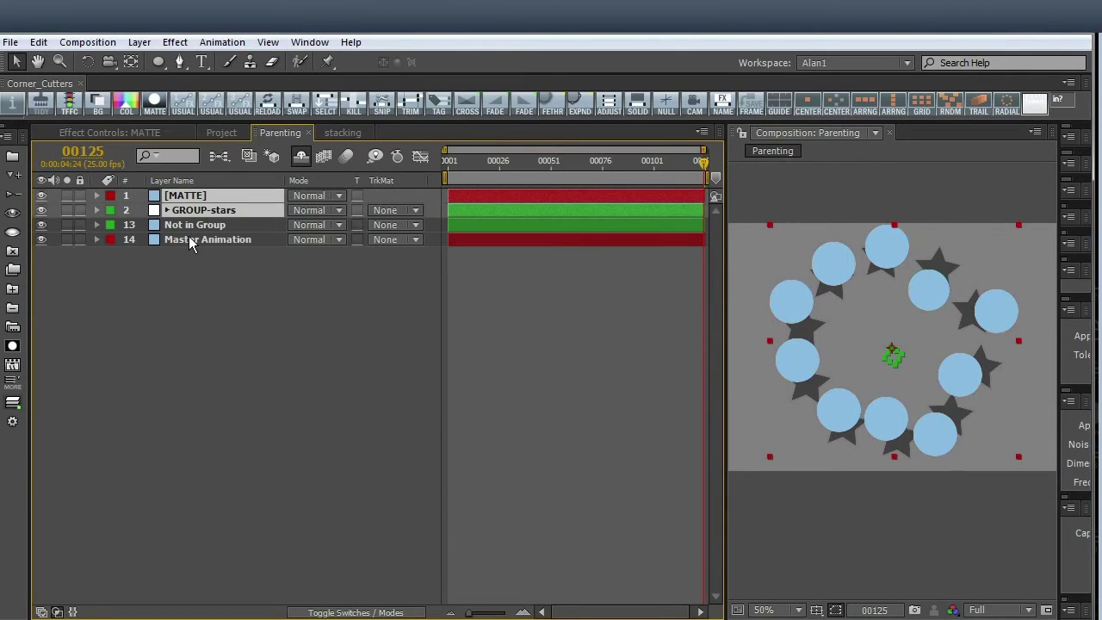
{"action": "left_click", "coordinate": [12, 346]}
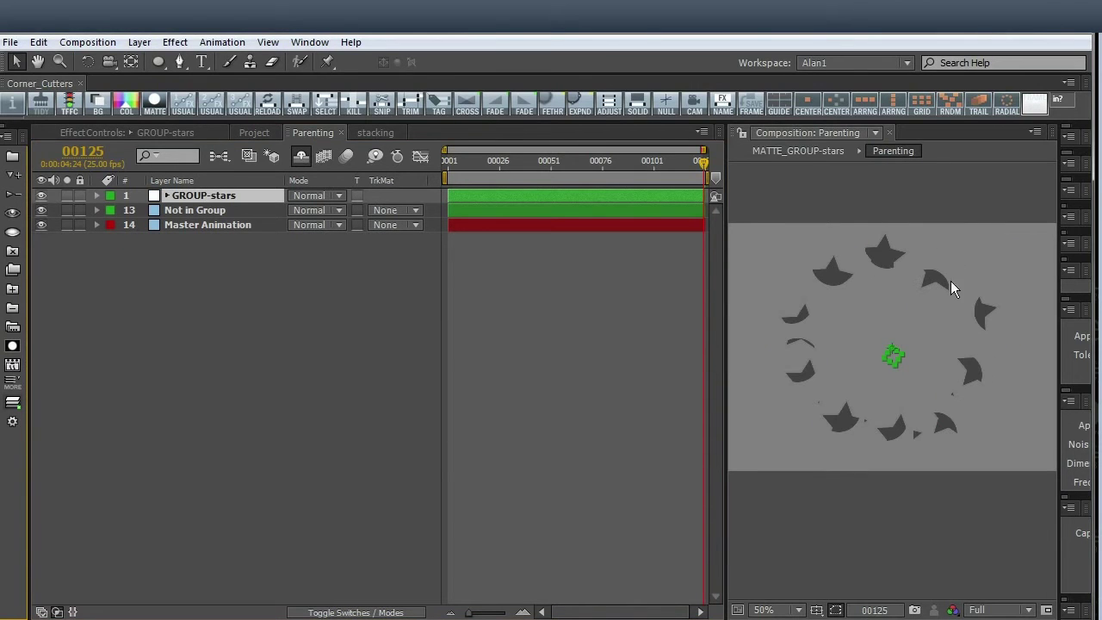
{"action": "left_click", "coordinate": [845, 543]}
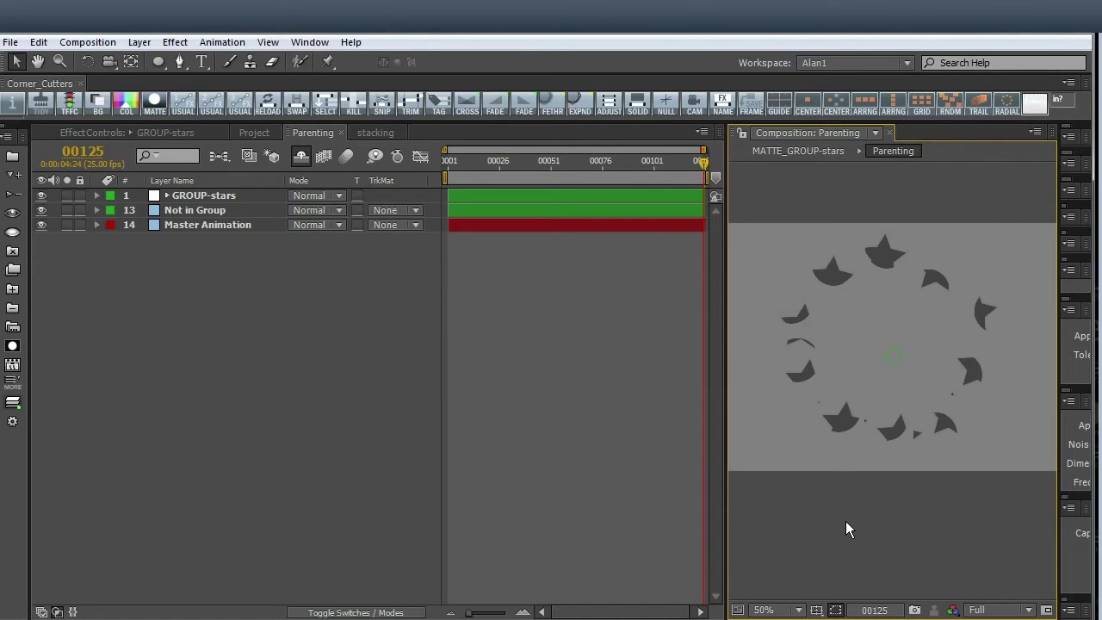
{"action": "key", "text": "alt+4"}
{"action": "key", "text": "alt+4"}
{"action": "key", "text": "alt+4"}
{"action": "key", "text": "alt+4"}
{"action": "key", "text": "alt+4"}
{"action": "key", "text": "alt+4"}
Expand GROUP-stars, widen the Layer Name column, and inspect star 79's GROUP-Matte effect.
{"action": "left_click", "coordinate": [12, 179]}
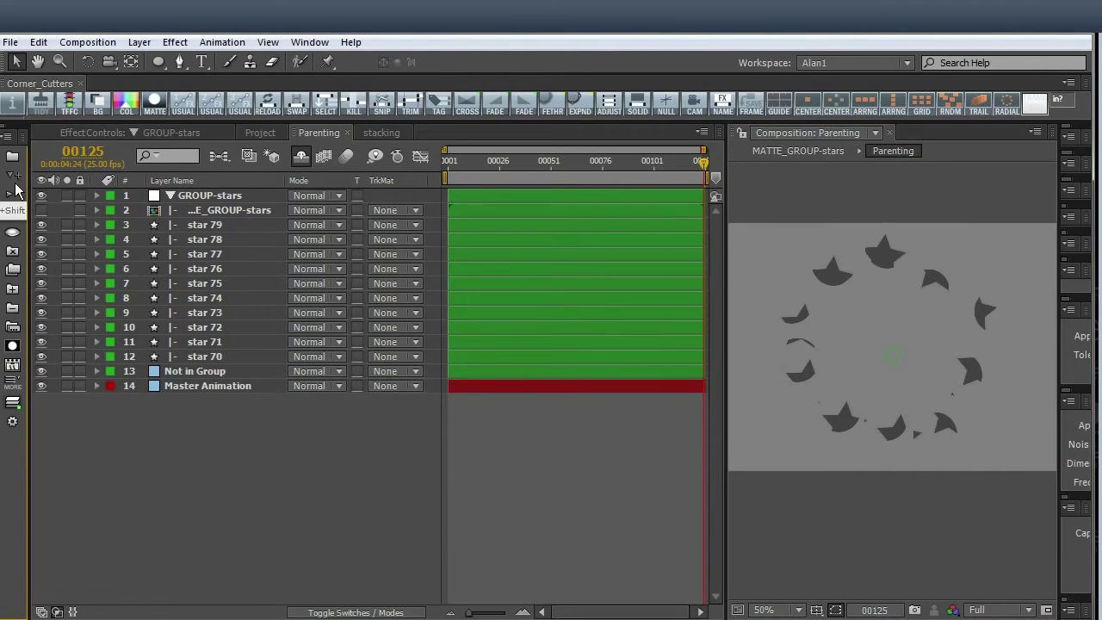
{"action": "left_click_drag", "start_coordinate": [283, 179], "coordinate": [351, 180]}
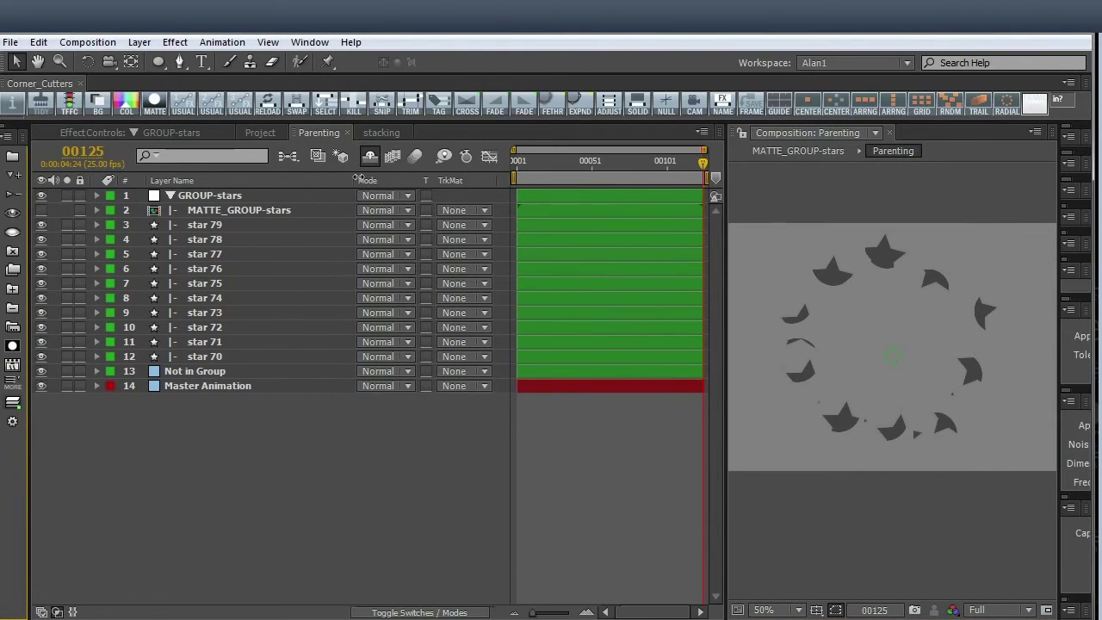
{"action": "left_click", "coordinate": [207, 225]}
{"action": "key", "text": "e"}
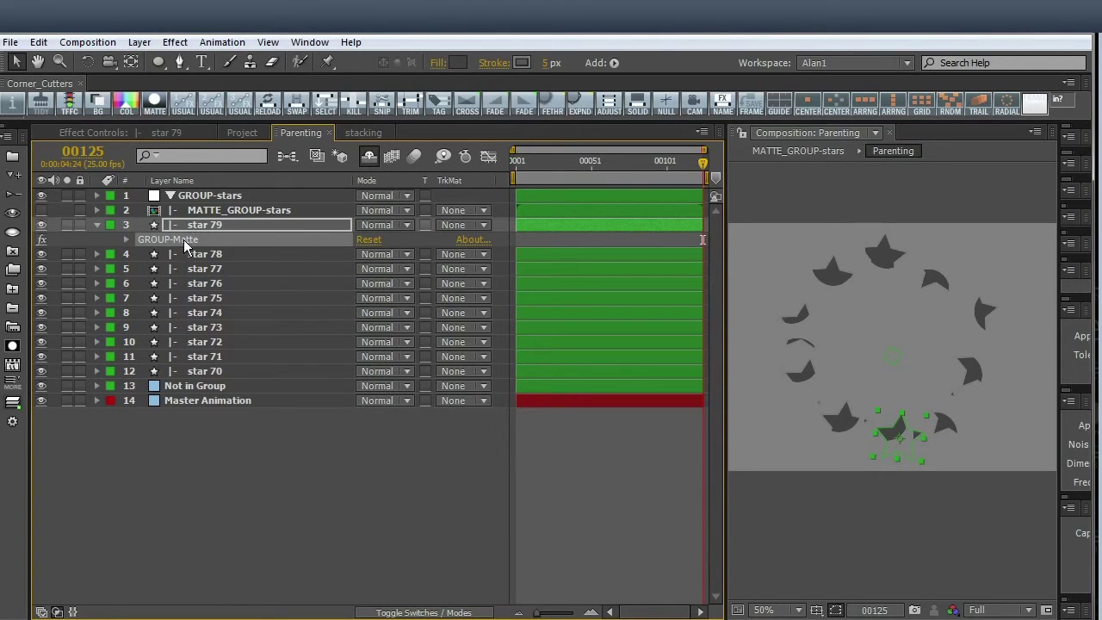
{"action": "left_click", "coordinate": [203, 270]}
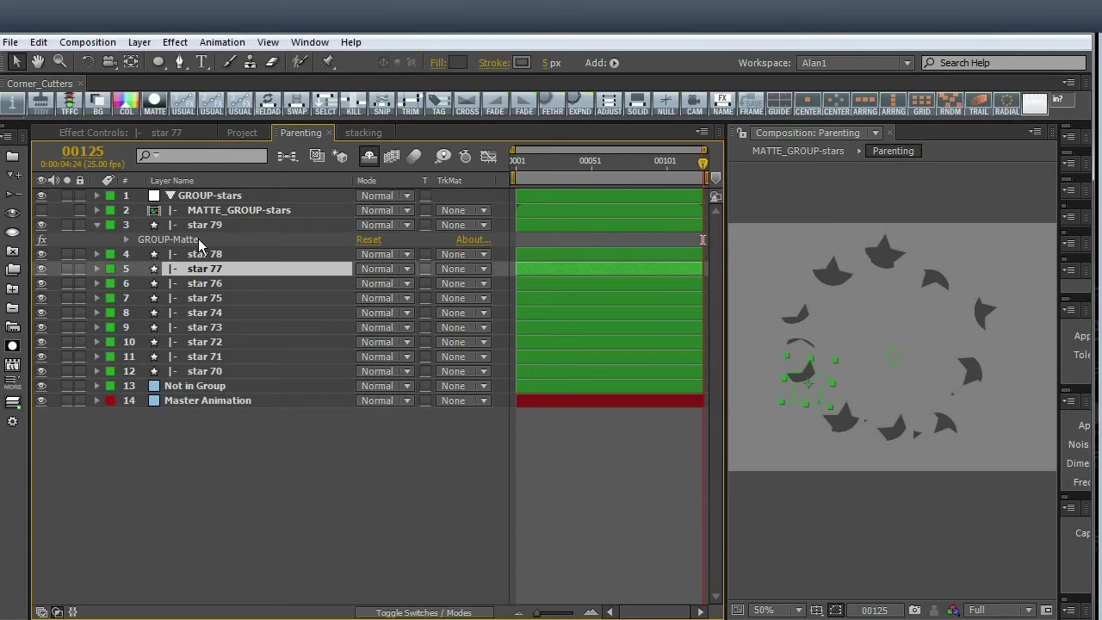
{"action": "left_click", "coordinate": [212, 219]}
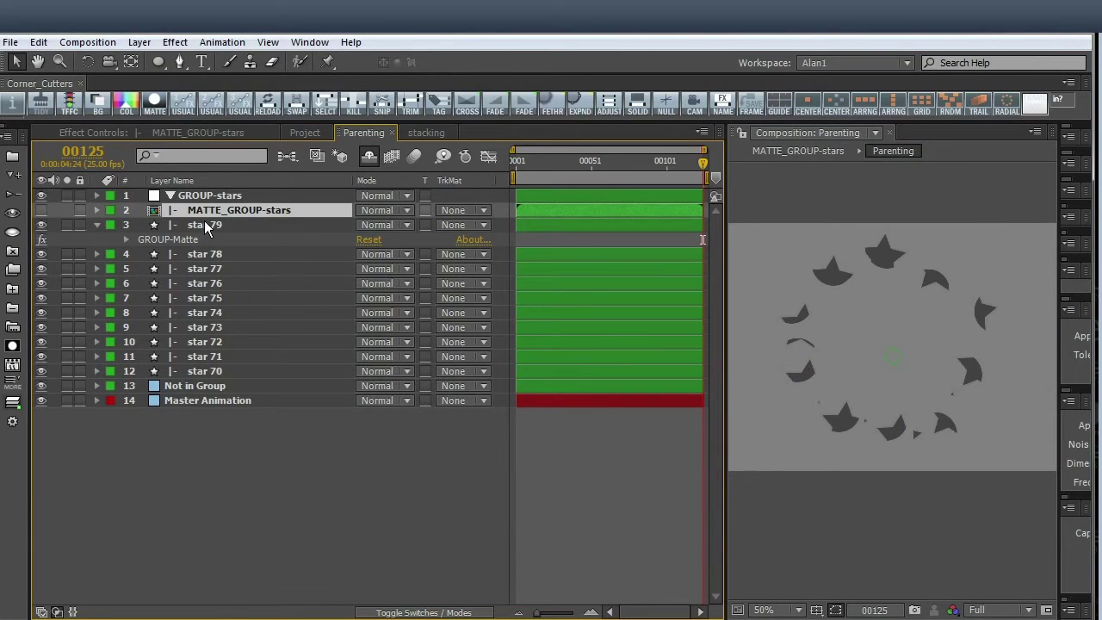
{"action": "left_click", "coordinate": [97, 225]}
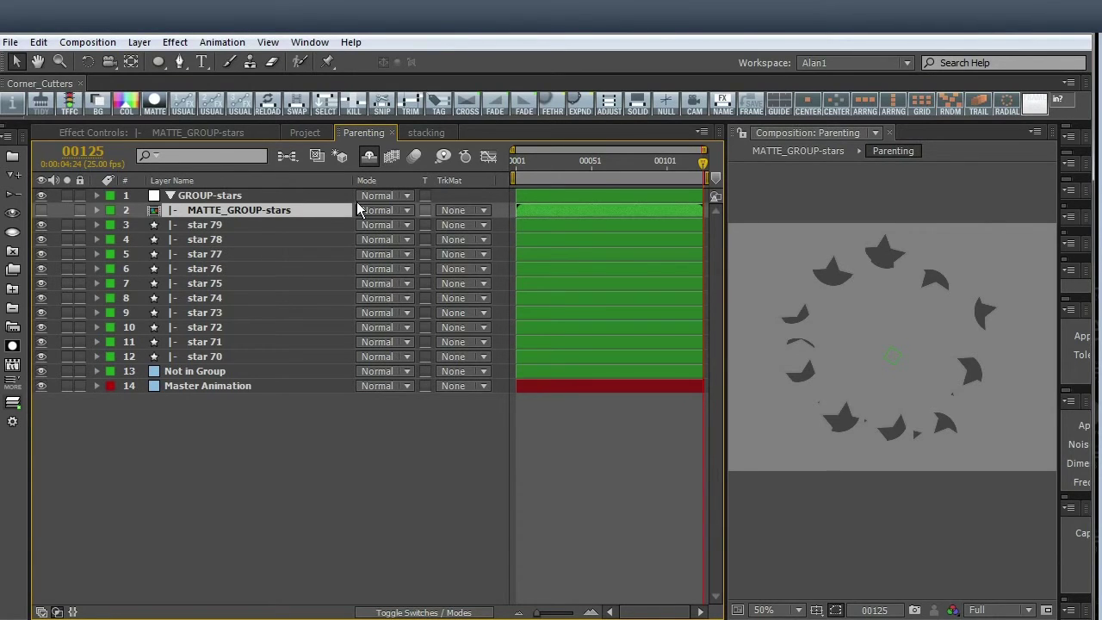
Select stars 75–72, then put the MATTE_GROUP-stars layer name into edit mode.
{"action": "left_click", "coordinate": [191, 284]}
{"action": "left_click", "coordinate": [194, 327], "text": "shift"}
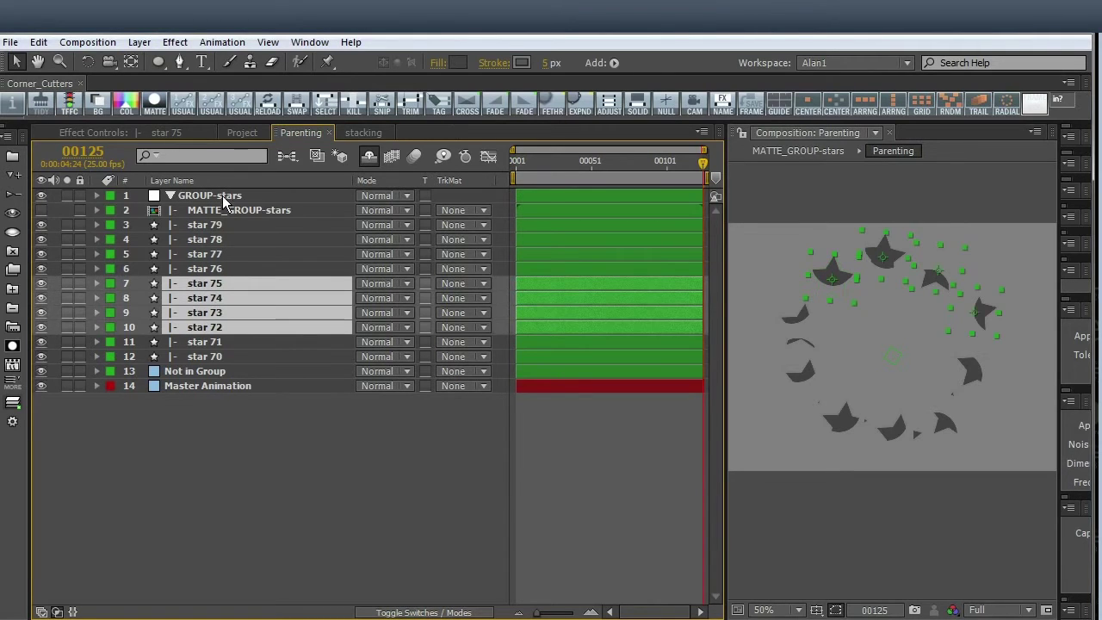
{"action": "left_click", "coordinate": [222, 209]}
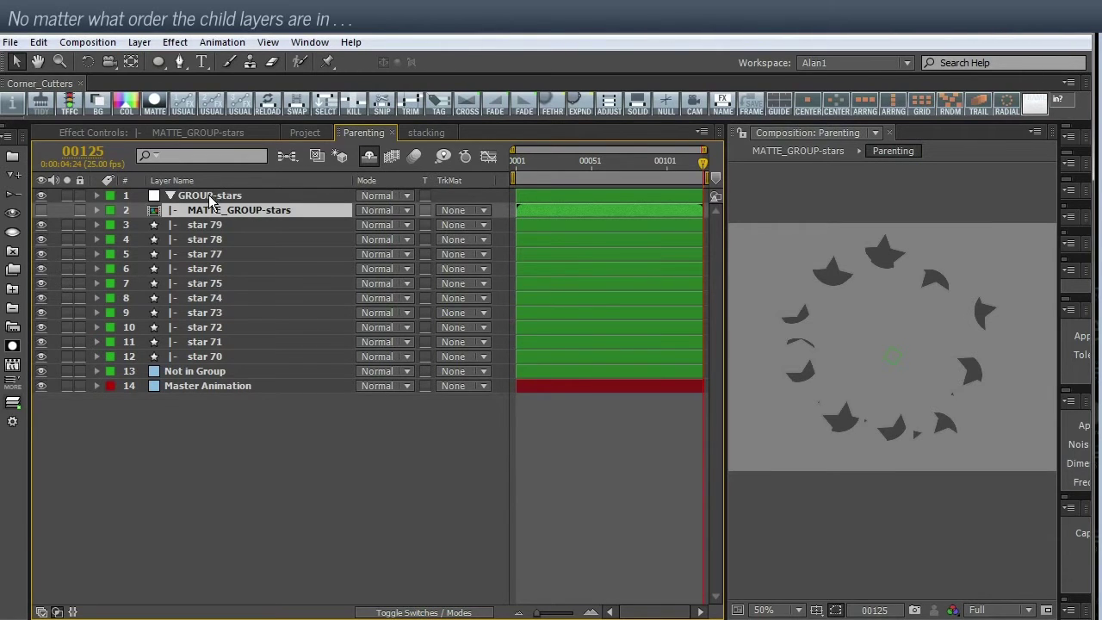
{"action": "left_click", "coordinate": [179, 215]}
{"action": "key", "text": "Return"}
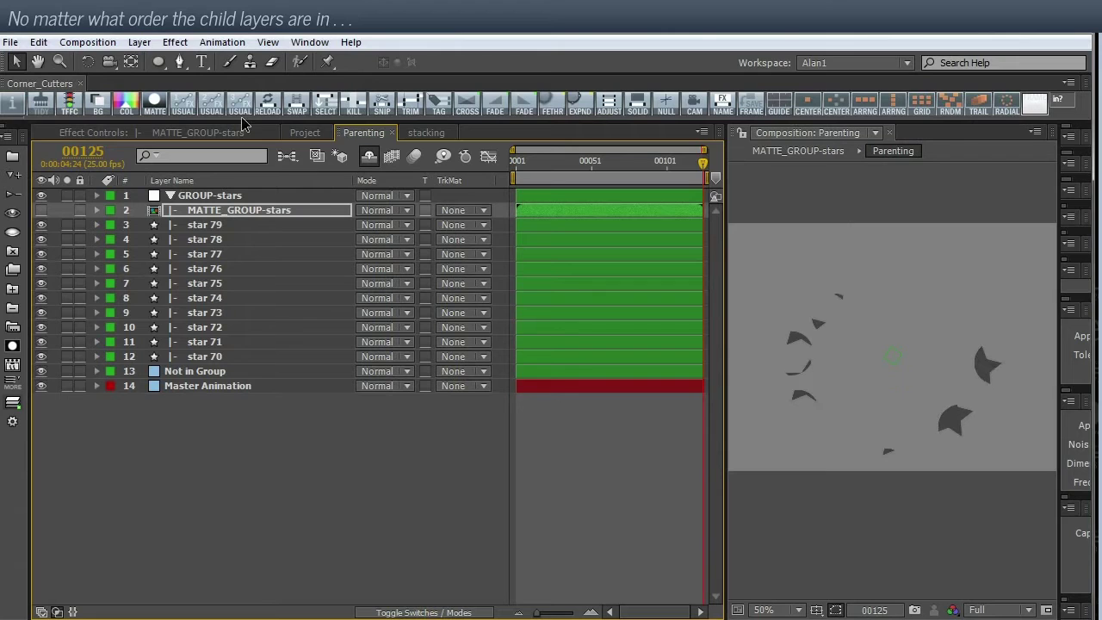
{"action": "left_click", "coordinate": [220, 197]}
Open the MATTE_GROUP-stars pre-comp to inspect it, then return to the Parenting composition.
{"action": "double_click", "coordinate": [154, 215]}
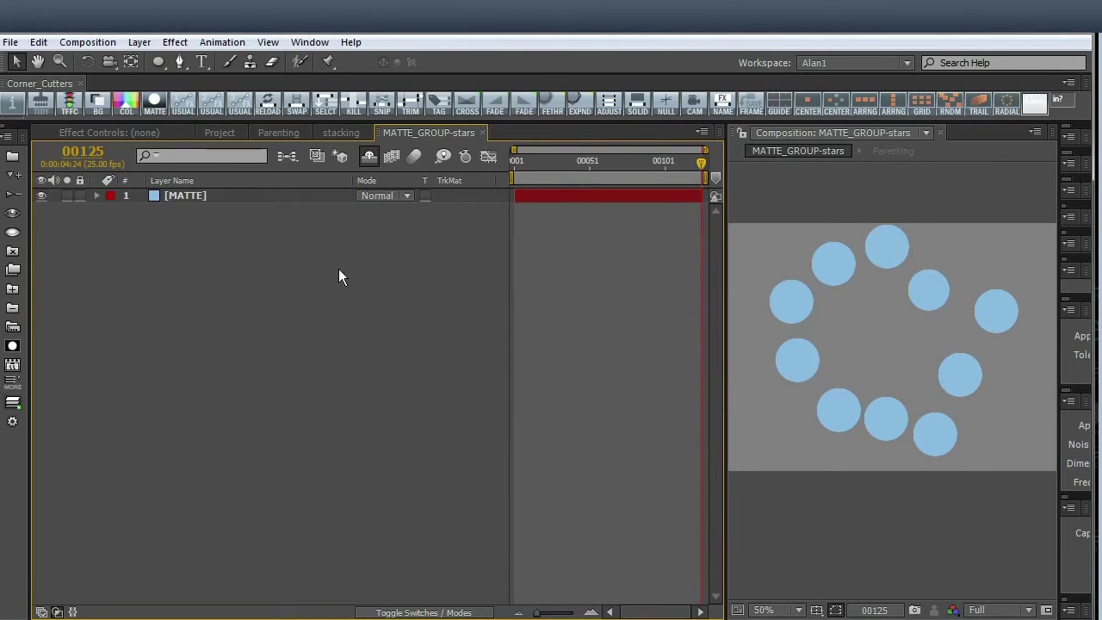
{"action": "left_click", "coordinate": [482, 133]}
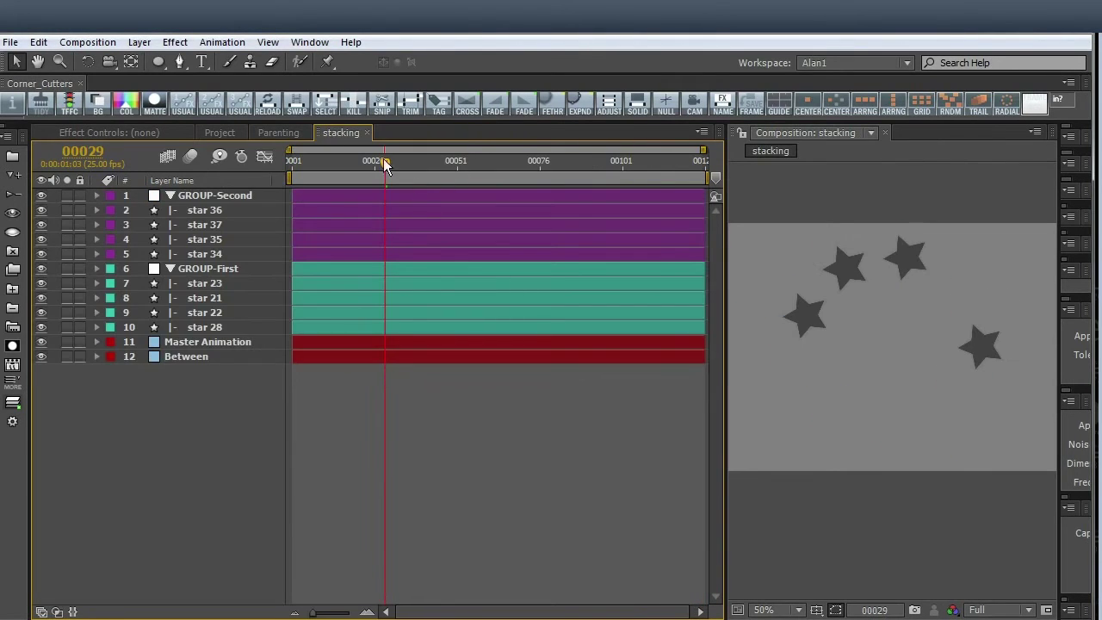
{"action": "left_click", "coordinate": [262, 135]}
{"action": "left_click", "coordinate": [207, 197]}
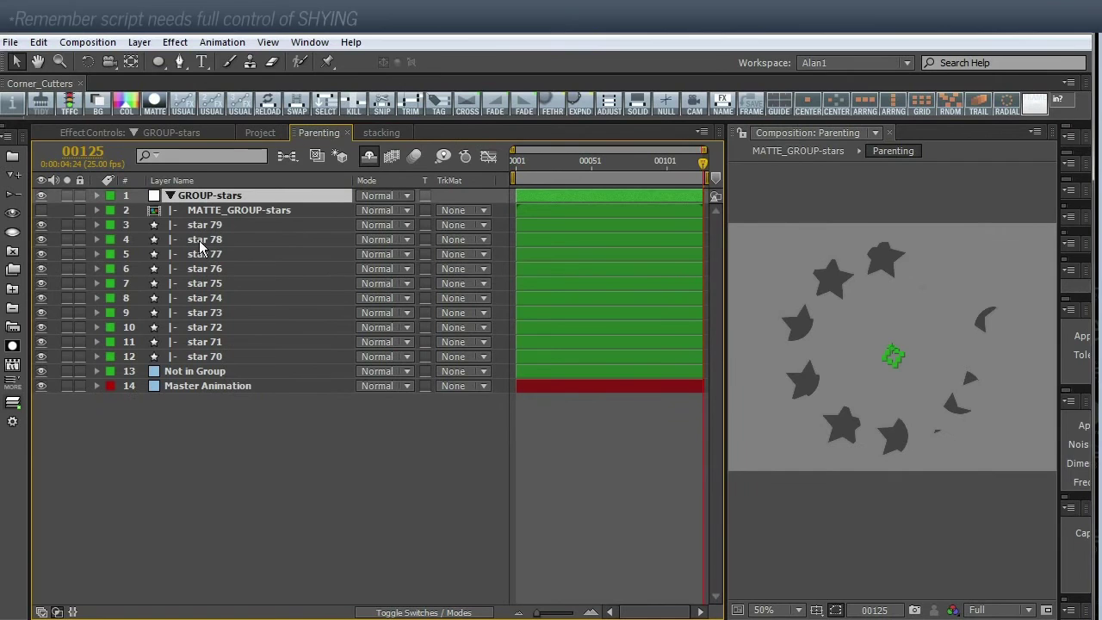
Invert the group matte on GROUP-stars.
{"action": "left_click", "coordinate": [12, 348], "text": "shift"}
{"action": "left_click_drag", "start_coordinate": [157, 436], "coordinate": [162, 400]}
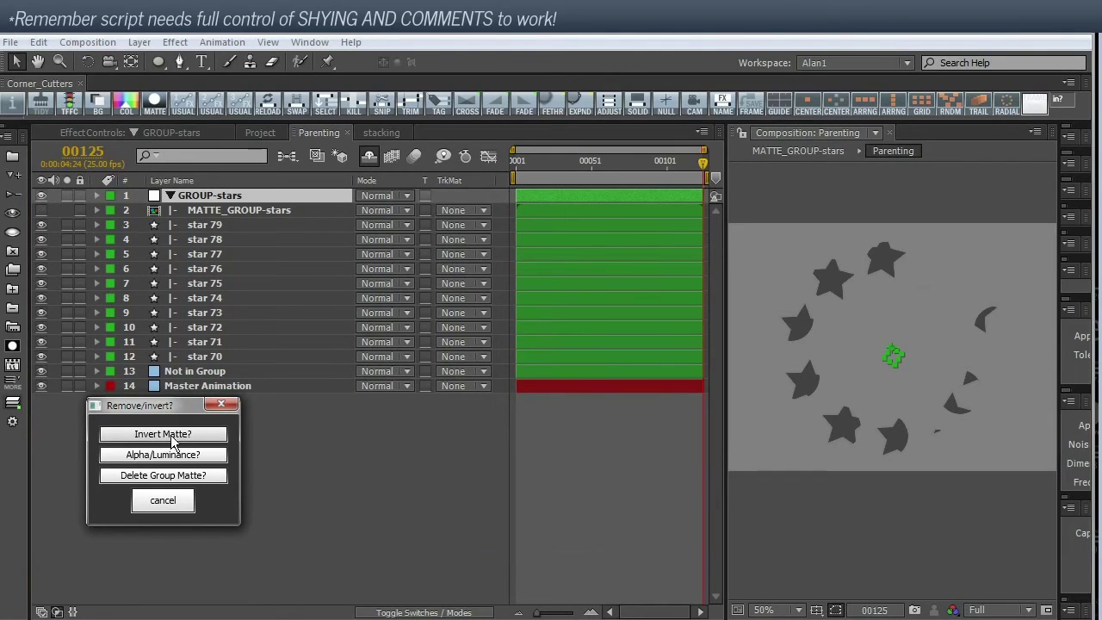
{"action": "left_click", "coordinate": [171, 437]}
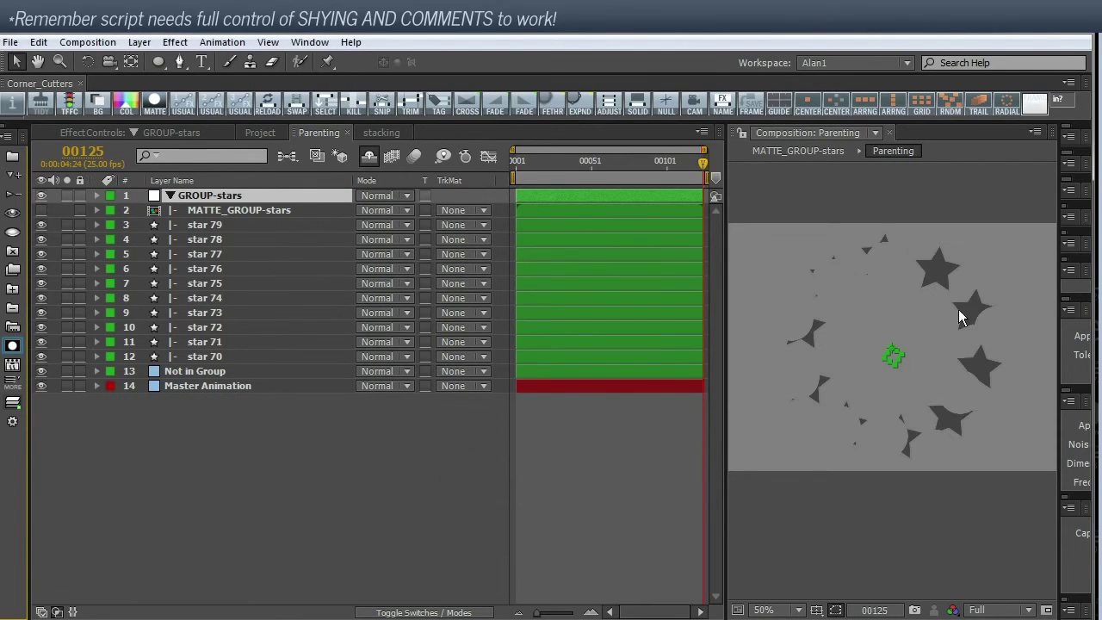
Switch the group matte to luminance mode and review the ten star layers.
{"action": "left_click", "coordinate": [13, 347], "text": "shift"}
{"action": "left_click_drag", "start_coordinate": [118, 444], "coordinate": [113, 413]}
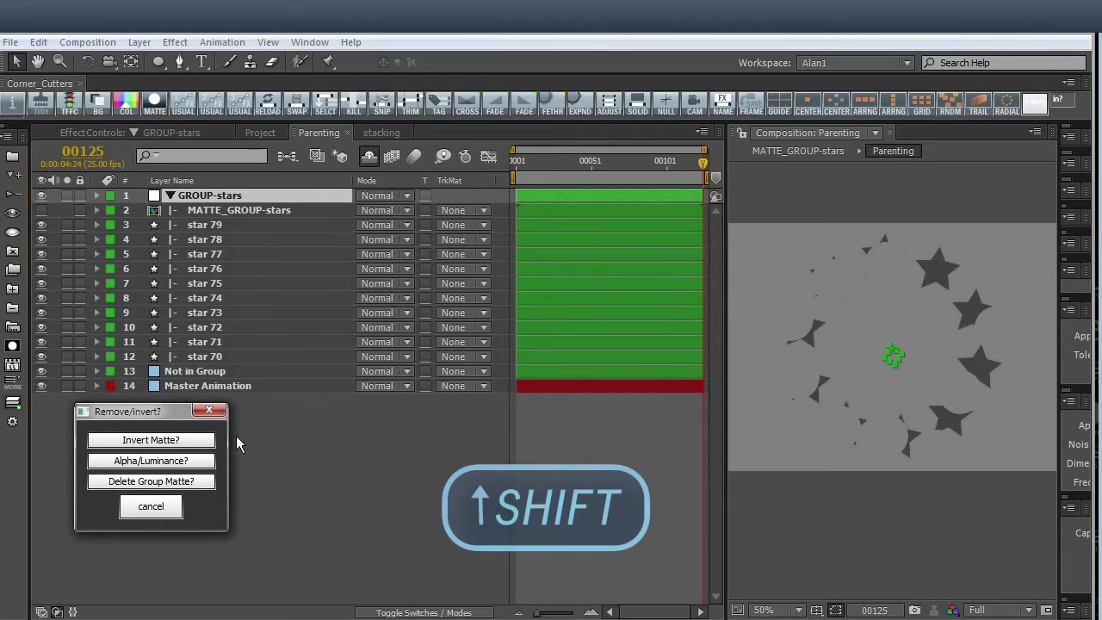
{"action": "left_click", "coordinate": [152, 463]}
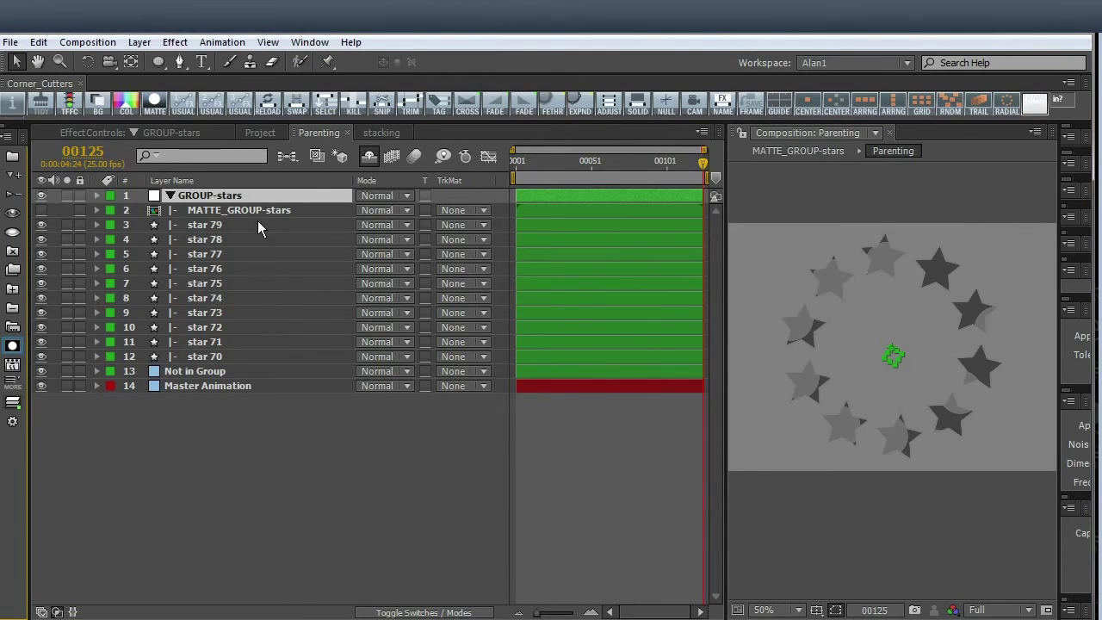
{"action": "left_click", "coordinate": [198, 225]}
{"action": "left_click", "coordinate": [196, 352], "text": "shift"}
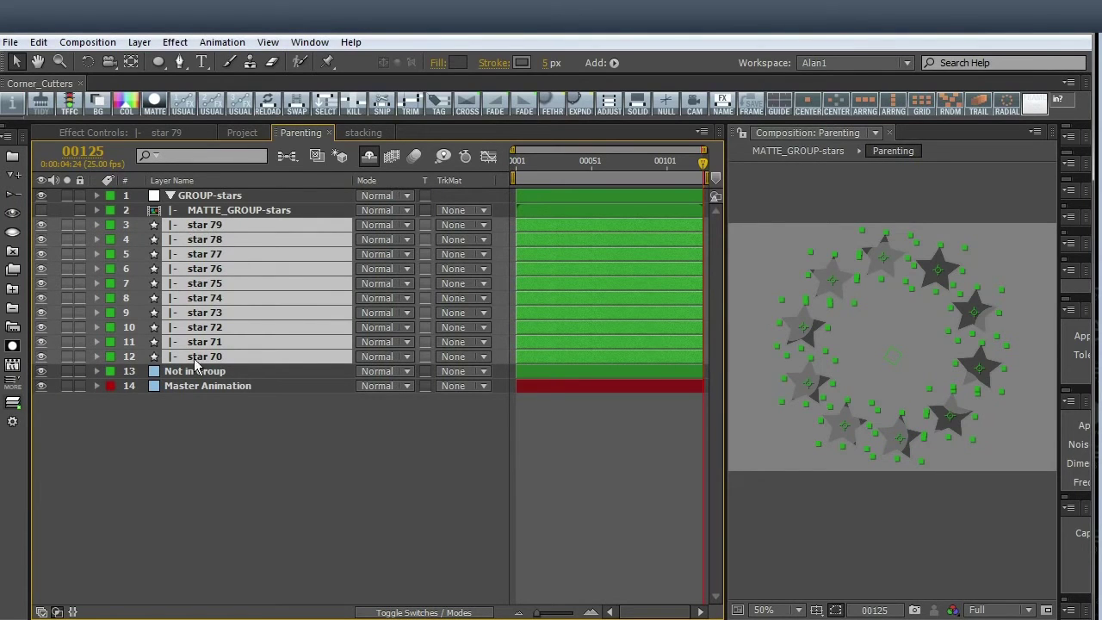
{"action": "left_click", "coordinate": [212, 196]}
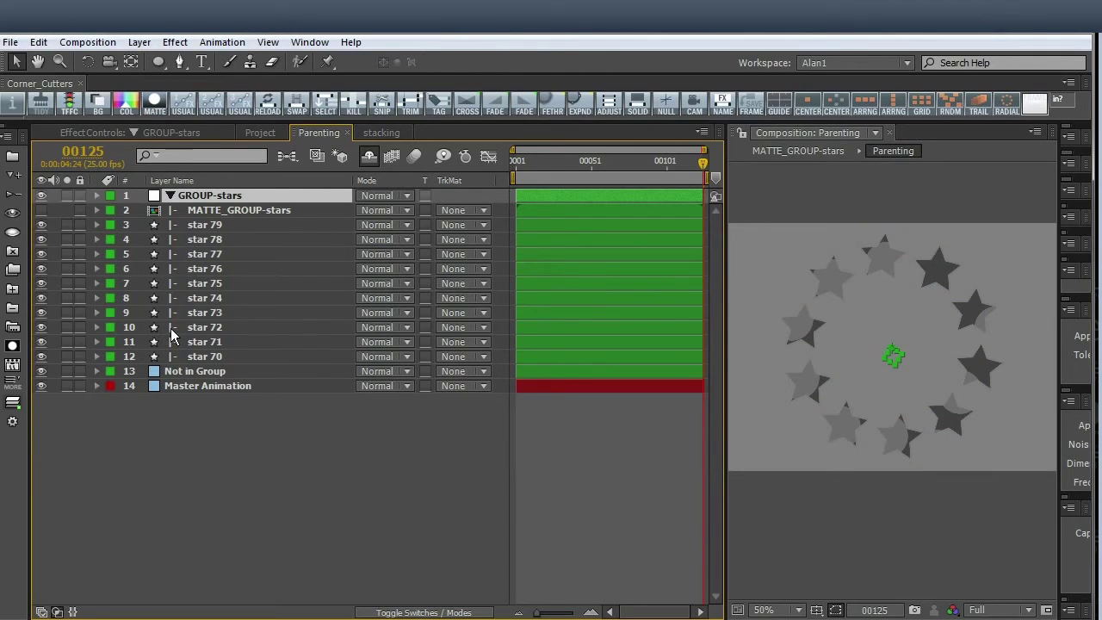
Delete the group matte so stars 79 through 70 show whole again.
{"action": "left_click", "coordinate": [13, 402]}
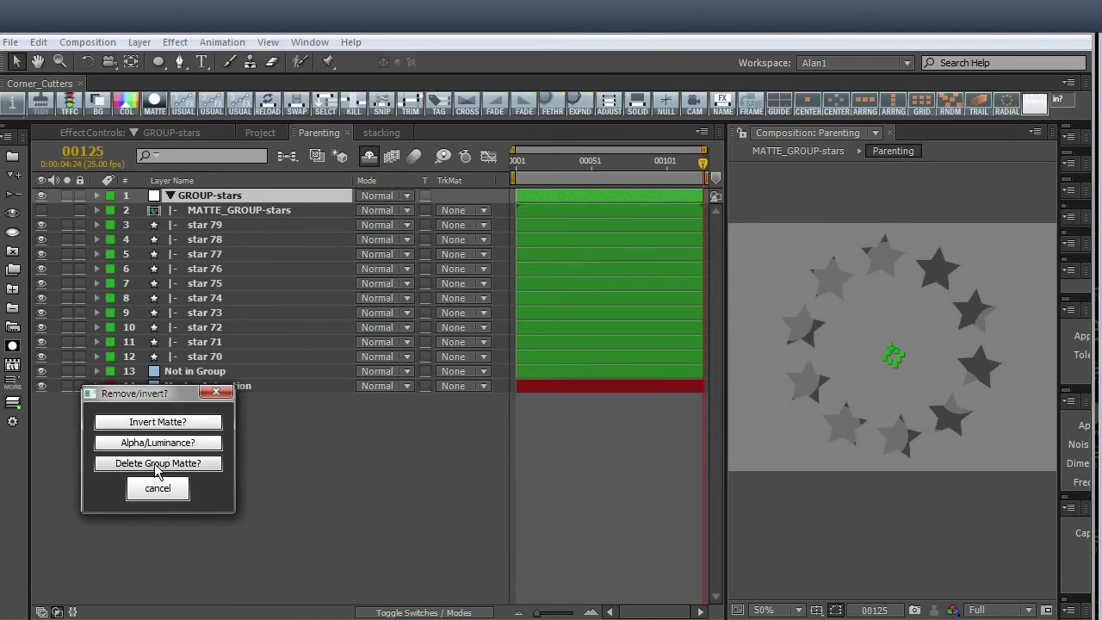
{"action": "left_click", "coordinate": [158, 463]}
{"action": "left_click", "coordinate": [206, 227]}
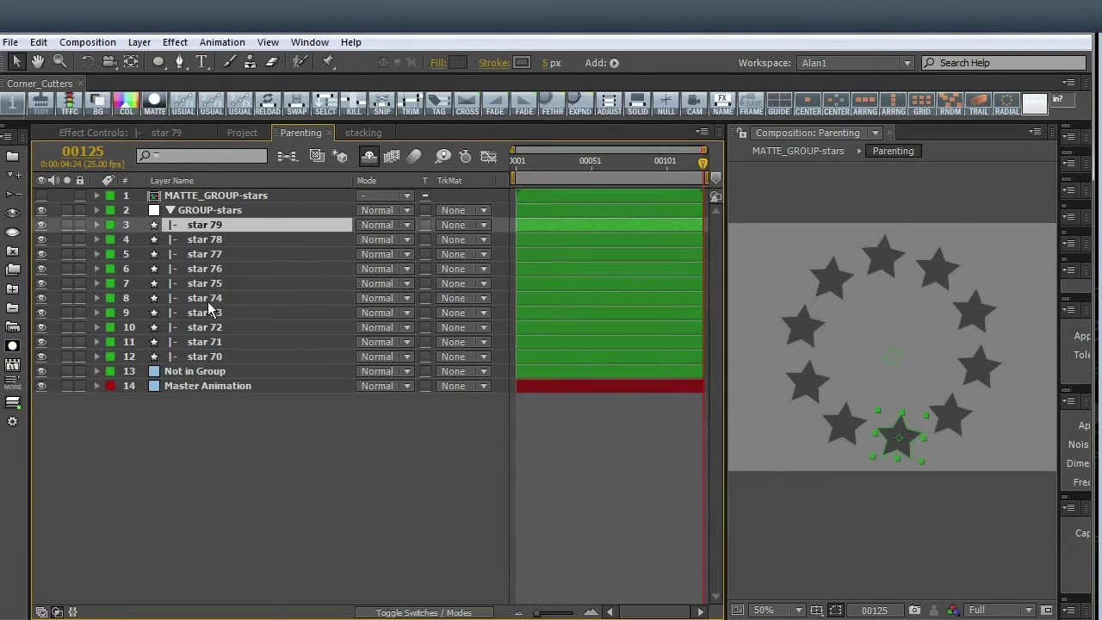
{"action": "left_click", "coordinate": [208, 357], "text": "shift"}
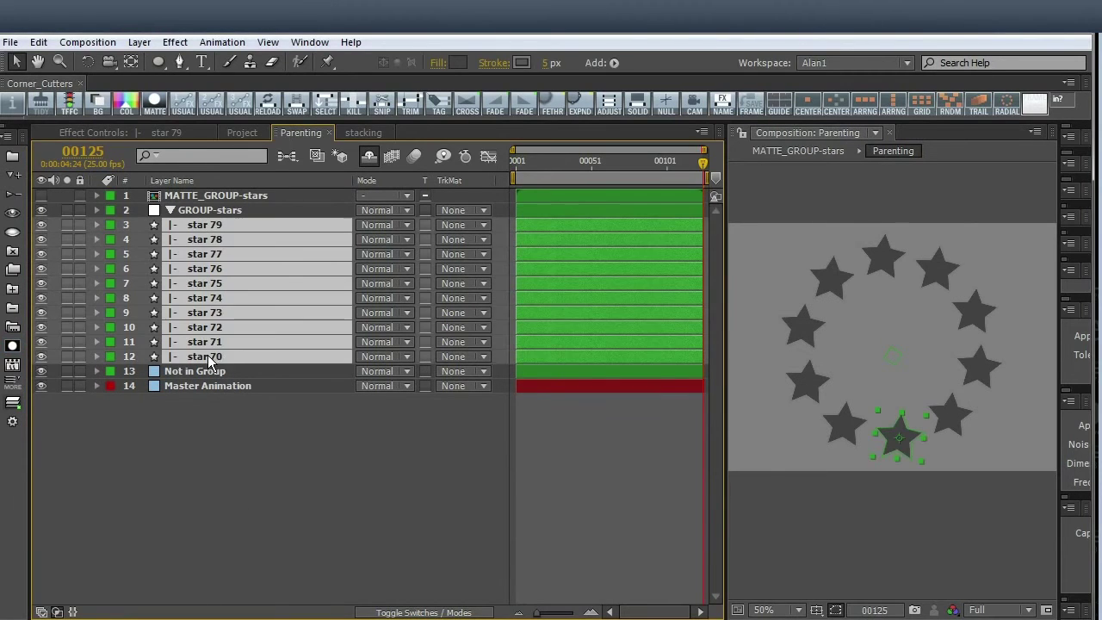
{"action": "left_click", "coordinate": [210, 197]}
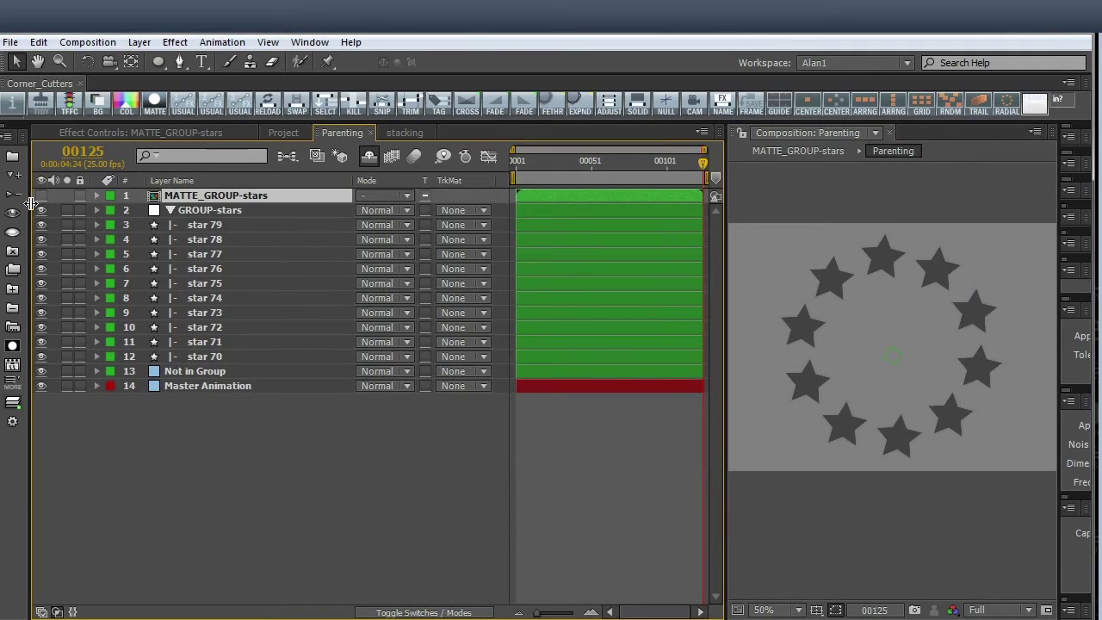
Duplicate GROUP-stars twice into GROUP-stars 2 and GROUP-stars 3, then collapse all groups.
{"action": "left_click", "coordinate": [202, 210]}
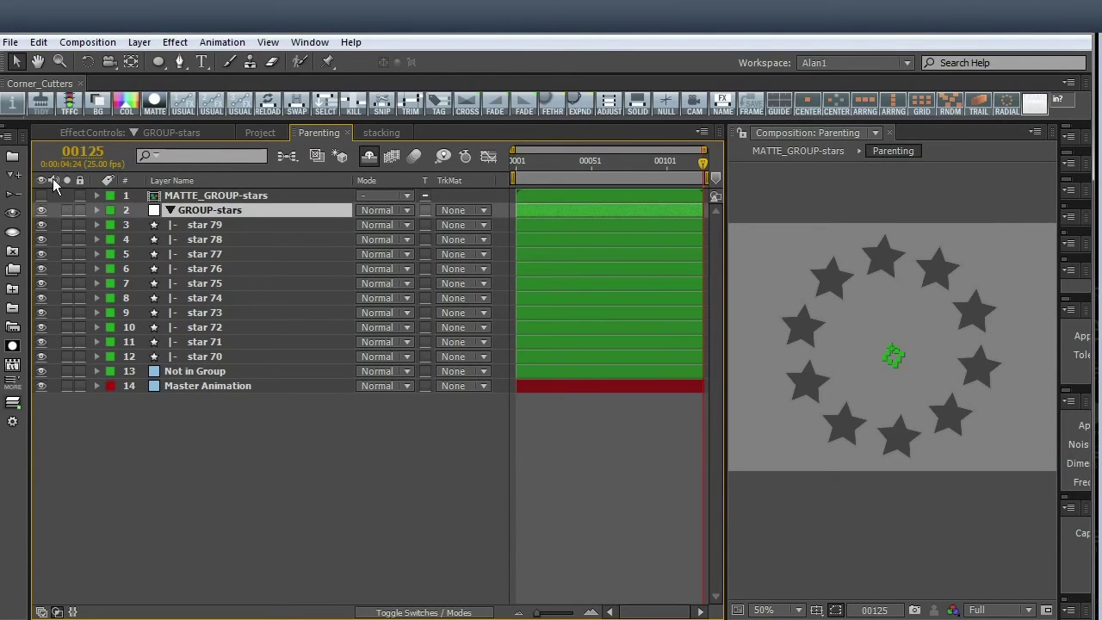
{"action": "left_click", "coordinate": [16, 274]}
{"action": "left_click", "coordinate": [16, 273]}
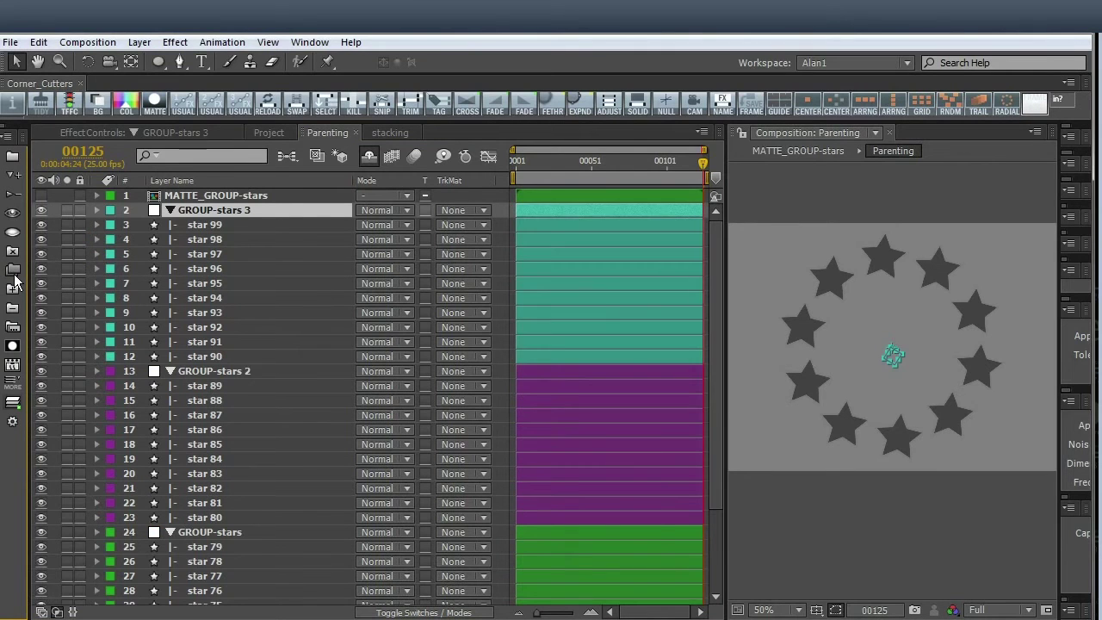
{"action": "left_click", "coordinate": [20, 204], "text": "shift"}
{"action": "left_click", "coordinate": [215, 337]}
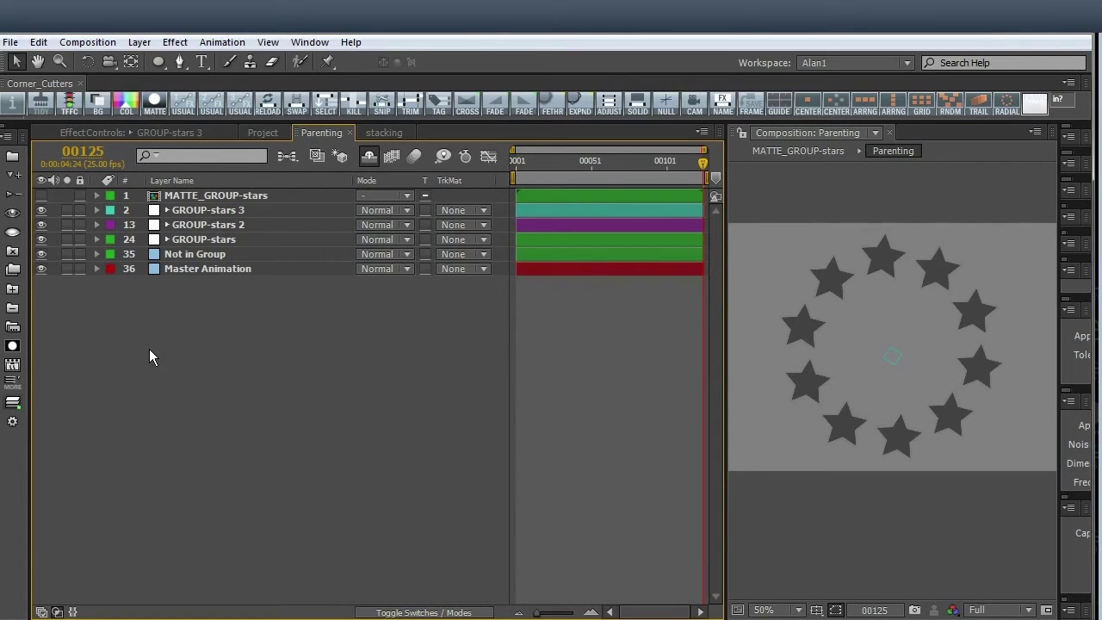
Pre-compose GROUP-stars 3, GROUP-stars 2 and GROUP-stars into nested comps.
{"action": "left_click", "coordinate": [203, 210]}
{"action": "left_click", "coordinate": [203, 240], "text": "shift"}
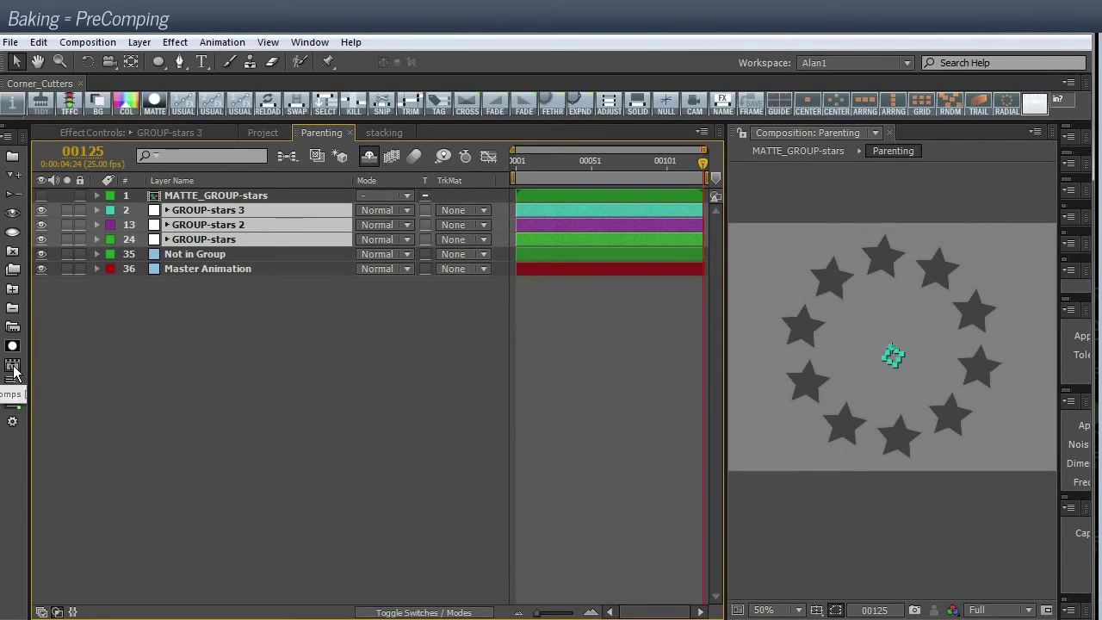
{"action": "left_click", "coordinate": [13, 370]}
Open the GROUP-stars 3 pre-comp to confirm it holds stars 90–99, then close it.
{"action": "left_click", "coordinate": [207, 210]}
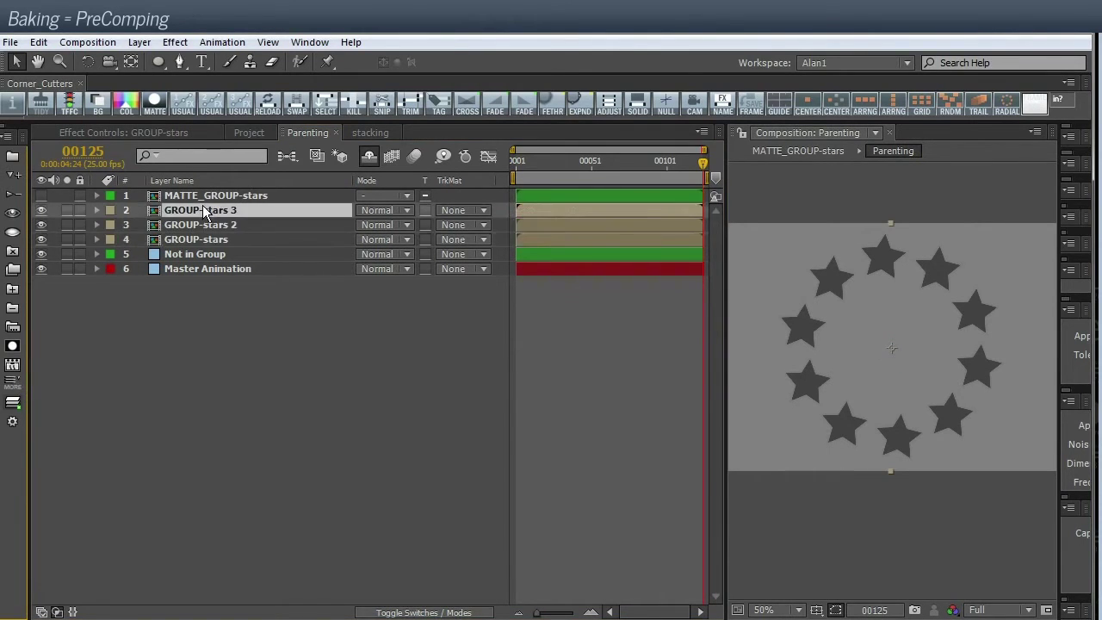
{"action": "left_click", "coordinate": [208, 225]}
{"action": "left_click", "coordinate": [211, 239]}
{"action": "double_click", "coordinate": [151, 211]}
{"action": "left_click", "coordinate": [456, 132]}
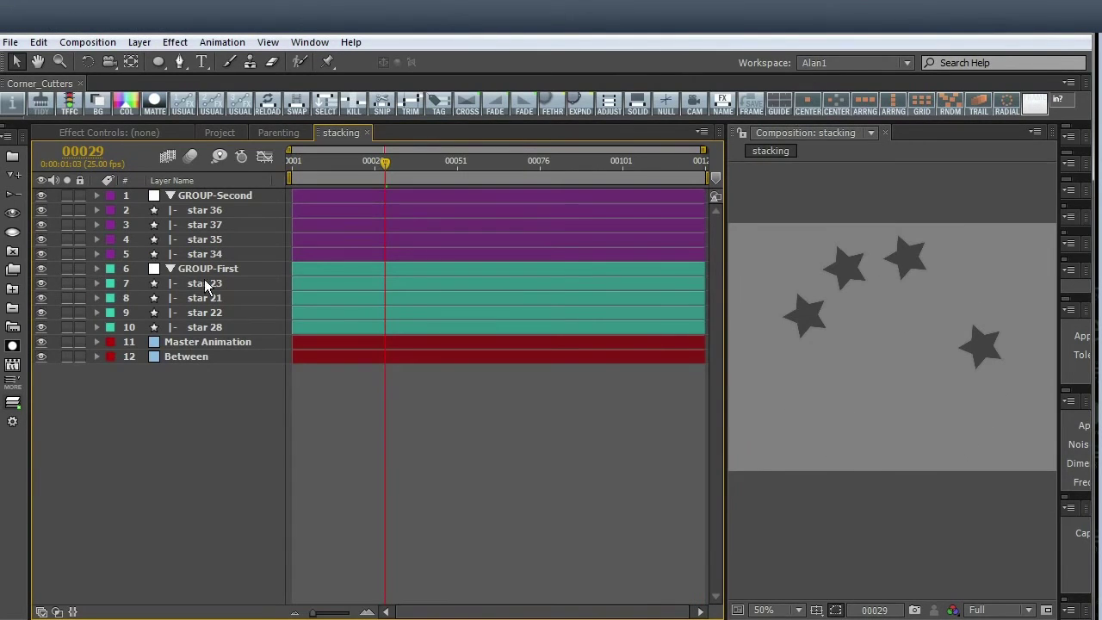
In Parenting, ungroup the GROUP-stars 3, GROUP-stars 2 and GROUP-stars pre-comps into stars 99–70.
{"action": "left_click", "coordinate": [277, 133]}
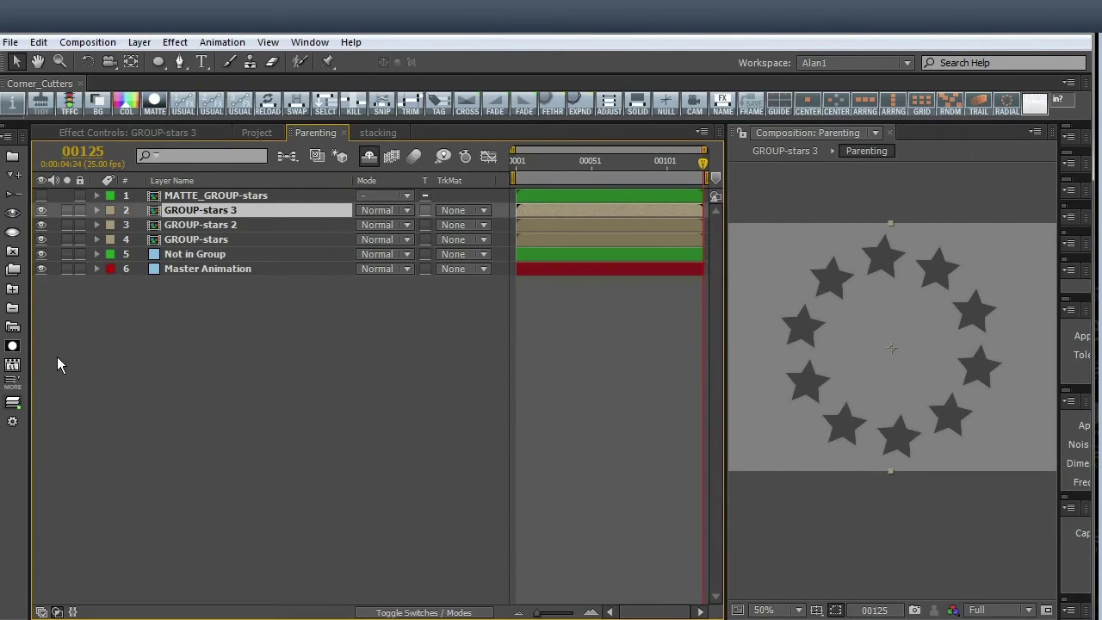
{"action": "left_click", "coordinate": [13, 368]}
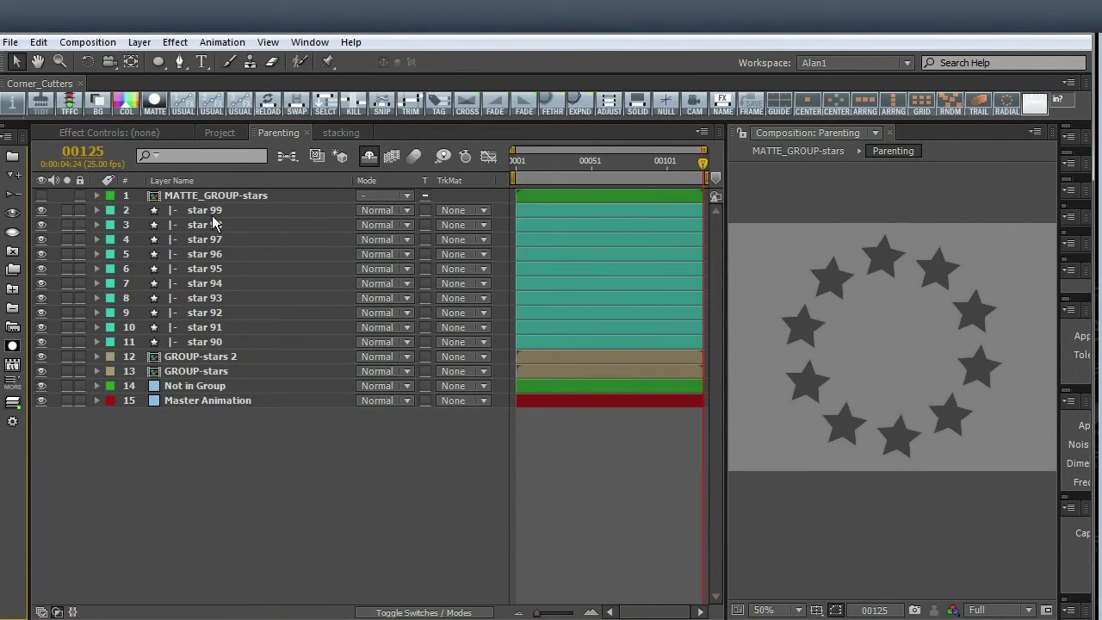
{"action": "left_click", "coordinate": [196, 360]}
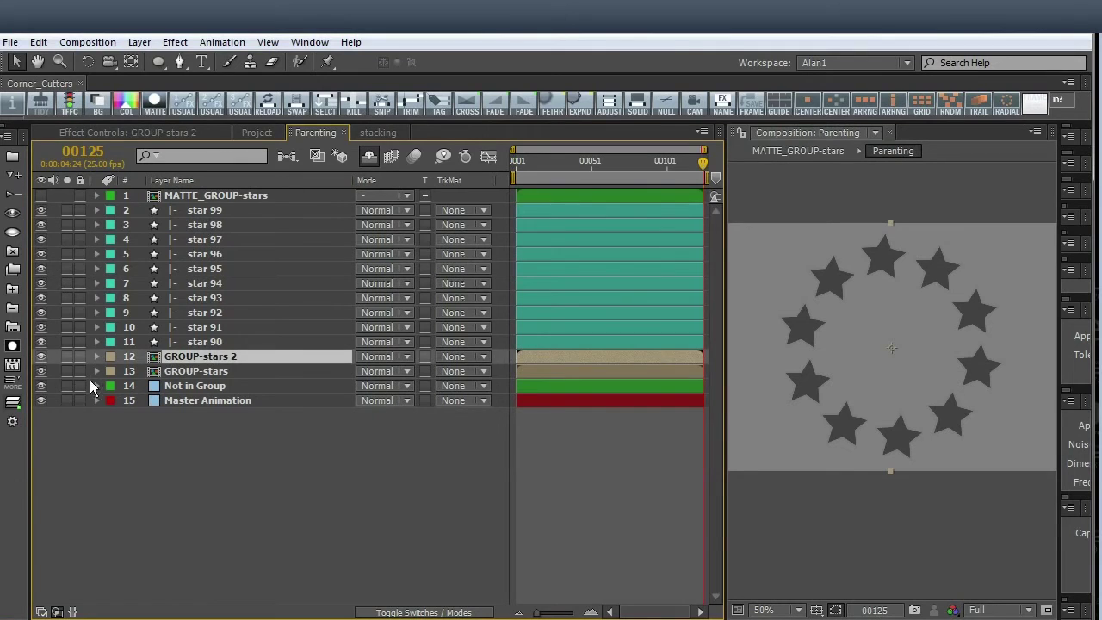
{"action": "left_click", "coordinate": [12, 372]}
{"action": "left_click", "coordinate": [203, 506]}
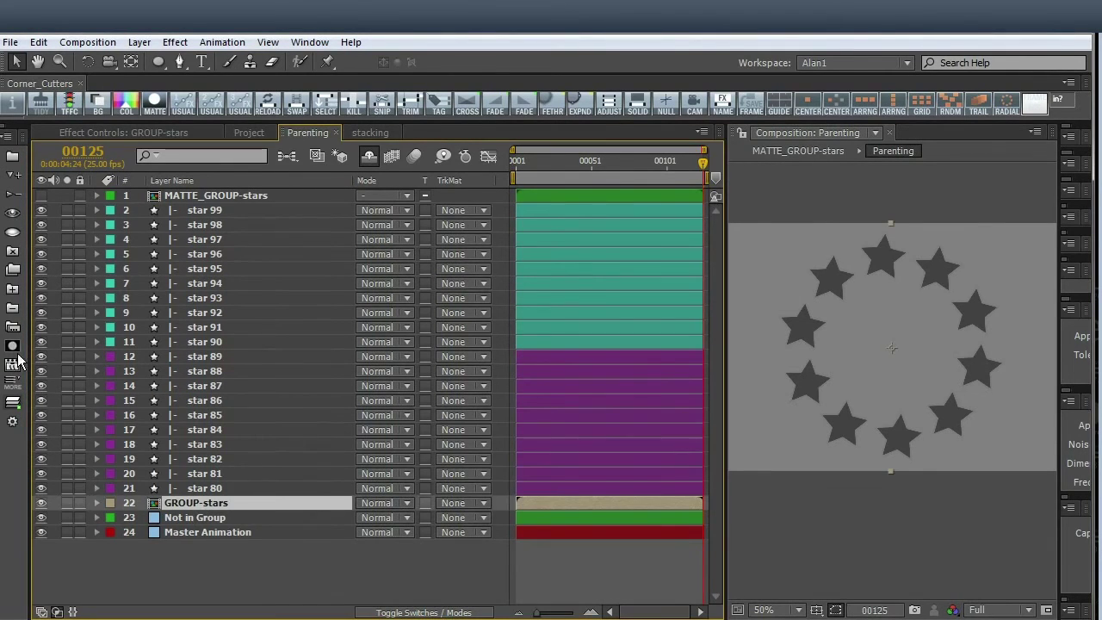
{"action": "left_click", "coordinate": [12, 370]}
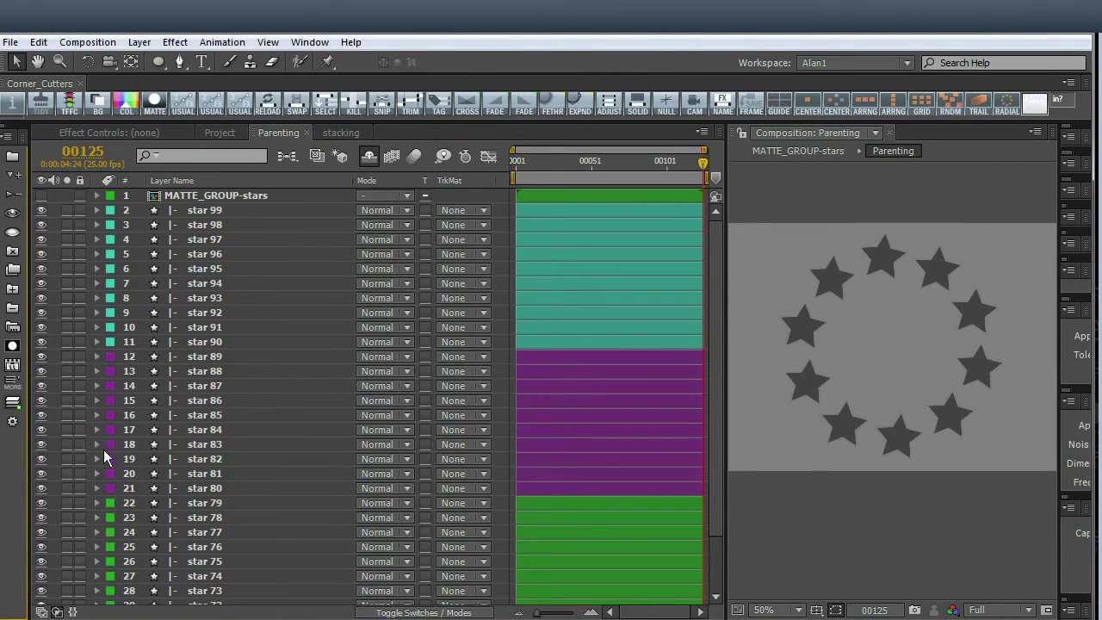
Group stars 99 through 90 into a new group named New stars.
{"action": "left_click", "coordinate": [205, 213]}
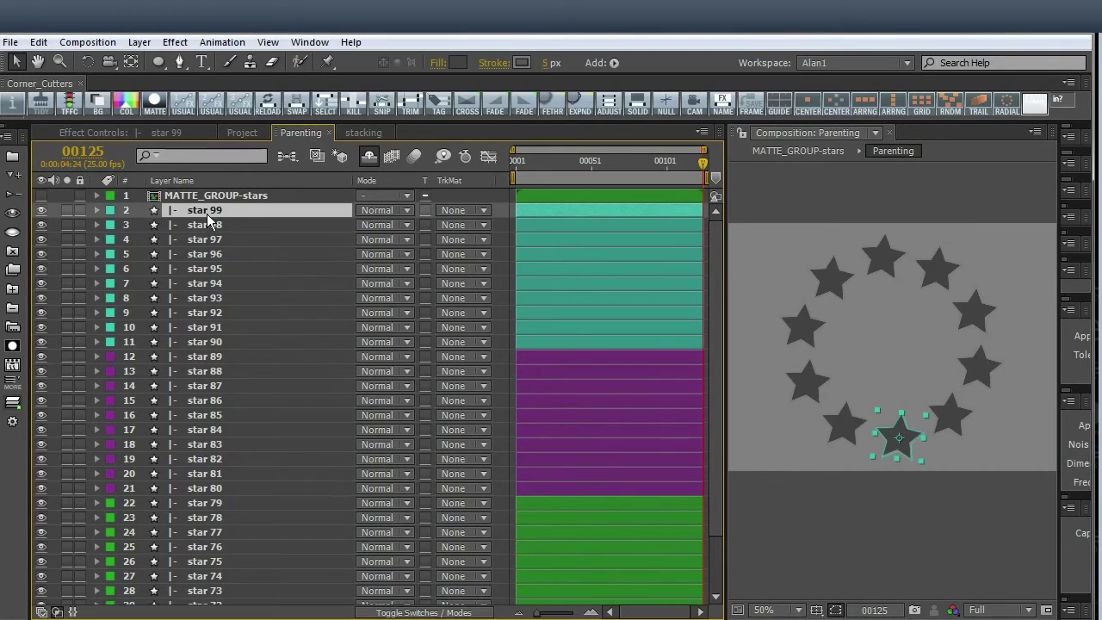
{"action": "left_click", "coordinate": [203, 344], "text": "shift"}
{"action": "left_click", "coordinate": [15, 169]}
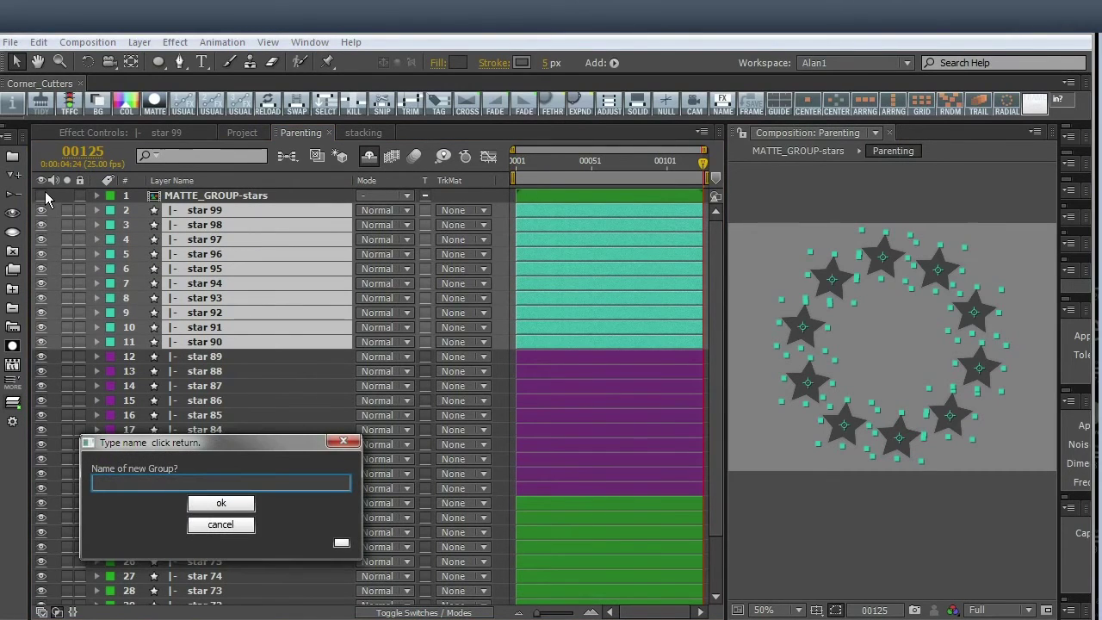
{"action": "type", "text": "st"}
{"action": "type", "text": "w stars"}
{"action": "key", "text": "Return"}
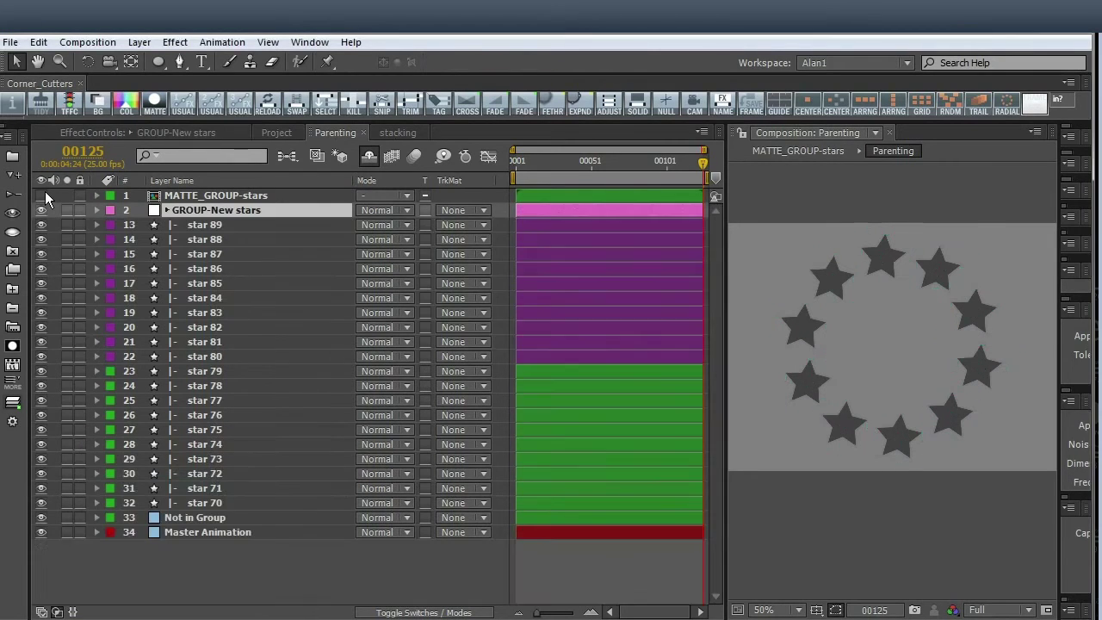
Select stars 89 through 70, leaving Not in Group out of the selection.
{"action": "left_click", "coordinate": [220, 224]}
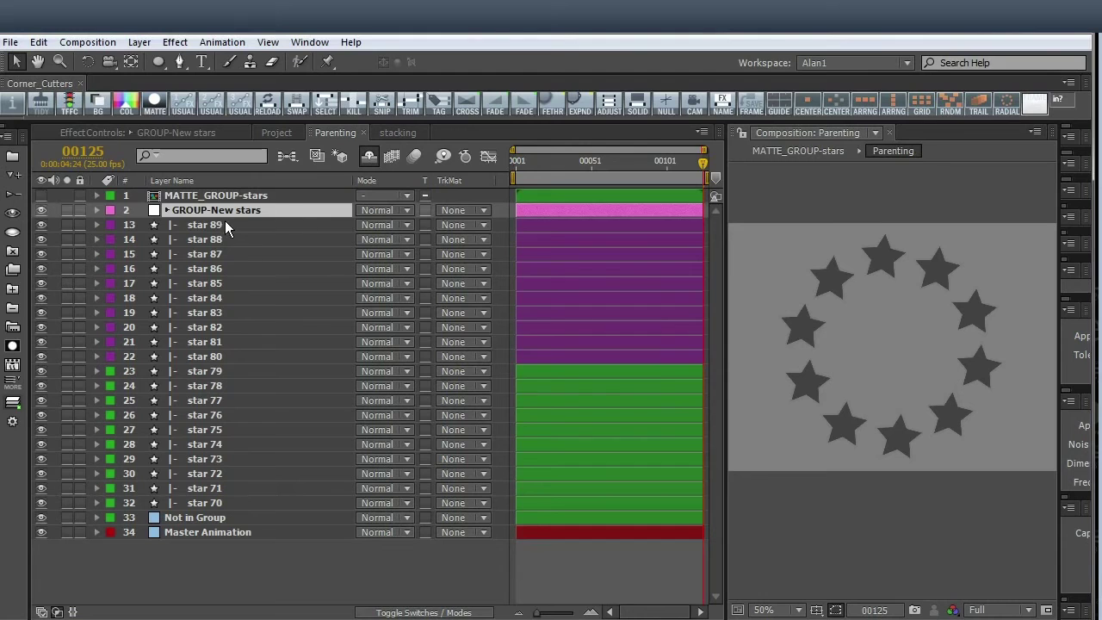
{"action": "left_click", "coordinate": [211, 508], "text": "shift"}
{"action": "left_click", "coordinate": [216, 518], "text": "ctrl"}
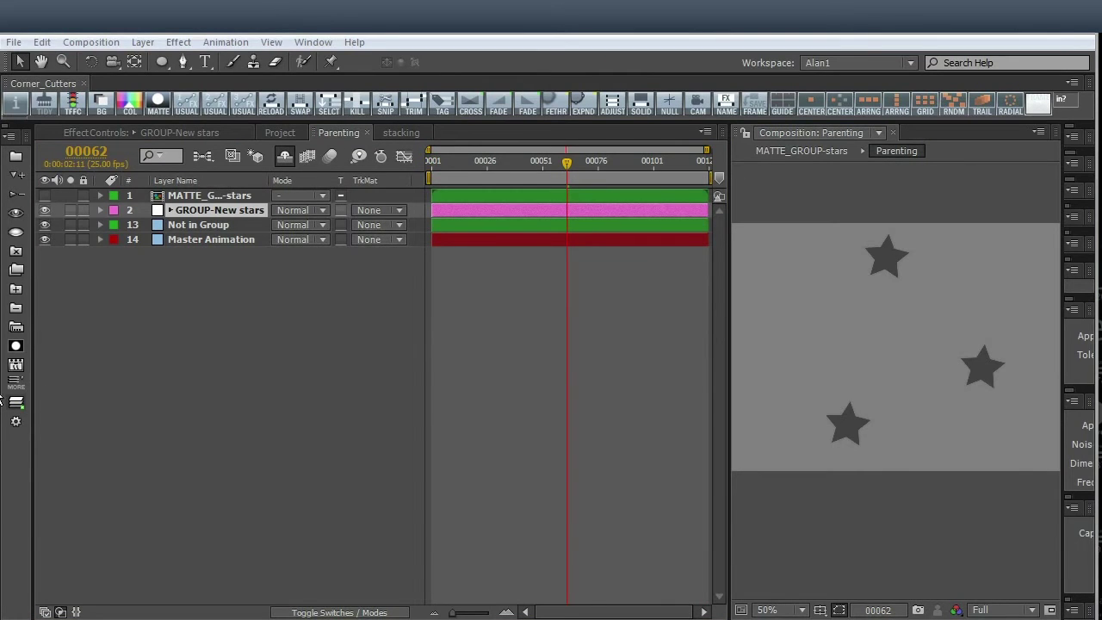
Use MORE > Select Children to expand GROUP-New stars and select stars 100–109.
{"action": "left_click", "coordinate": [16, 380]}
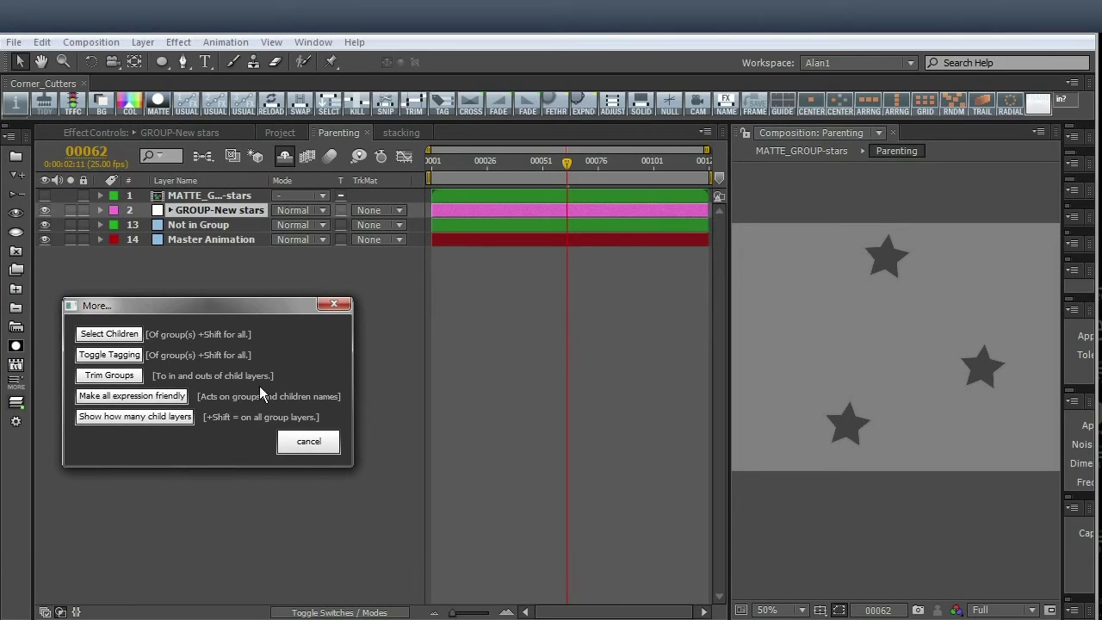
{"action": "left_click_drag", "start_coordinate": [228, 310], "coordinate": [201, 295]}
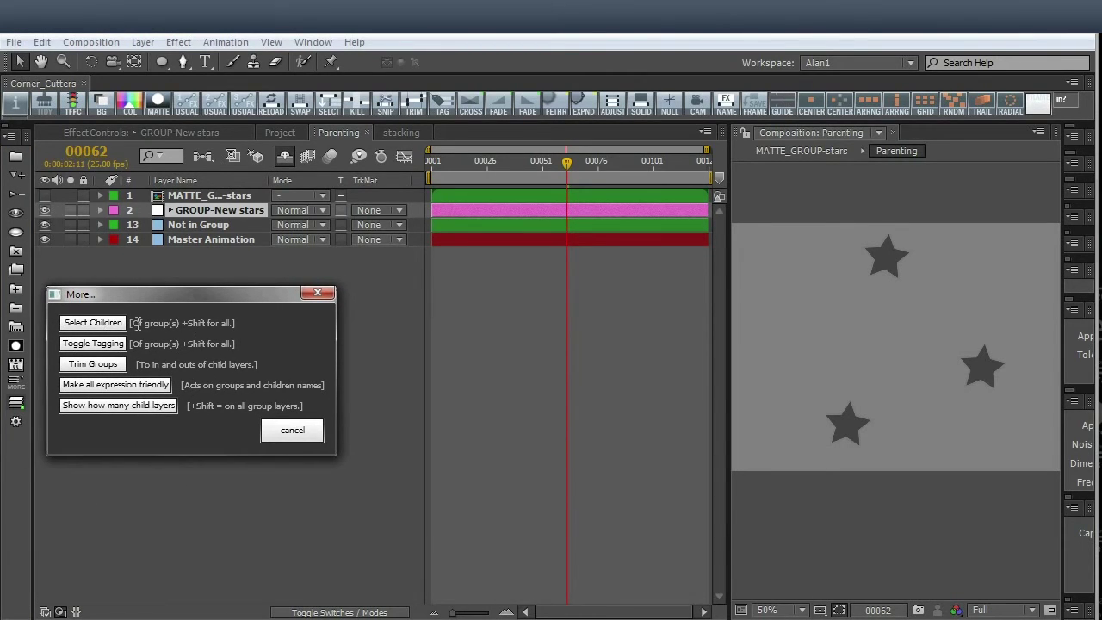
{"action": "left_click", "coordinate": [87, 323]}
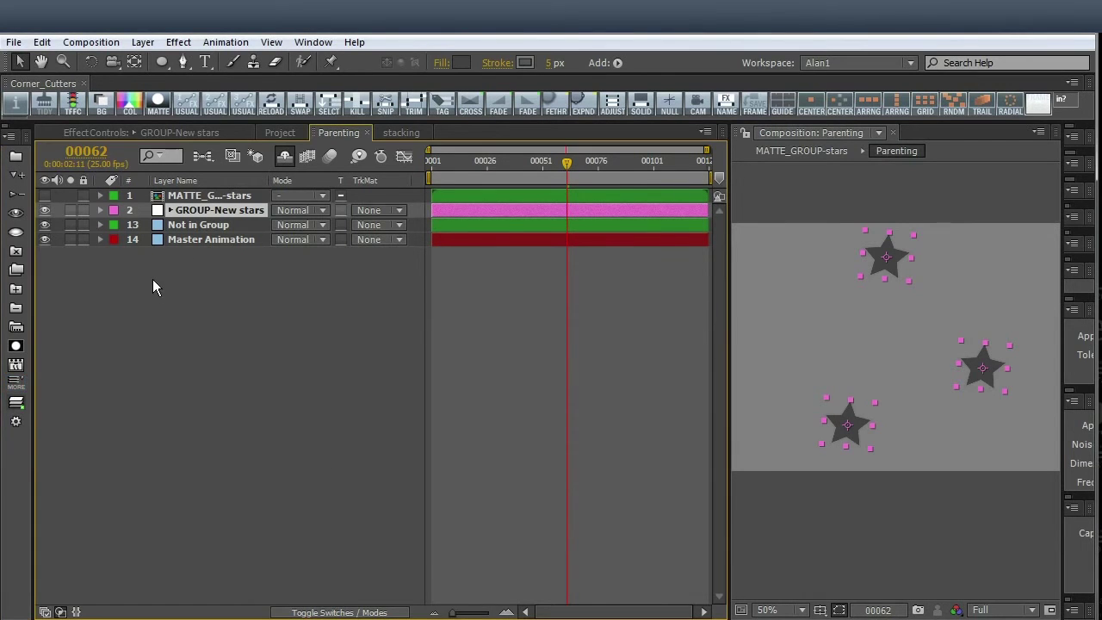
{"action": "left_click", "coordinate": [100, 281]}
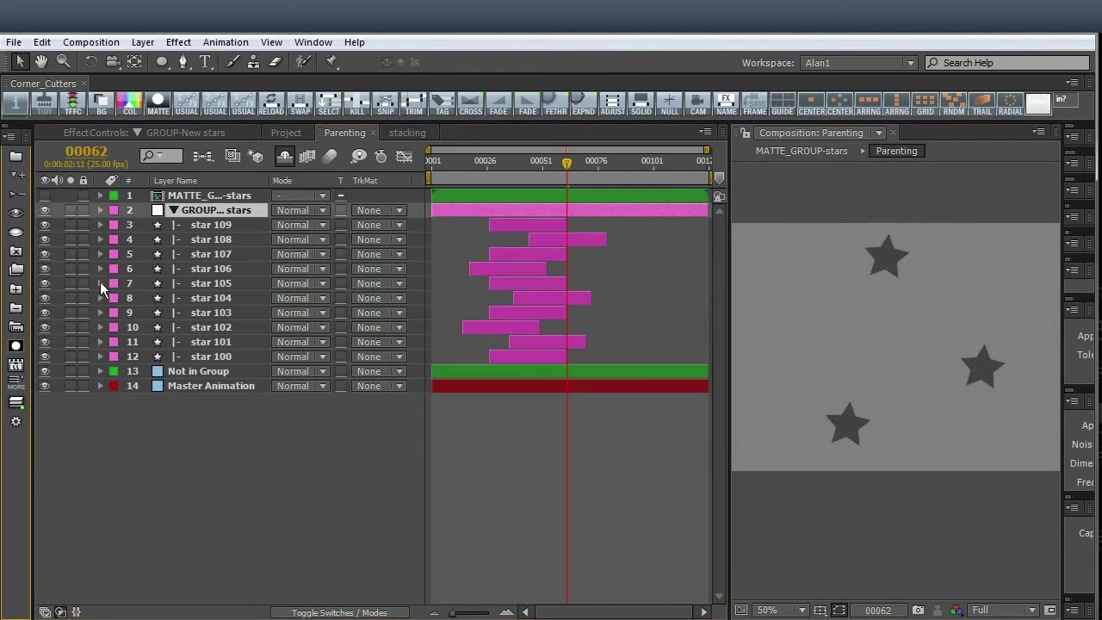
{"action": "left_click", "coordinate": [15, 380]}
{"action": "left_click", "coordinate": [120, 469]}
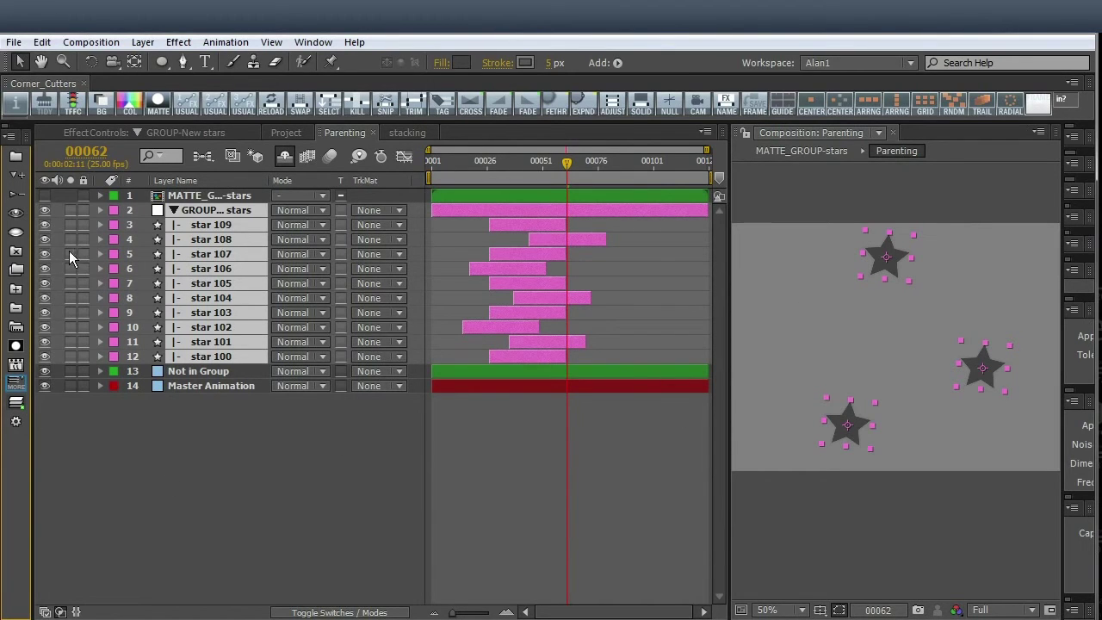
Tag each child's timeline bar with the GROUP-New stars name via Toggle Tagging.
{"action": "left_click", "coordinate": [15, 382]}
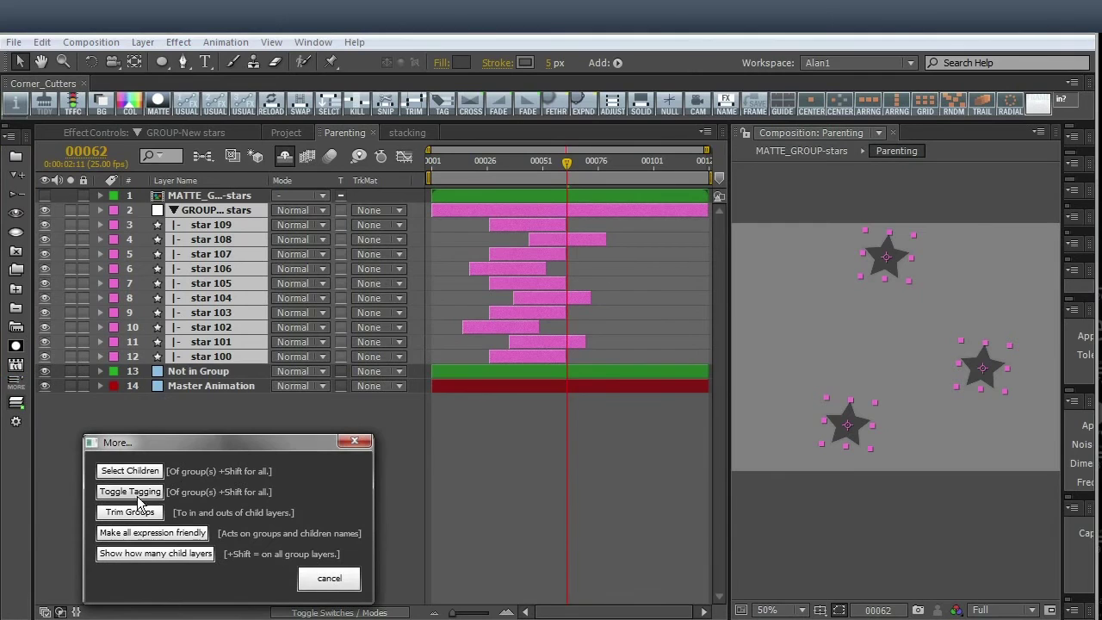
{"action": "left_click", "coordinate": [129, 491]}
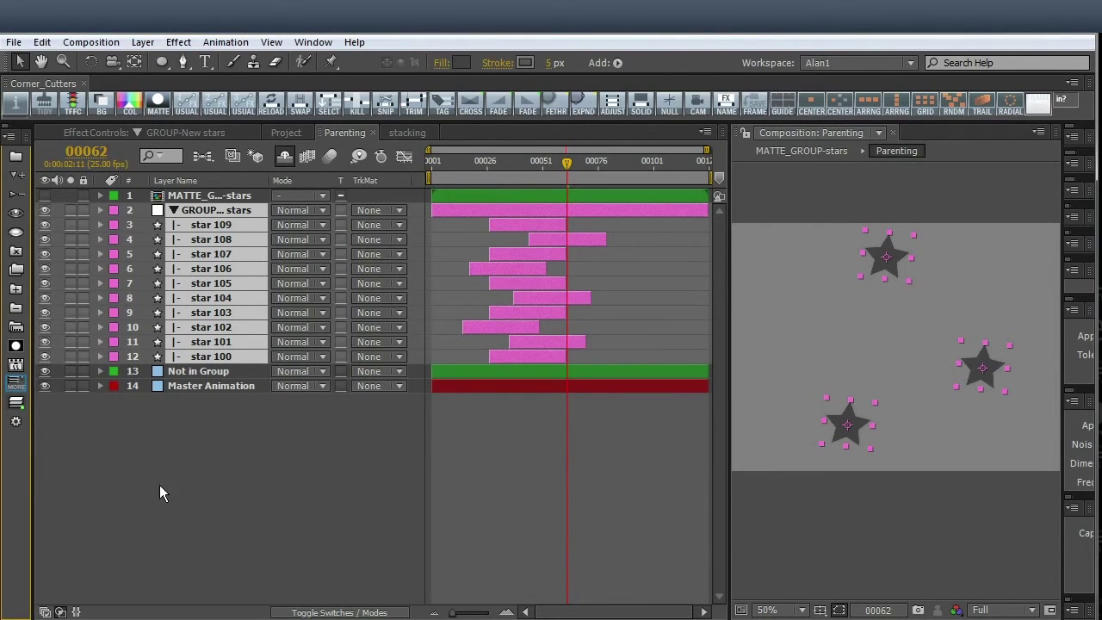
{"action": "left_click", "coordinate": [164, 488]}
{"action": "left_click", "coordinate": [211, 215]}
{"action": "left_click", "coordinate": [15, 382]}
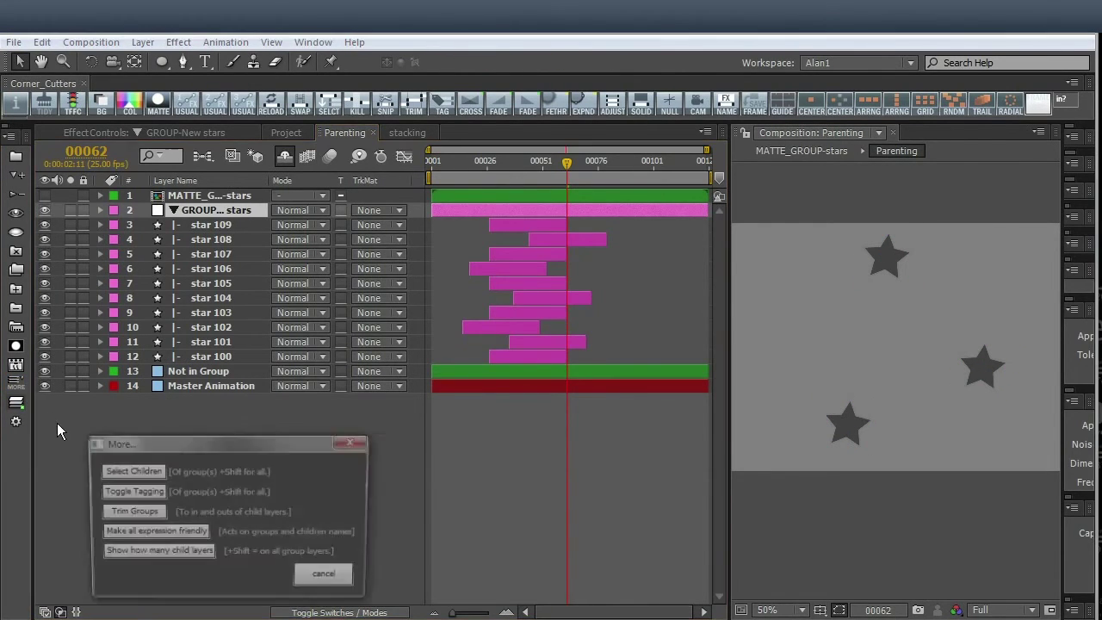
{"action": "left_click", "coordinate": [105, 494]}
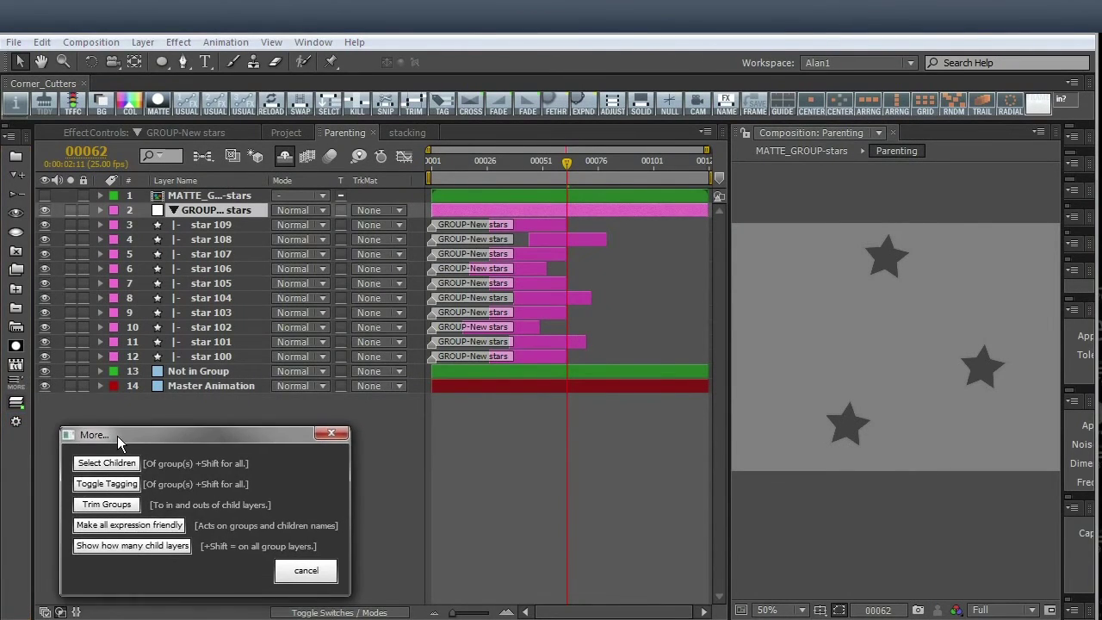
Trim the GROUP-New stars bar to its children's span.
{"action": "left_click", "coordinate": [110, 503]}
{"action": "left_click", "coordinate": [289, 485]}
{"action": "left_click", "coordinate": [231, 210]}
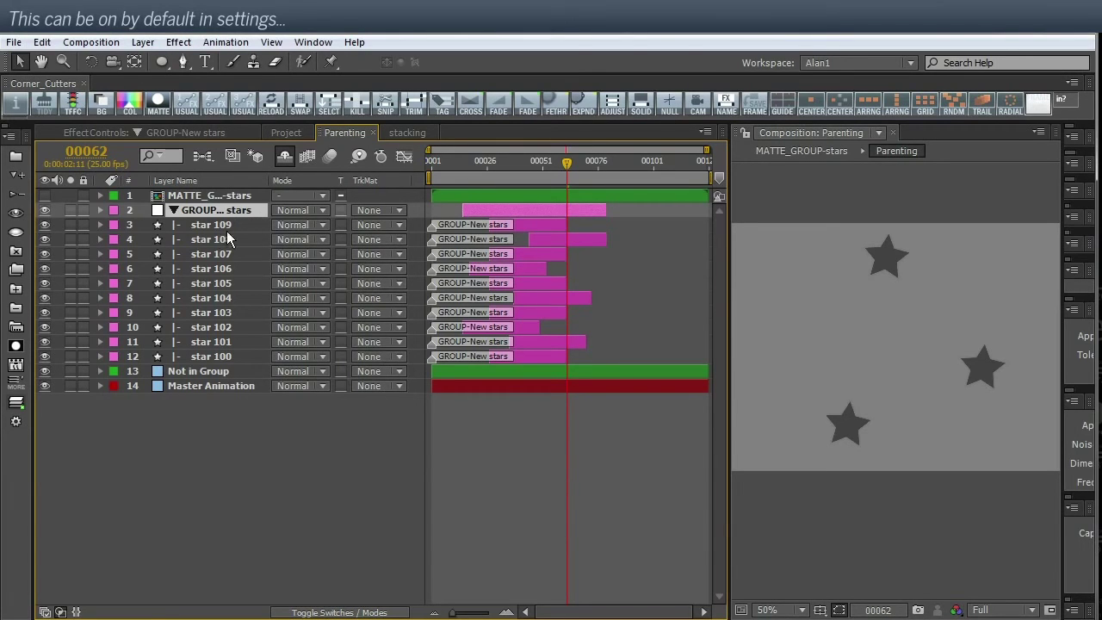
Make all layer names expression friendly and widen the Layer Name column.
{"action": "left_click", "coordinate": [16, 397]}
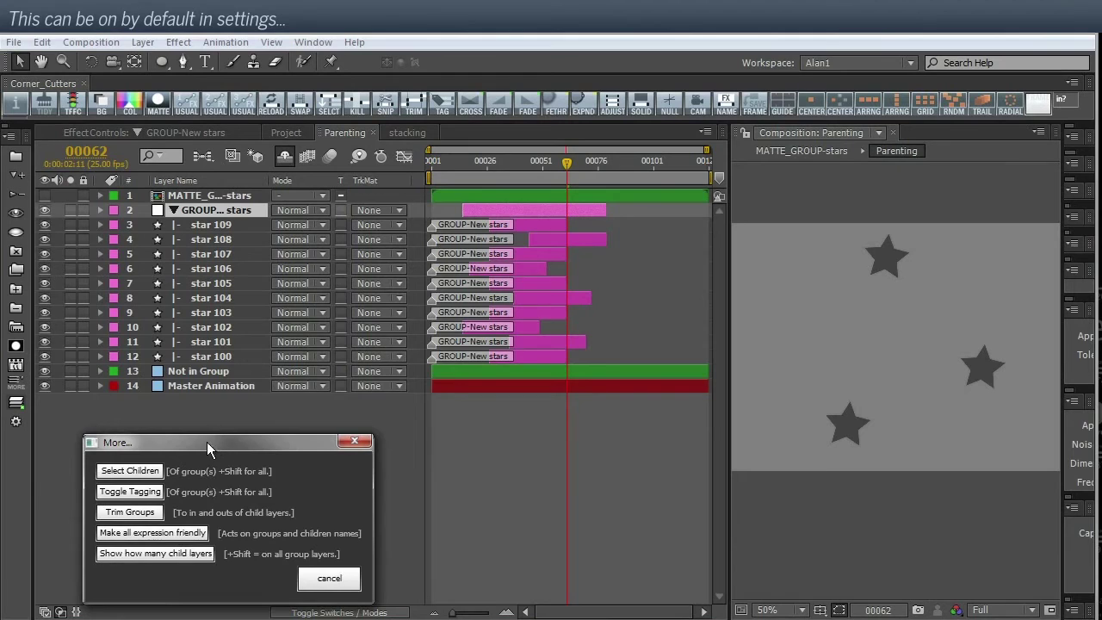
{"action": "left_click_drag", "start_coordinate": [211, 438], "coordinate": [255, 398]}
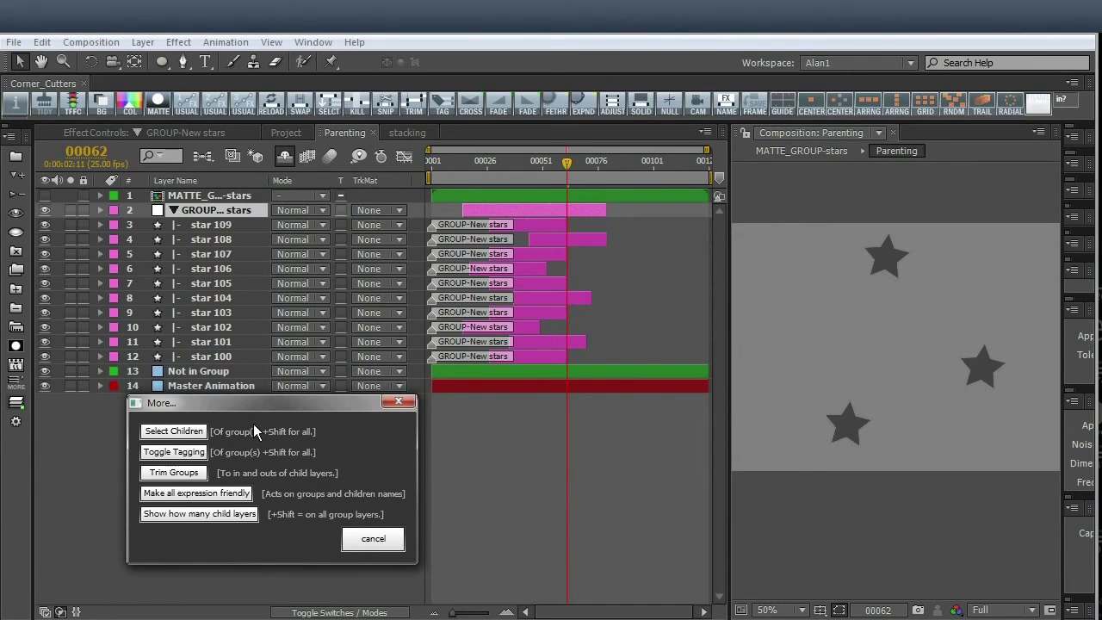
{"action": "left_click", "coordinate": [197, 497]}
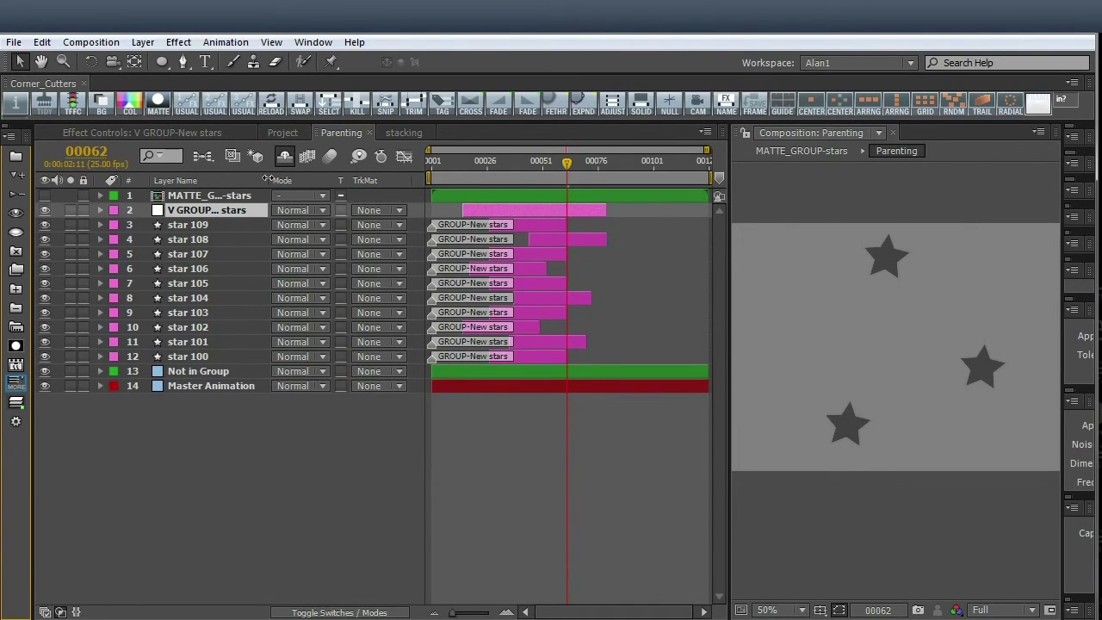
{"action": "left_click_drag", "start_coordinate": [267, 180], "coordinate": [301, 180]}
{"action": "mouse_move", "coordinate": [227, 208]}
{"action": "left_mouse_down"}
{"action": "mouse_move", "coordinate": [222, 196]}
{"action": "mouse_move", "coordinate": [223, 222]}
{"action": "left_mouse_up"}
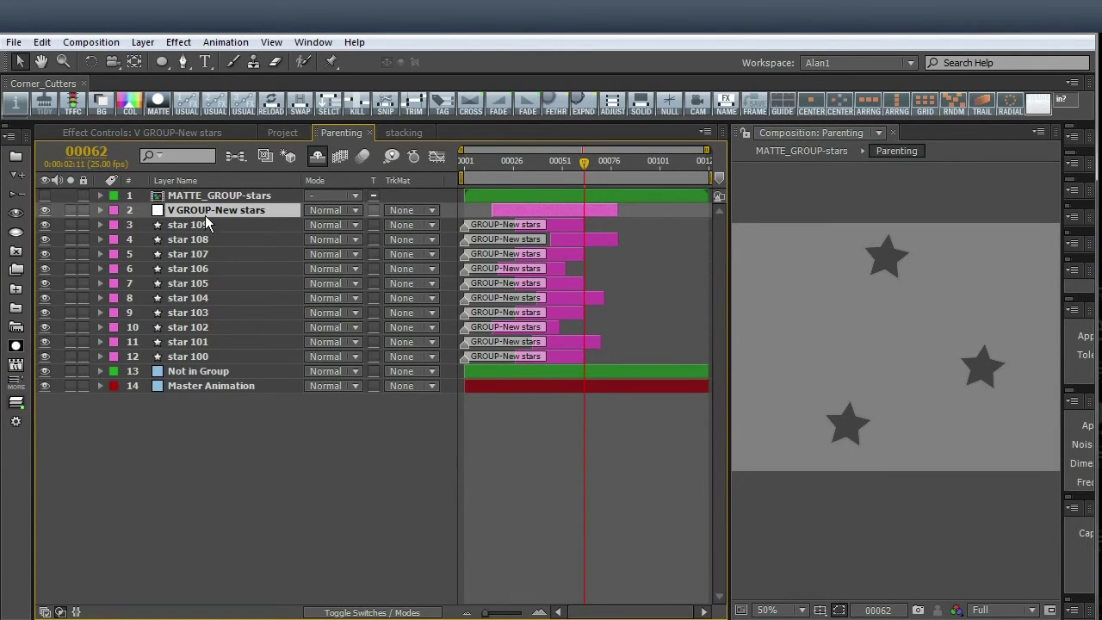
Check how many child layers GROUP-New stars has, then close the group tools unchanged.
{"action": "left_click", "coordinate": [15, 370]}
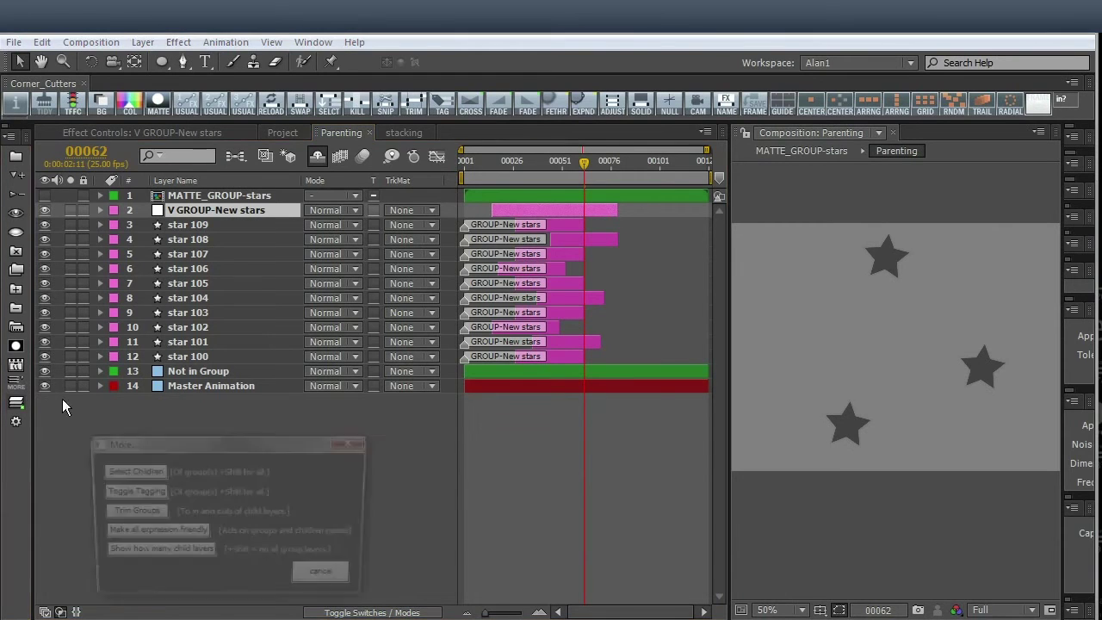
{"action": "left_click_drag", "start_coordinate": [148, 445], "coordinate": [142, 423]}
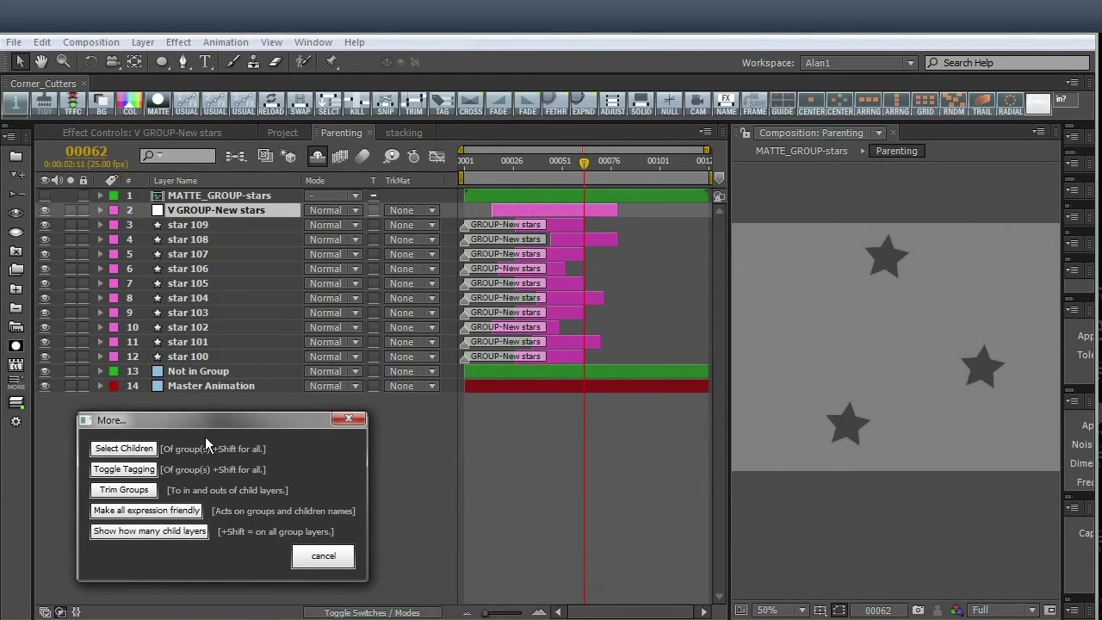
{"action": "left_click", "coordinate": [159, 532]}
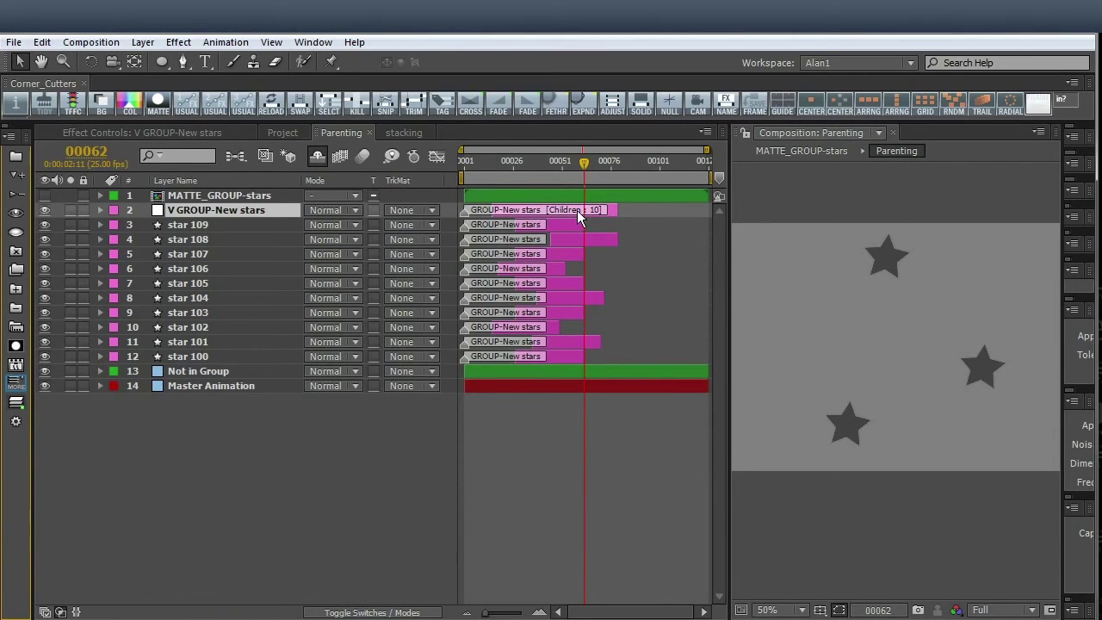
{"action": "left_click", "coordinate": [17, 383]}
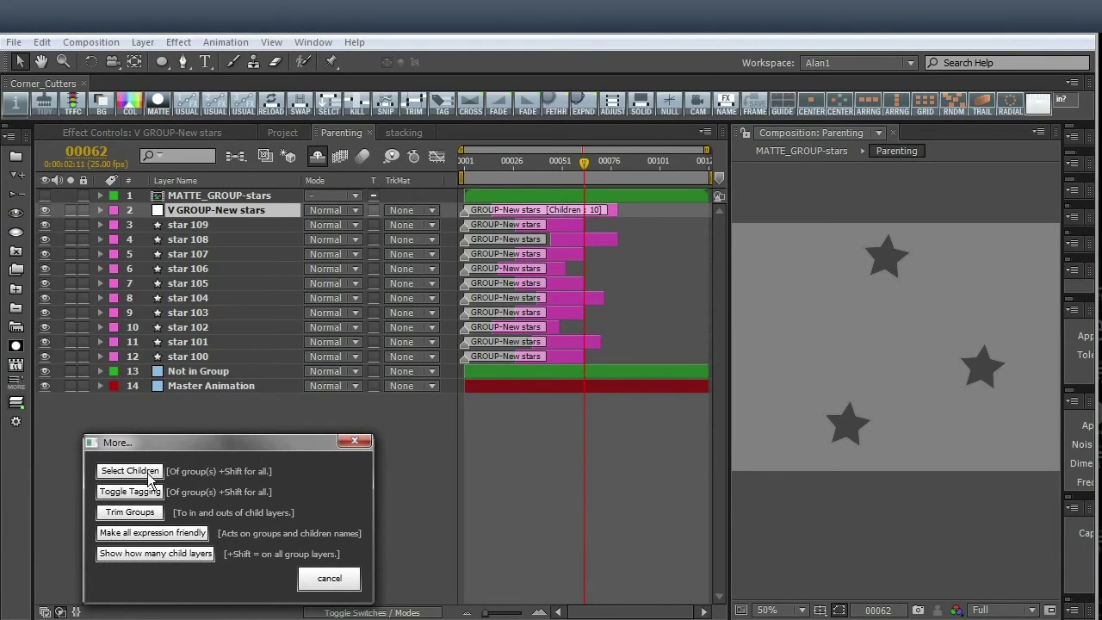
{"action": "left_click", "coordinate": [329, 577]}
{"action": "left_click", "coordinate": [274, 469]}
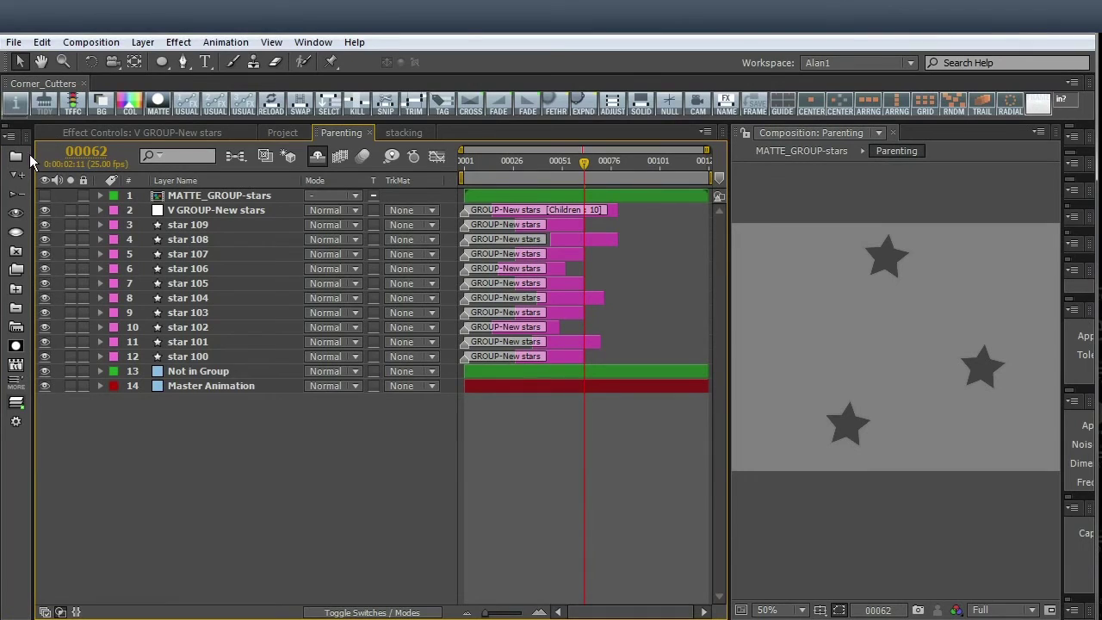
With stars 108–104 selected, save a new top-left default position for the group-name prompt.
{"action": "left_click", "coordinate": [175, 215]}
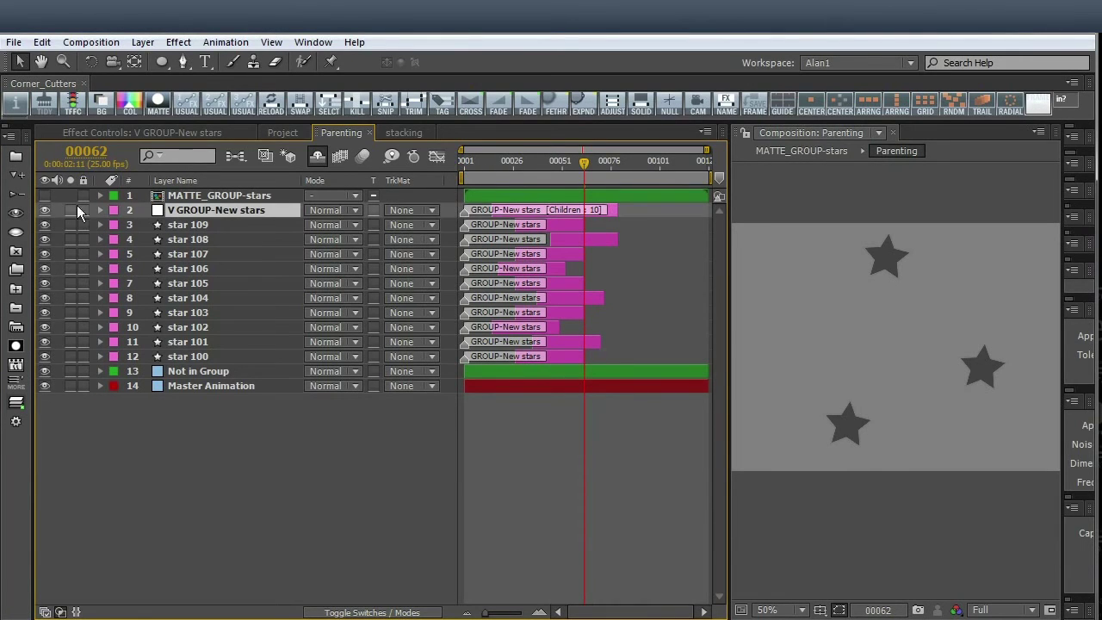
{"action": "left_click", "coordinate": [180, 243]}
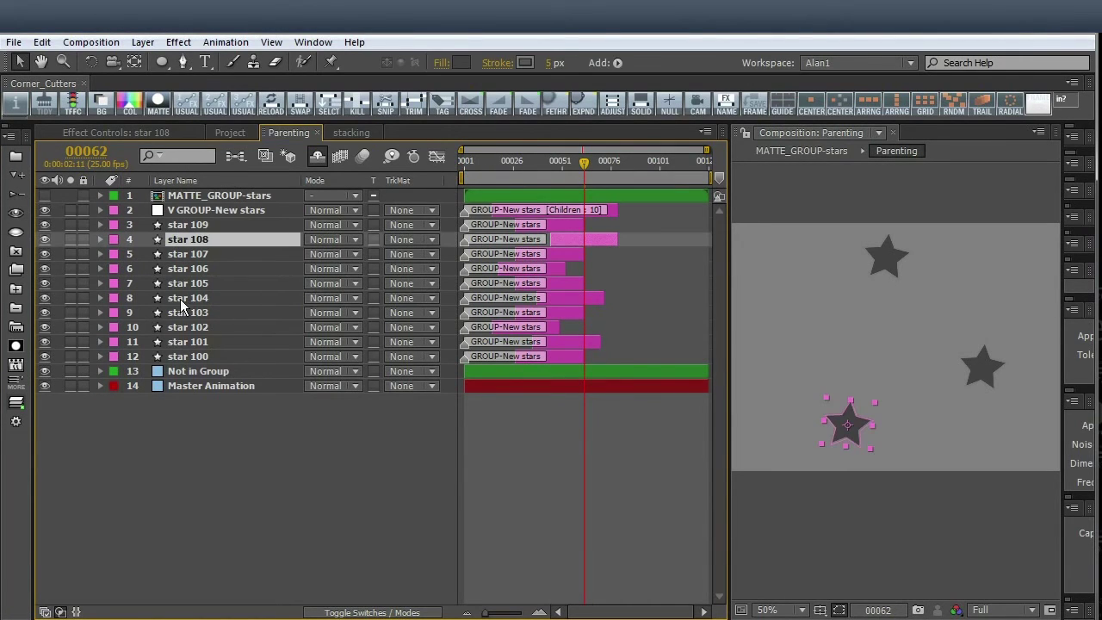
{"action": "left_click", "coordinate": [181, 300], "text": "shift"}
{"action": "left_click", "coordinate": [17, 155]}
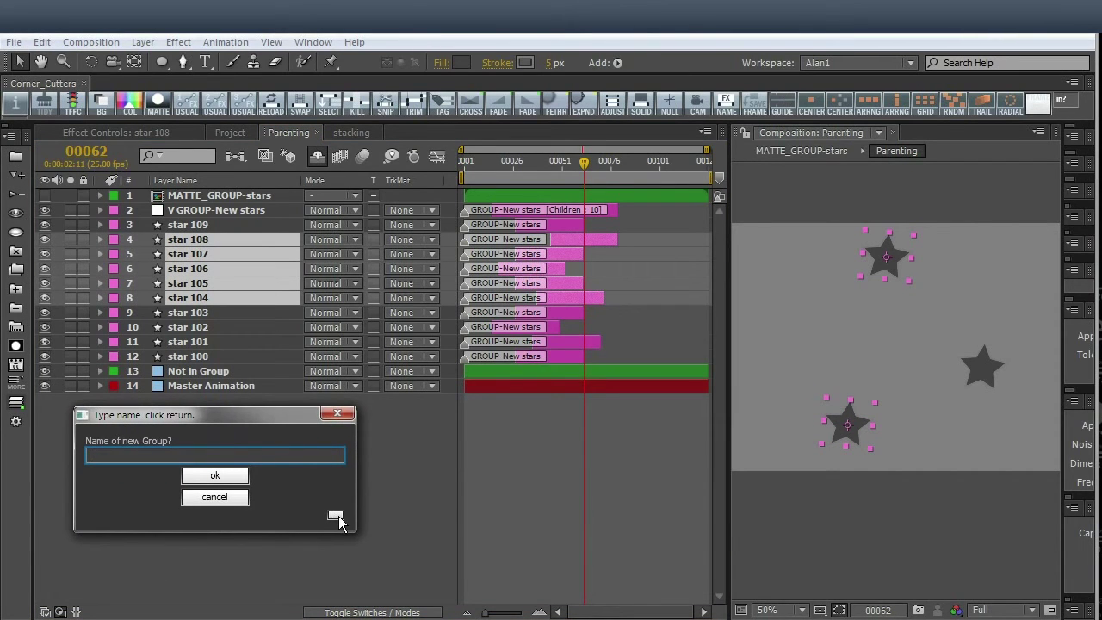
{"action": "left_click", "coordinate": [335, 517]}
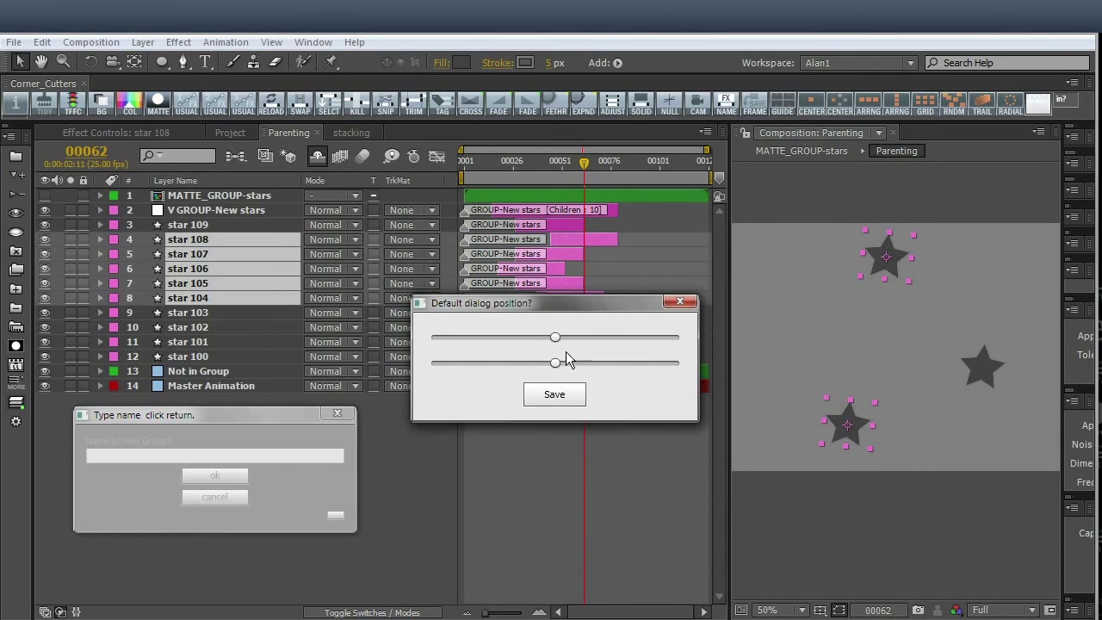
{"action": "left_click_drag", "start_coordinate": [554, 342], "coordinate": [482, 342]}
{"action": "left_click_drag", "start_coordinate": [554, 363], "coordinate": [489, 364]}
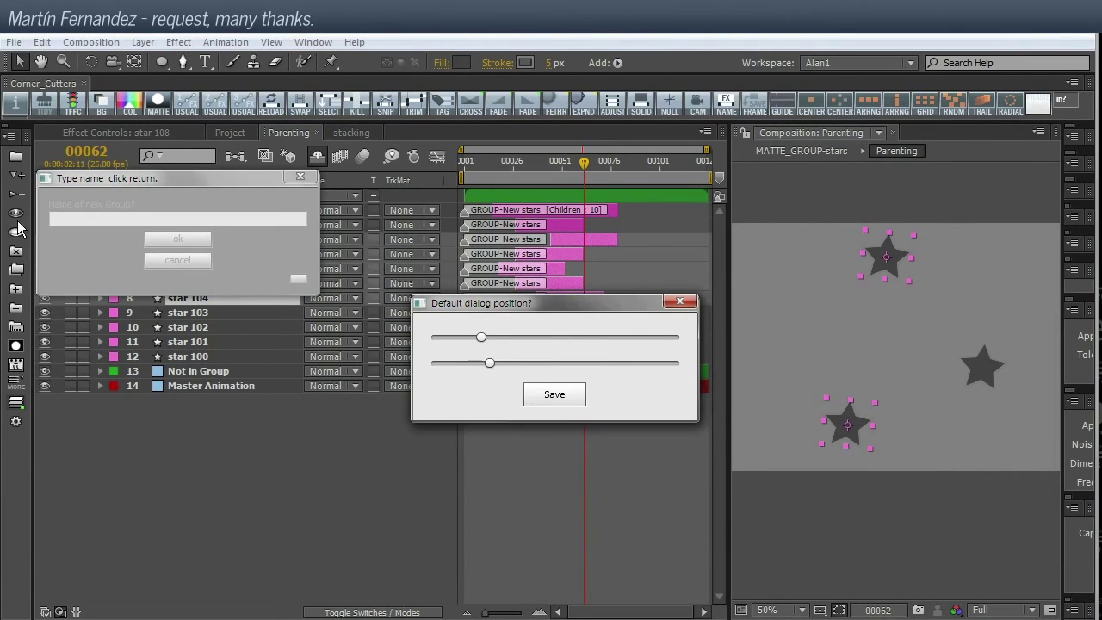
{"action": "left_click", "coordinate": [554, 394]}
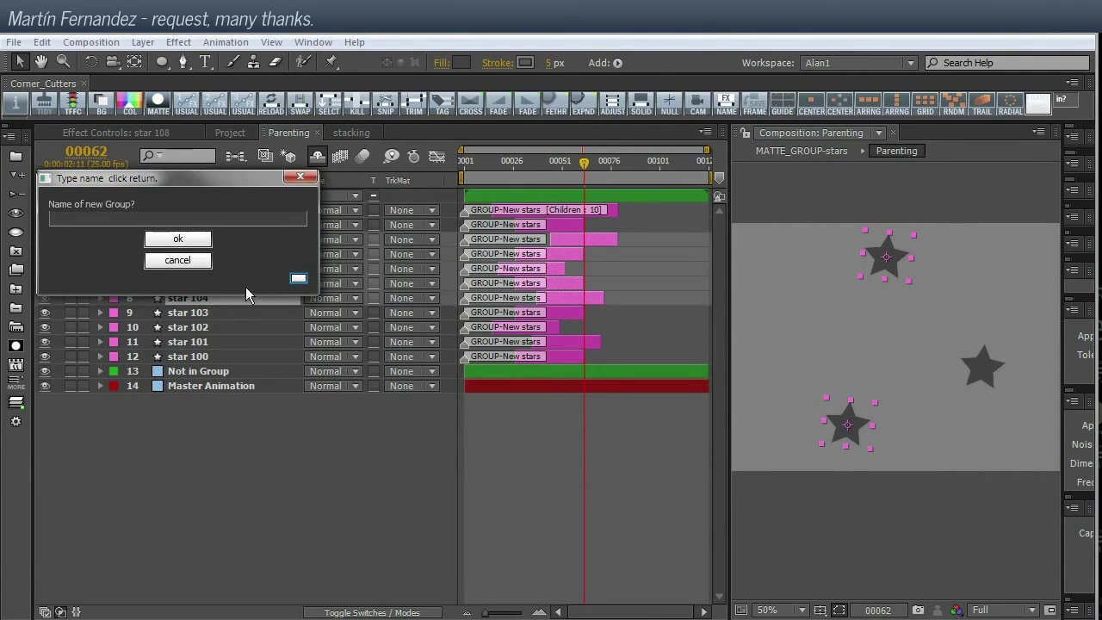
Cancel the name prompt, reopen it, and cancel again without creating a group.
{"action": "left_click", "coordinate": [177, 261]}
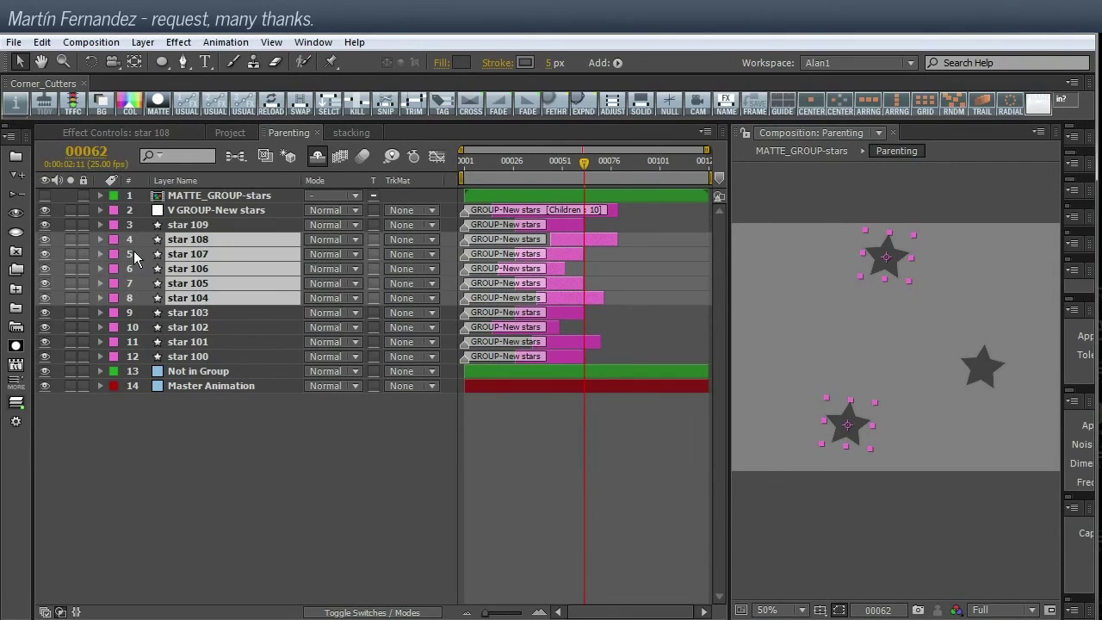
{"action": "left_click", "coordinate": [16, 158]}
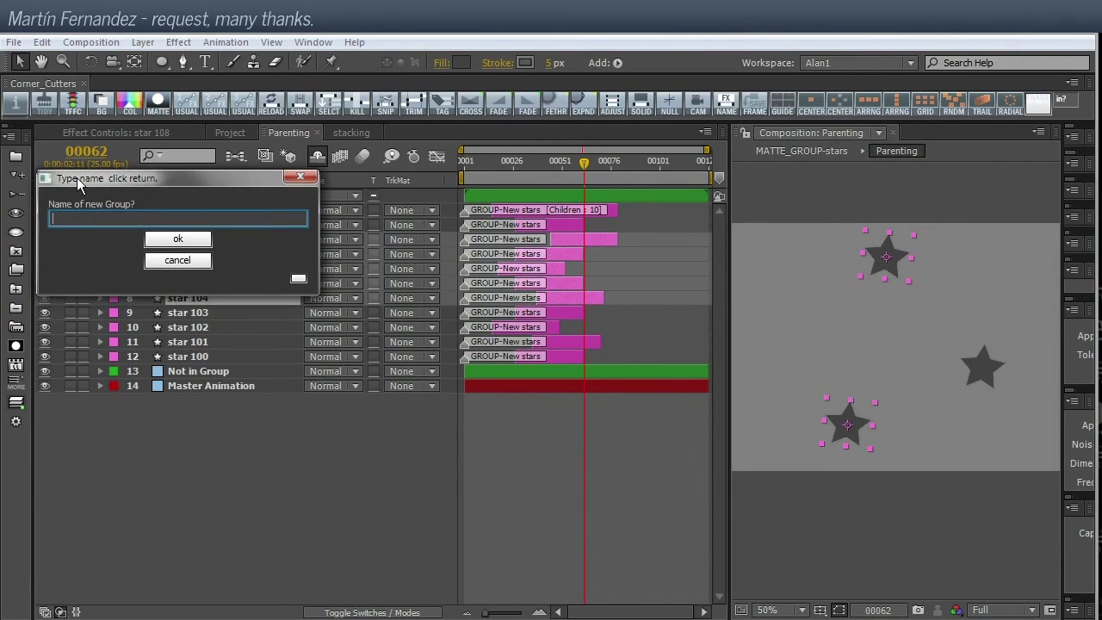
{"action": "left_click_drag", "start_coordinate": [81, 188], "coordinate": [163, 209]}
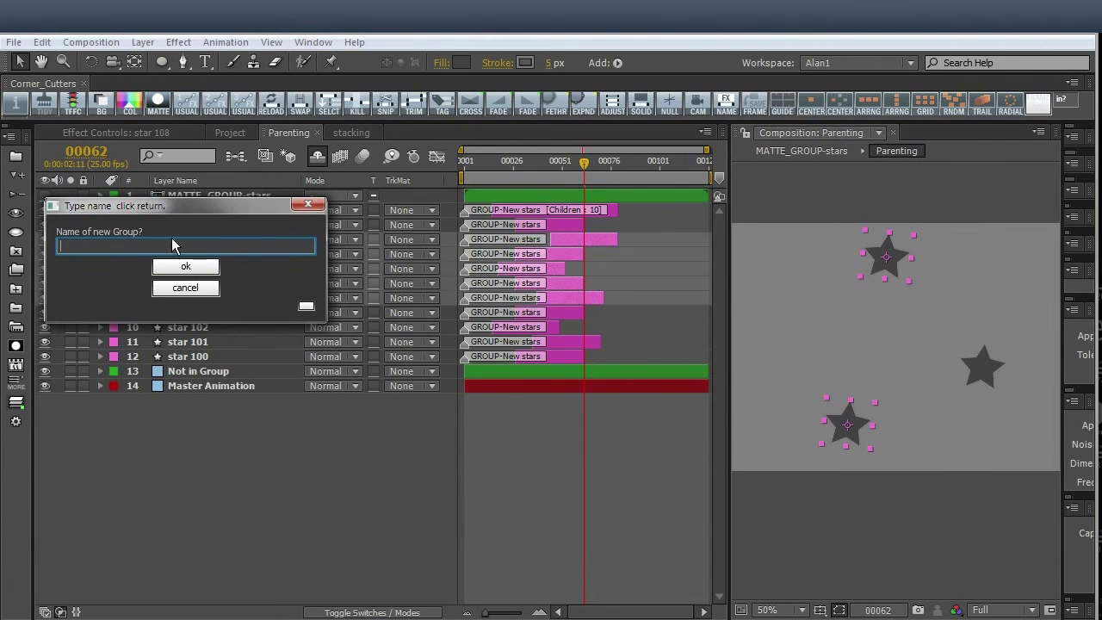
{"action": "left_click", "coordinate": [185, 288]}
{"action": "left_click", "coordinate": [148, 456]}
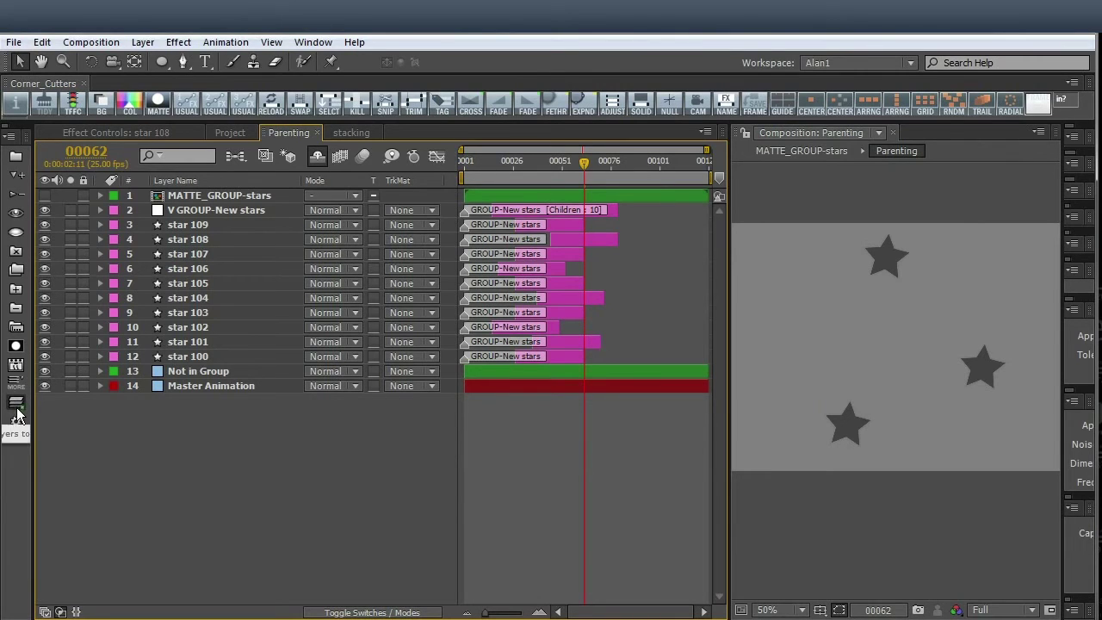
{"action": "key", "text": "shift"}
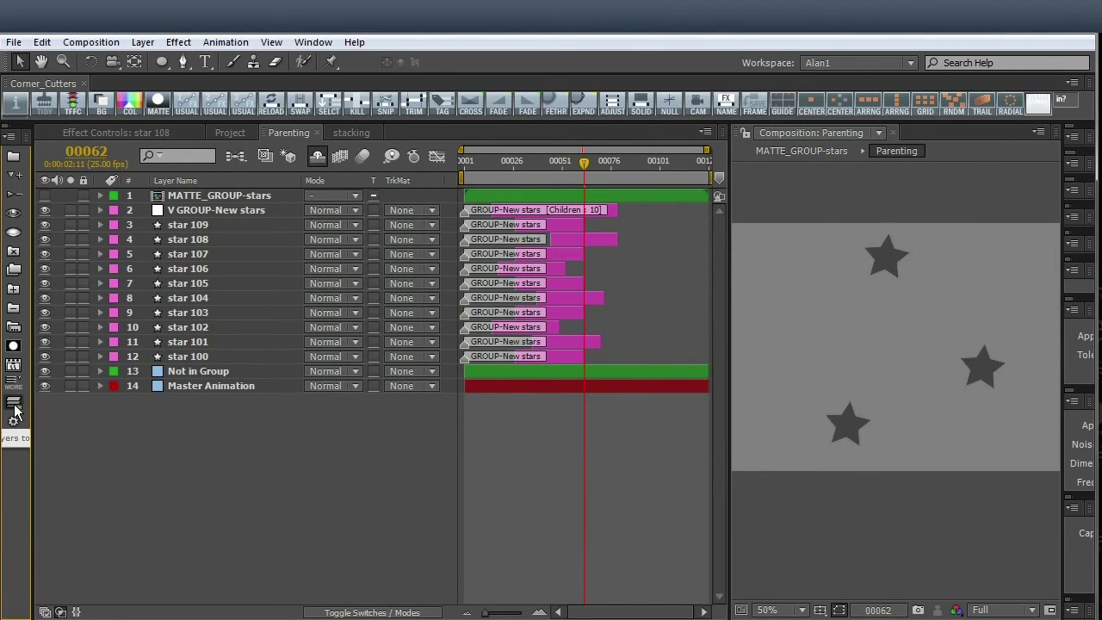
{"action": "key", "text": "shift"}
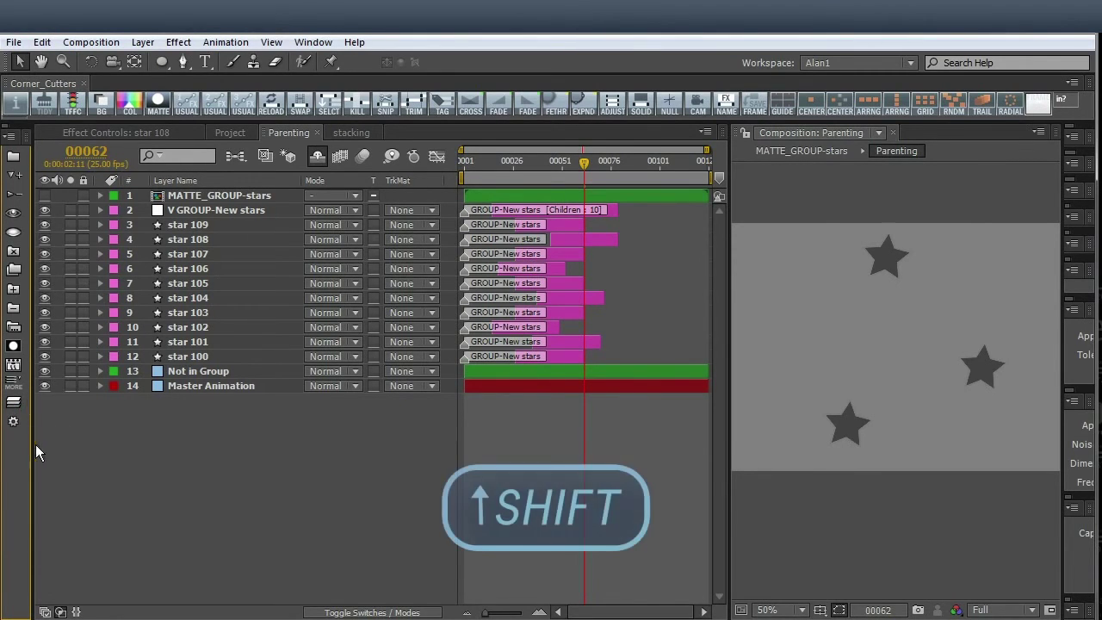
In the stacking comp, collapse both groups and move Between between GROUP-Second and GROUP-First.
{"action": "left_click", "coordinate": [351, 133]}
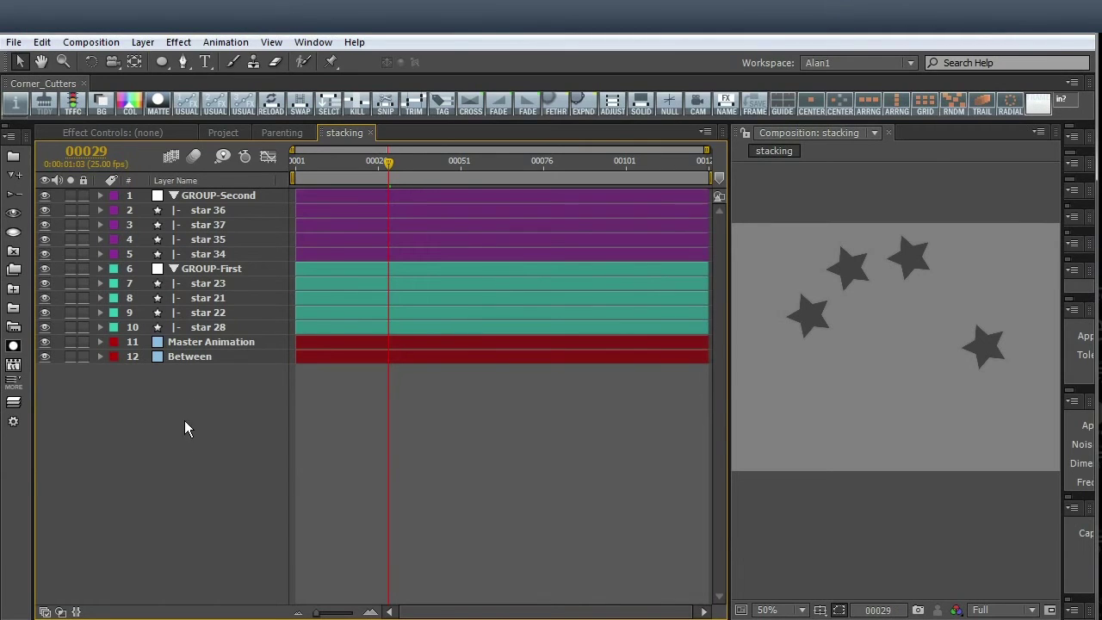
{"action": "left_click", "coordinate": [182, 356]}
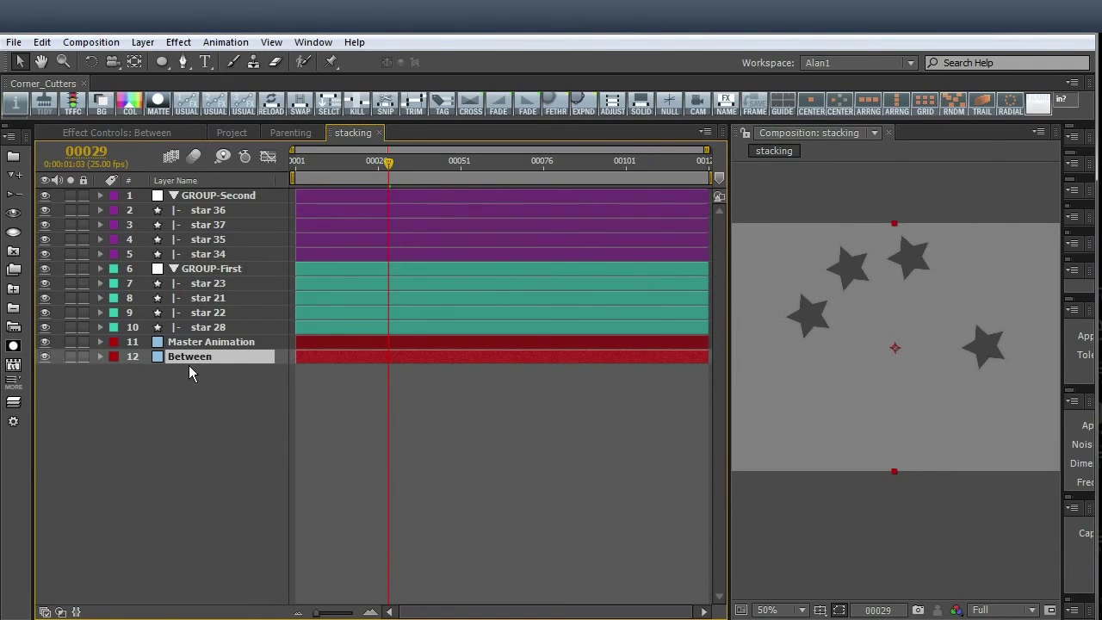
{"action": "left_click", "coordinate": [21, 198]}
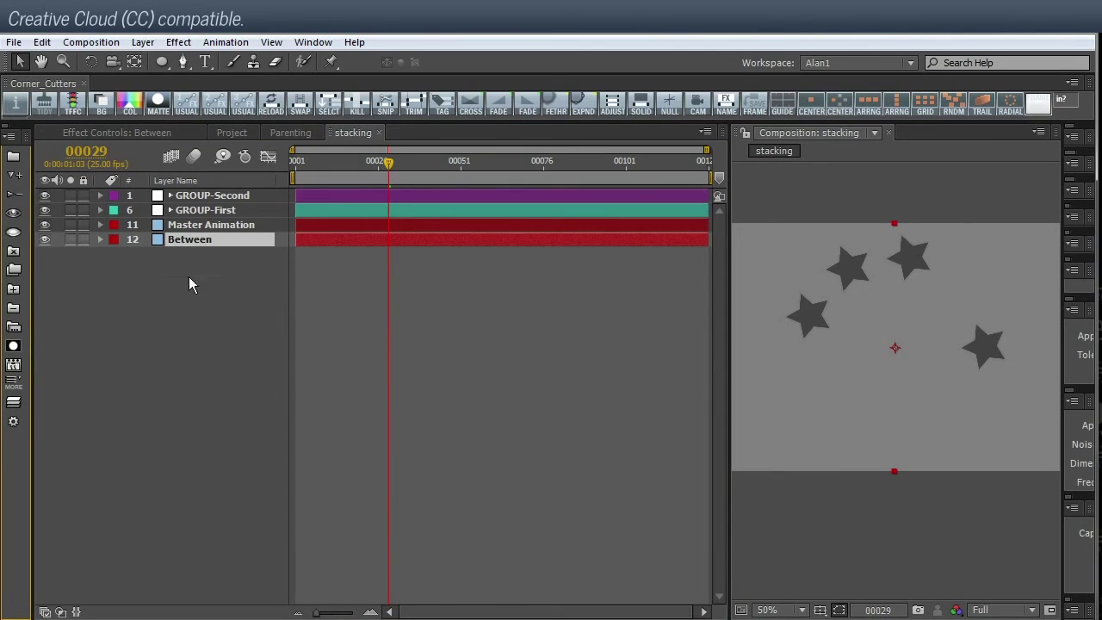
{"action": "left_click", "coordinate": [186, 249]}
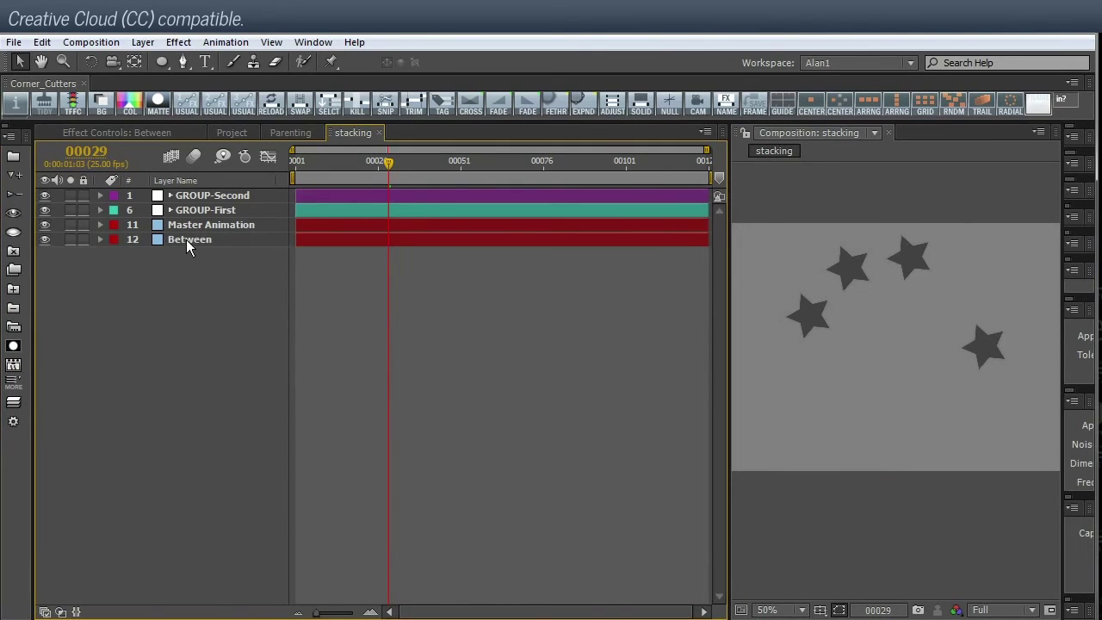
{"action": "left_click_drag", "start_coordinate": [185, 240], "coordinate": [192, 211]}
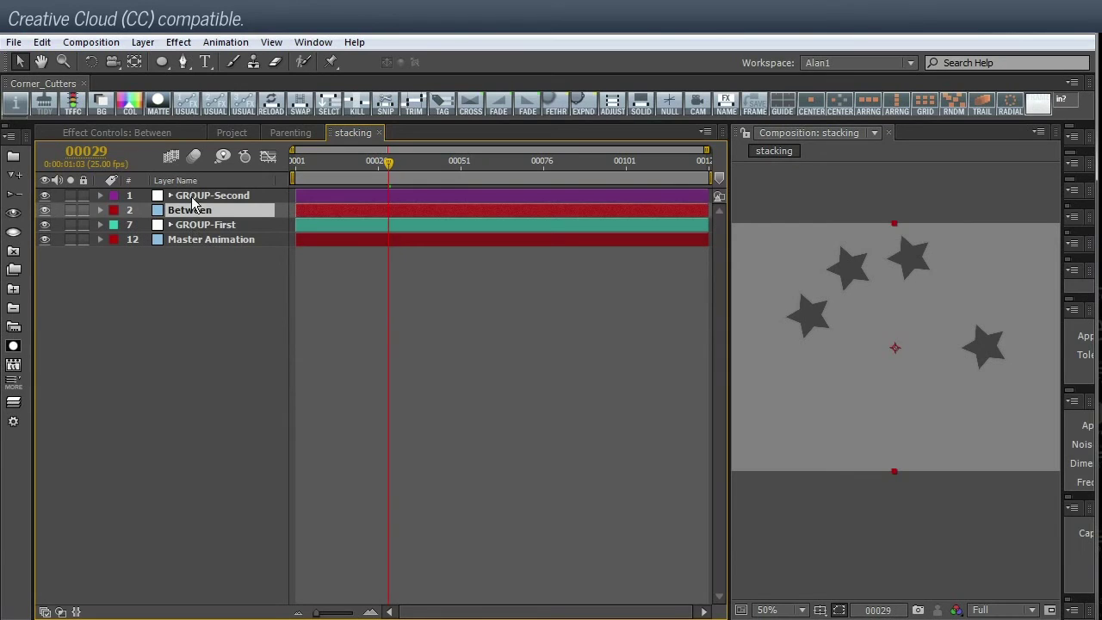
Expand both groups and run auto-stacking to sort the layers back into their groups.
{"action": "left_click", "coordinate": [192, 198]}
{"action": "left_click", "coordinate": [192, 228], "text": "shift"}
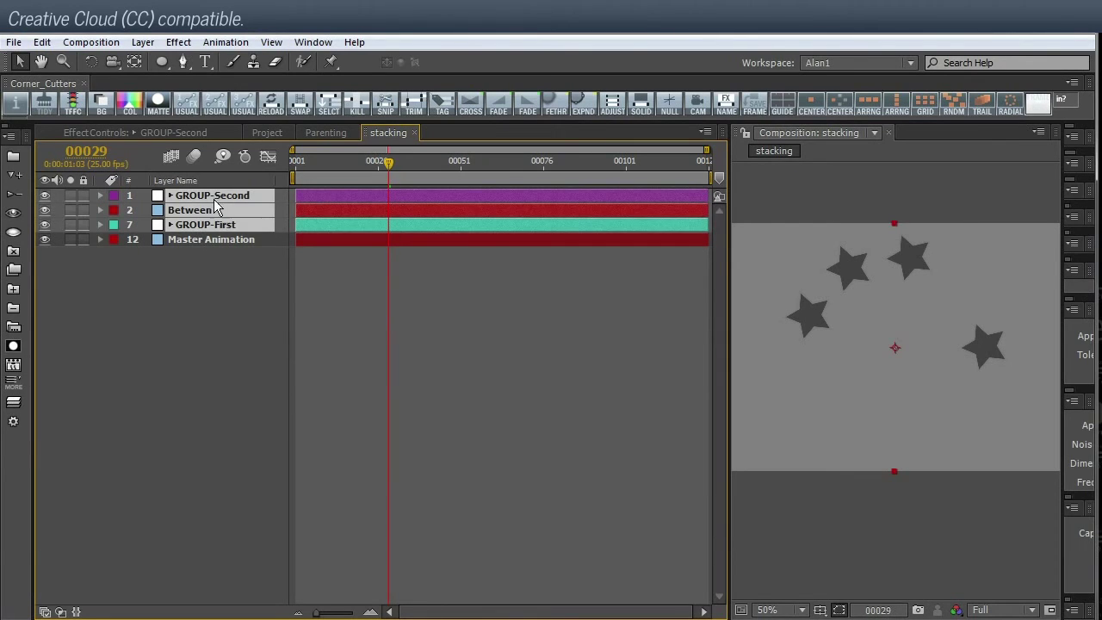
{"action": "left_click", "coordinate": [189, 315]}
{"action": "left_click", "coordinate": [188, 215]}
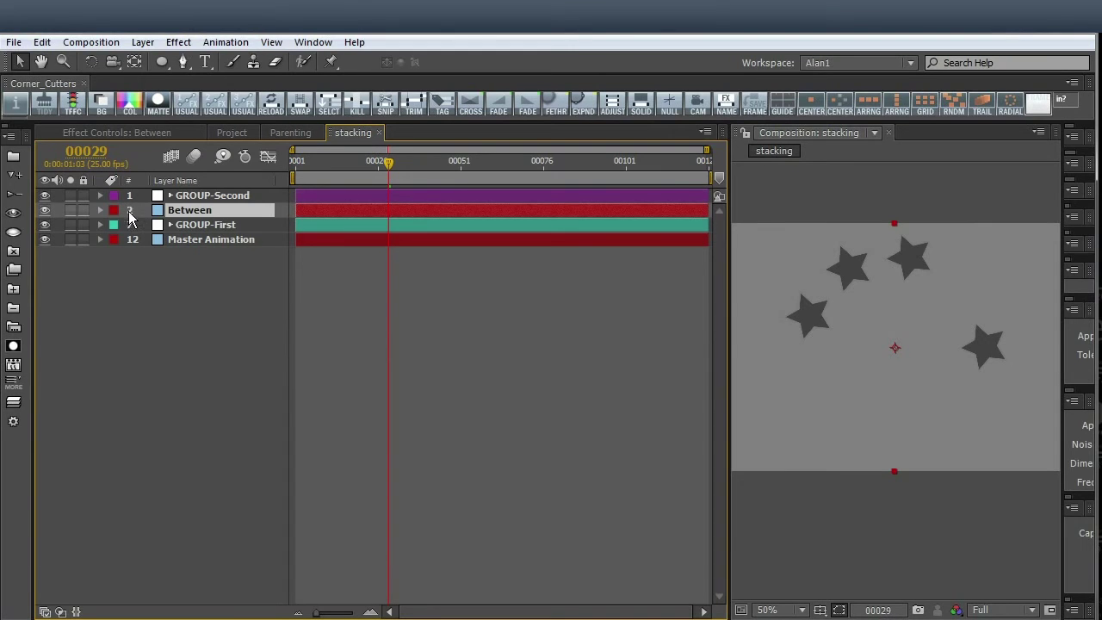
{"action": "left_click", "coordinate": [14, 194]}
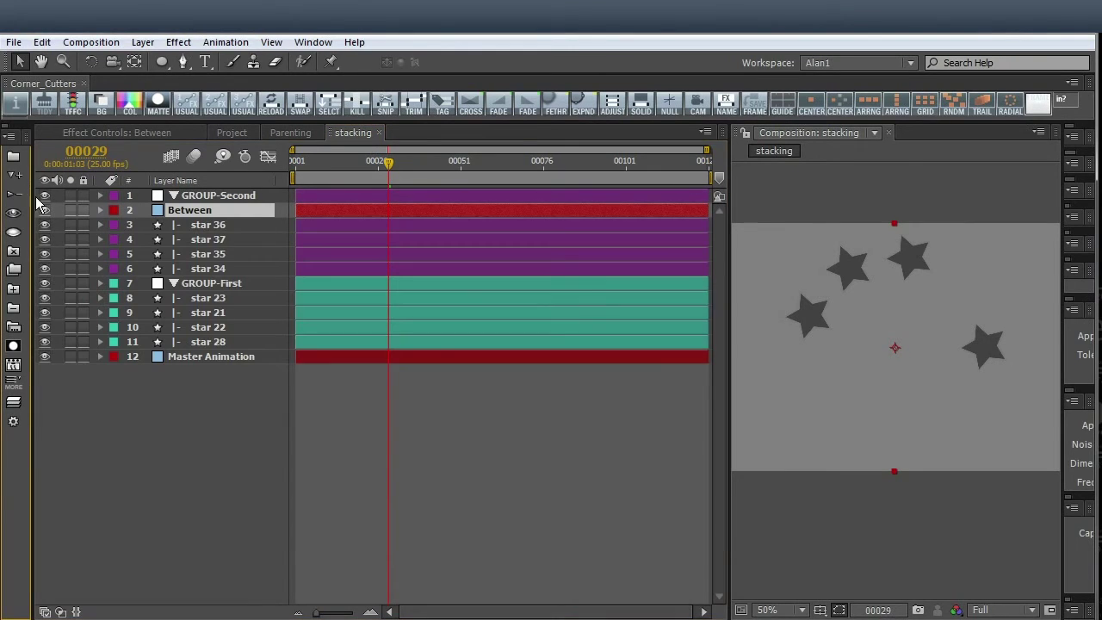
{"action": "left_click", "coordinate": [220, 197]}
{"action": "left_click", "coordinate": [203, 213]}
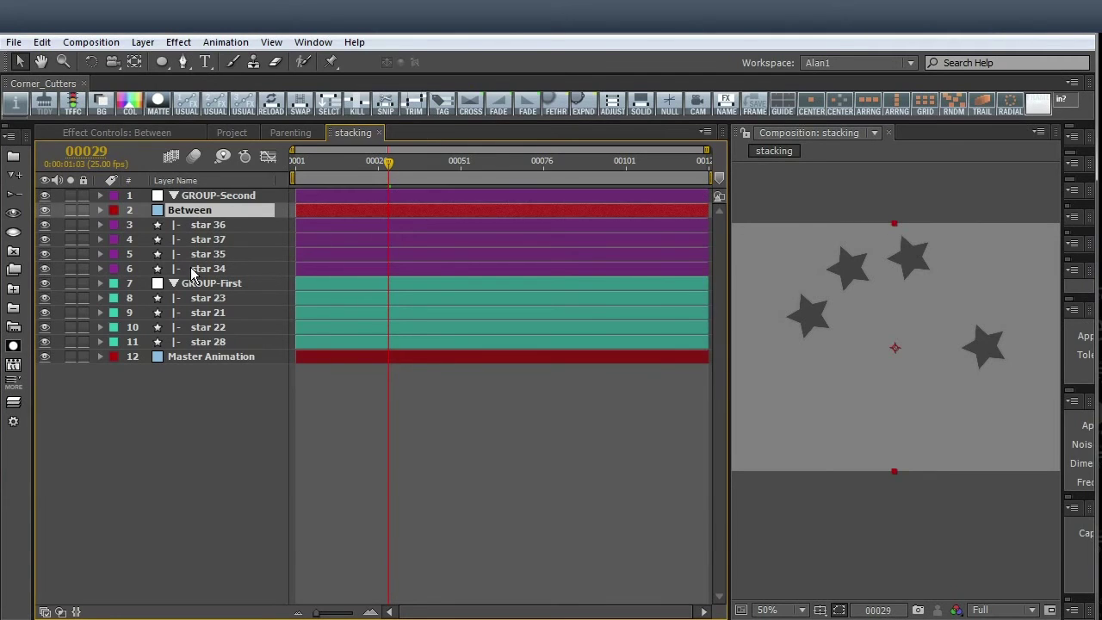
{"action": "left_click", "coordinate": [72, 395]}
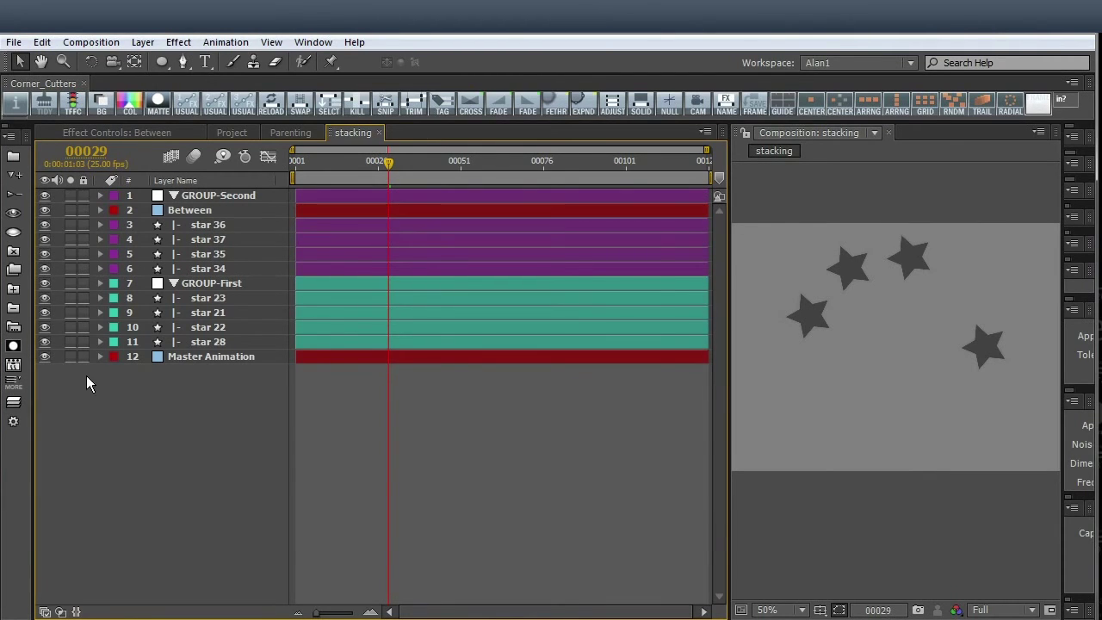
{"action": "left_click", "coordinate": [14, 408]}
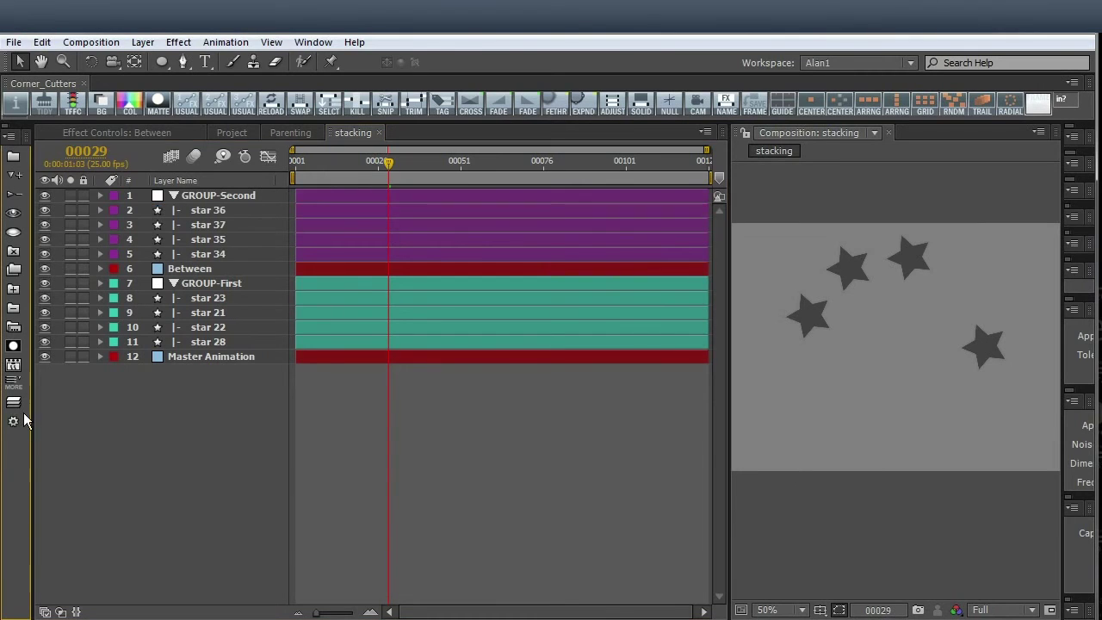
Select Between, GROUP-Second, GROUP-First, star 22 and star 23 to check the stacking order.
{"action": "left_click", "coordinate": [191, 273]}
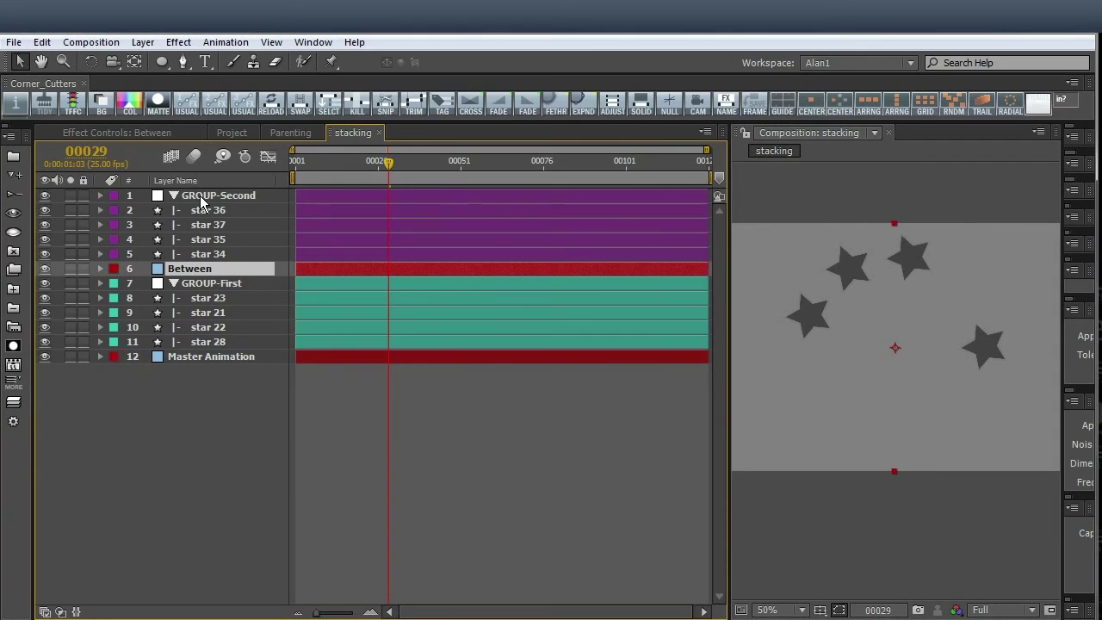
{"action": "left_click", "coordinate": [201, 198]}
{"action": "left_click", "coordinate": [202, 284]}
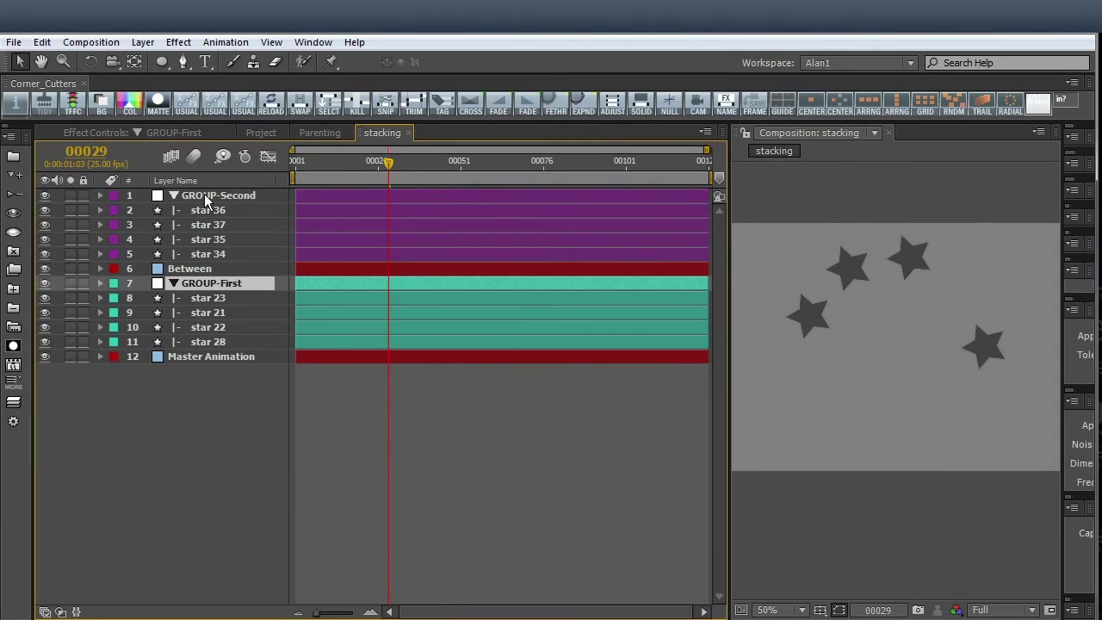
{"action": "left_click", "coordinate": [206, 200]}
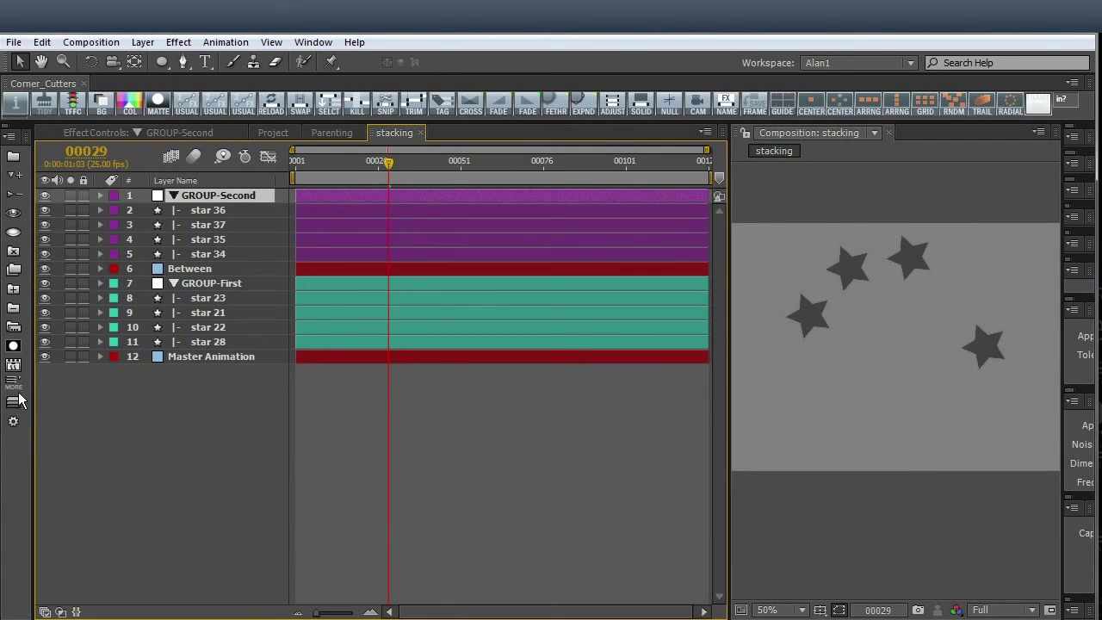
{"action": "left_click", "coordinate": [205, 329]}
{"action": "left_click", "coordinate": [208, 298]}
{"action": "left_click", "coordinate": [214, 284]}
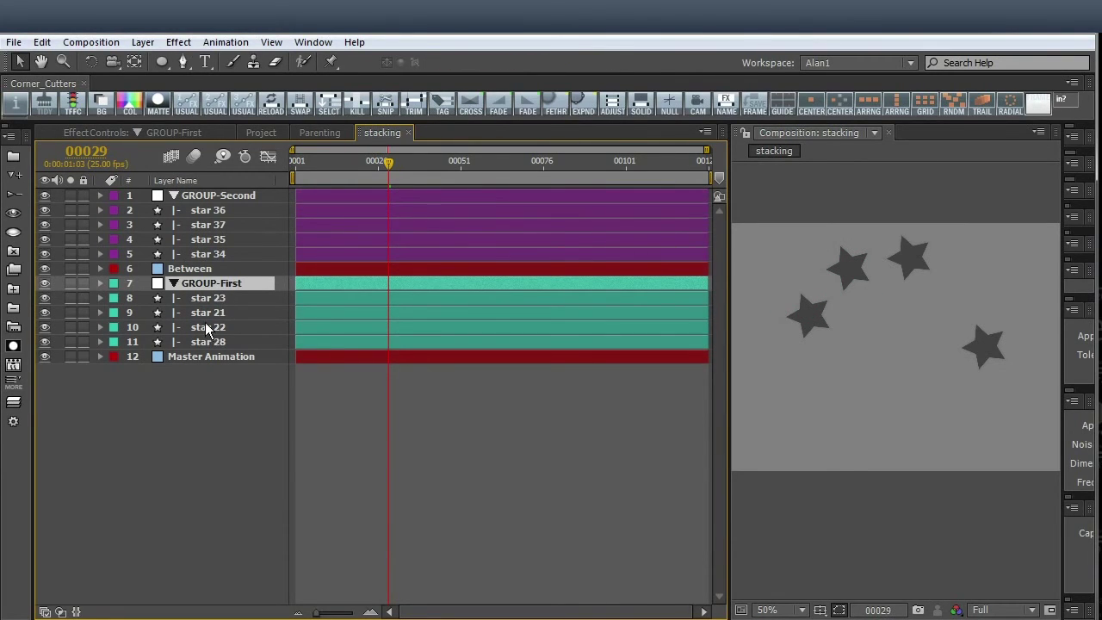
{"action": "left_click", "coordinate": [207, 329]}
Scramble stars 22, 28, 37 and 23 out of group order, then re-sort with auto-stacking.
{"action": "key", "text": "ctrl+shift+bracketleft"}
{"action": "left_click_drag", "start_coordinate": [207, 327], "coordinate": [205, 277]}
{"action": "left_click", "coordinate": [206, 224]}
{"action": "key", "text": "ctrl+shift+bracketright"}
{"action": "left_click_drag", "start_coordinate": [207, 226], "coordinate": [206, 261]}
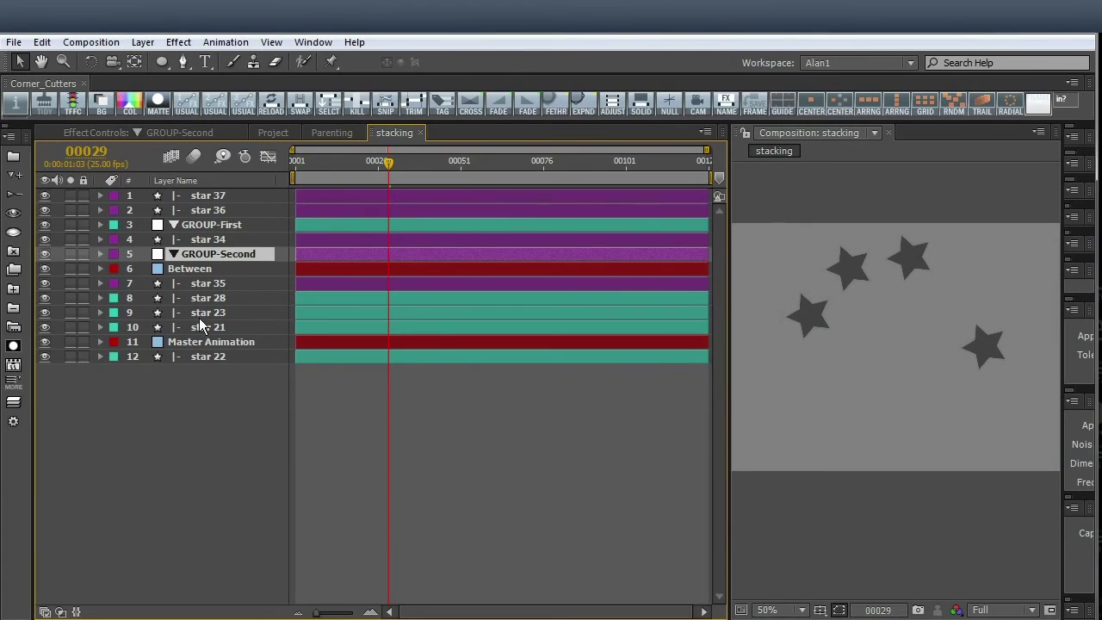
{"action": "left_click_drag", "start_coordinate": [203, 312], "coordinate": [207, 257]}
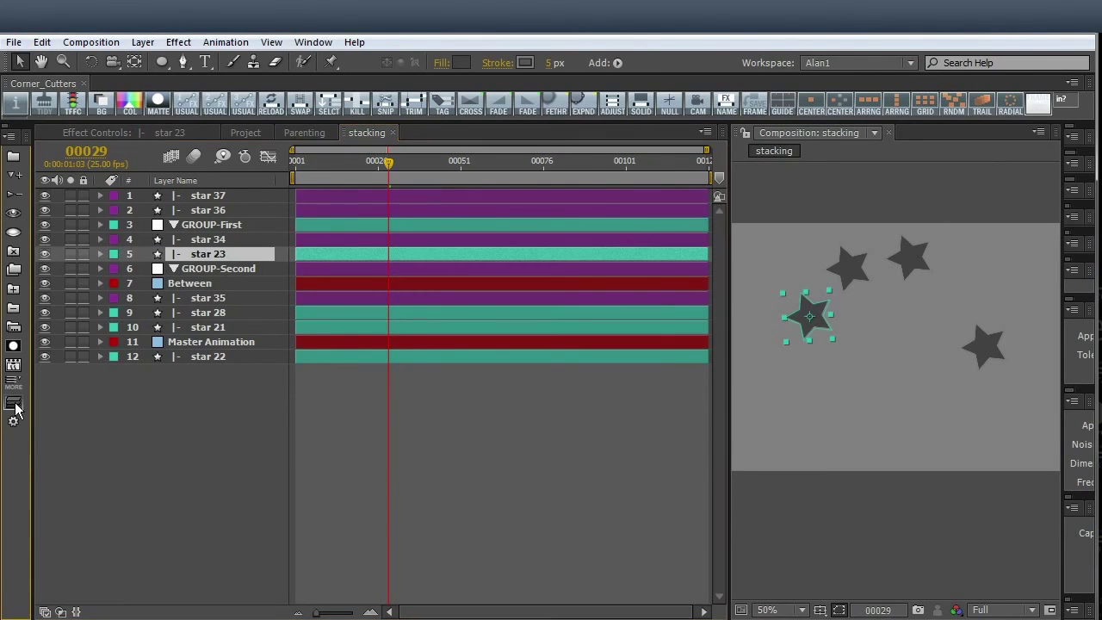
{"action": "left_click", "coordinate": [103, 405]}
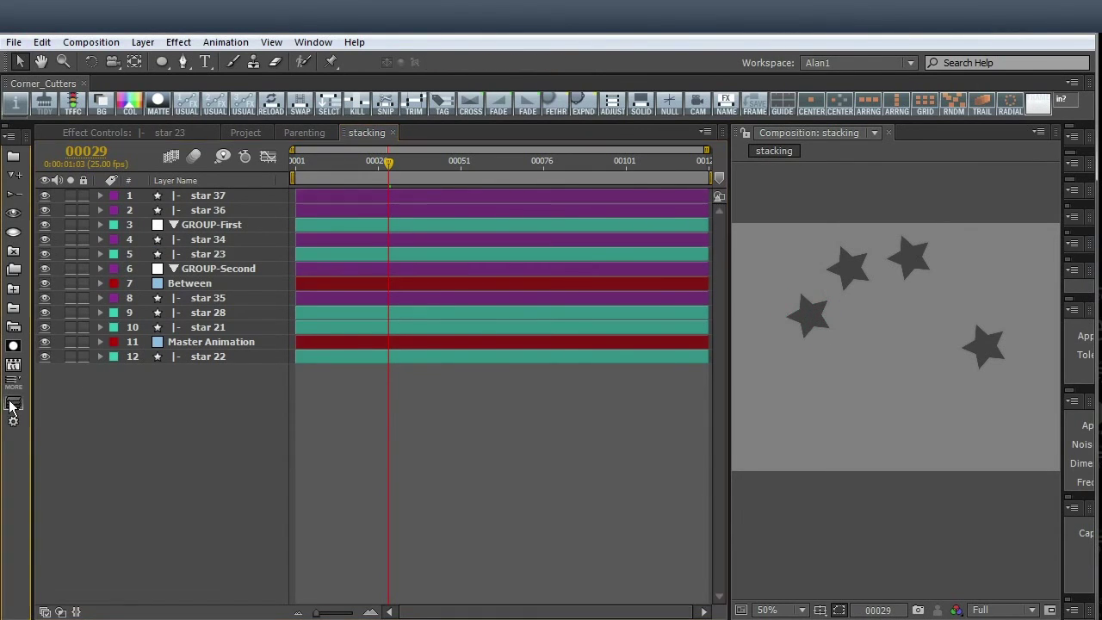
{"action": "left_click", "coordinate": [13, 403]}
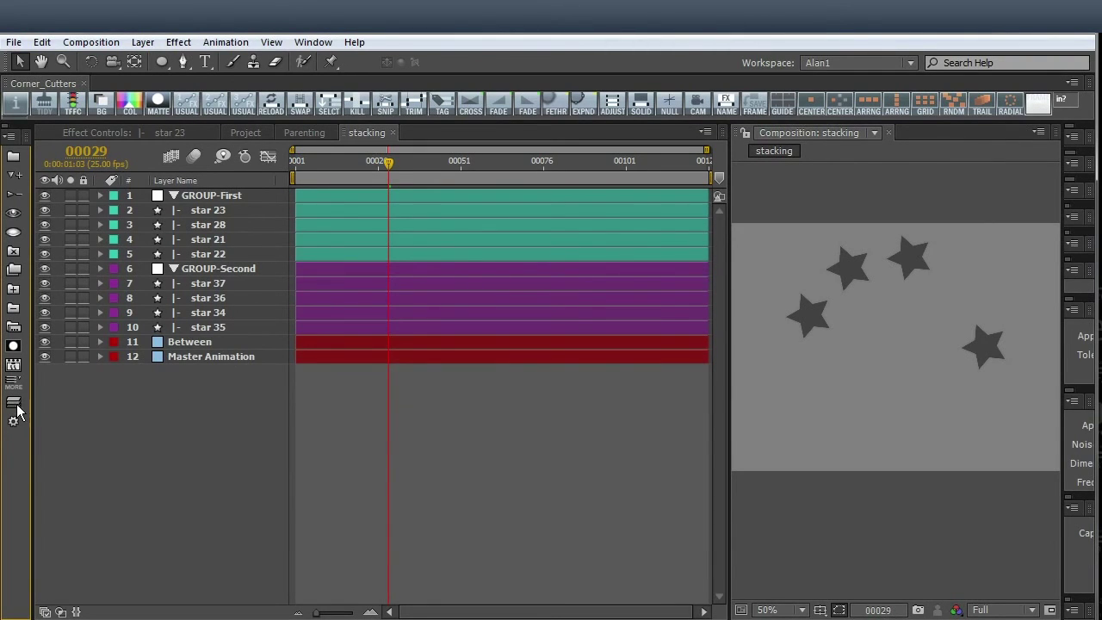
Create a new solid layer and duplicate it several times.
{"action": "key", "text": "shift"}
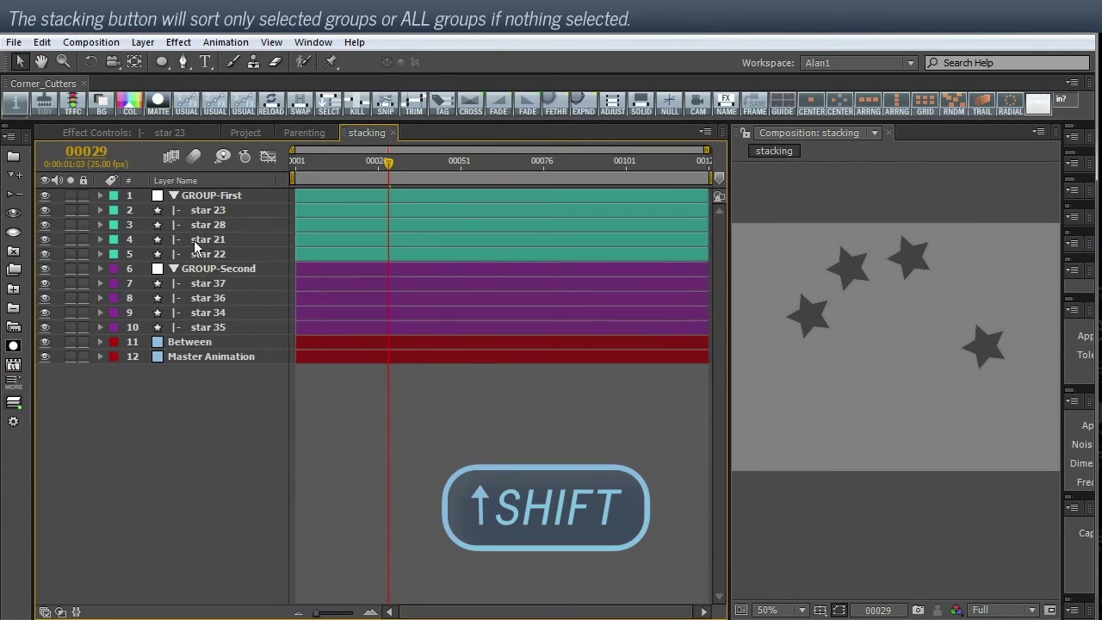
{"action": "key", "text": "ctrl+y"}
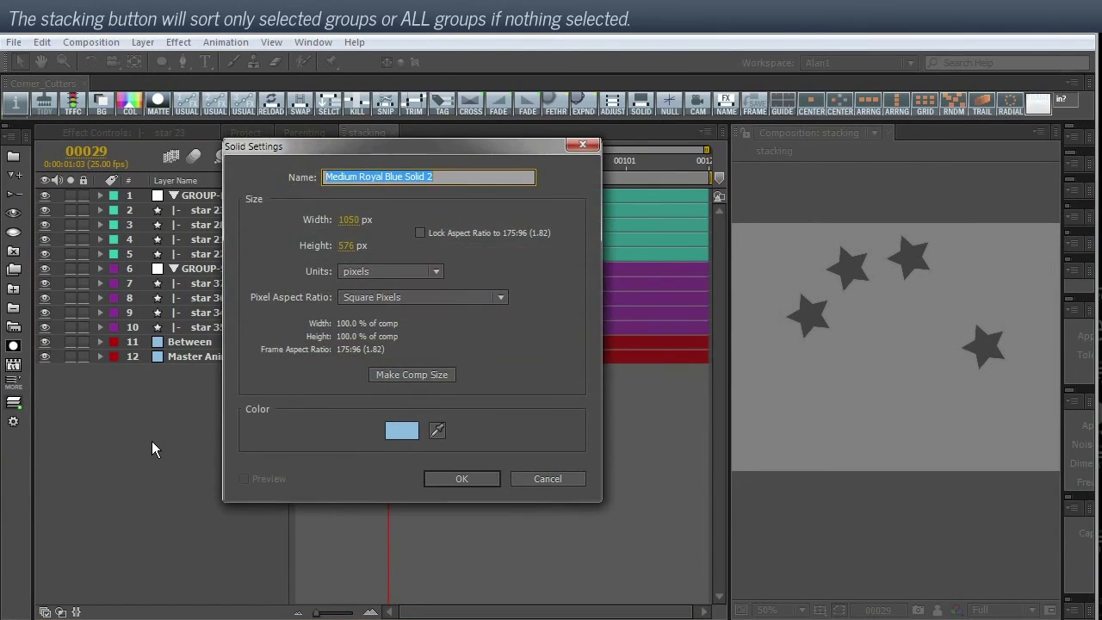
{"action": "key", "text": "Return"}
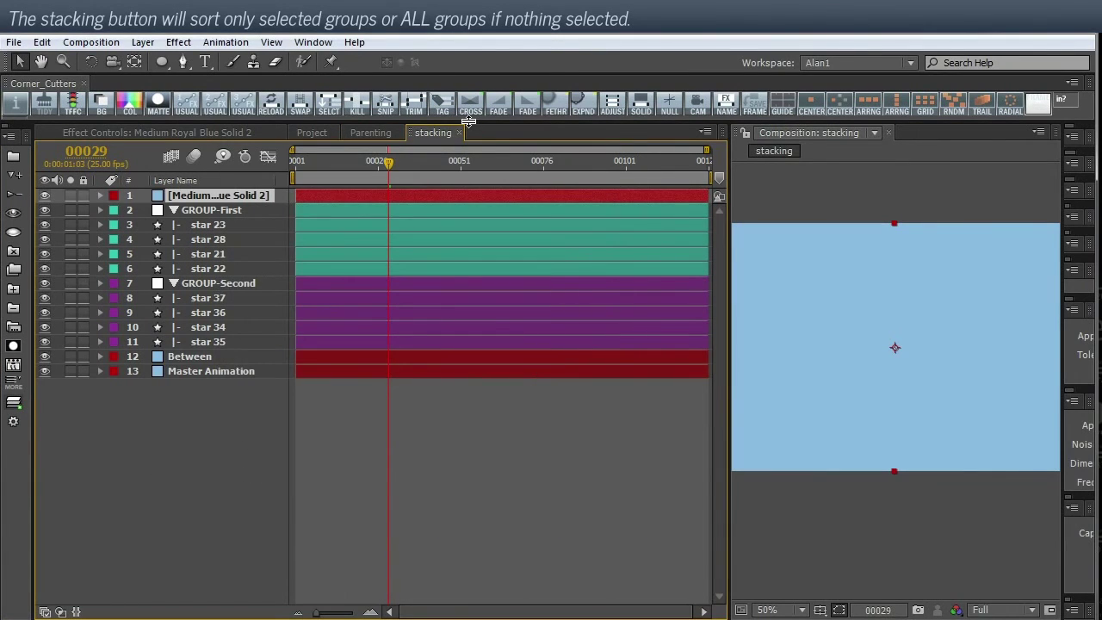
{"action": "key", "text": "ctrl+d"}
{"action": "key", "text": "ctrl+d"}
{"action": "key", "text": "ctrl+d"}
{"action": "key", "text": "ctrl+d"}
{"action": "key", "text": "ctrl+d"}
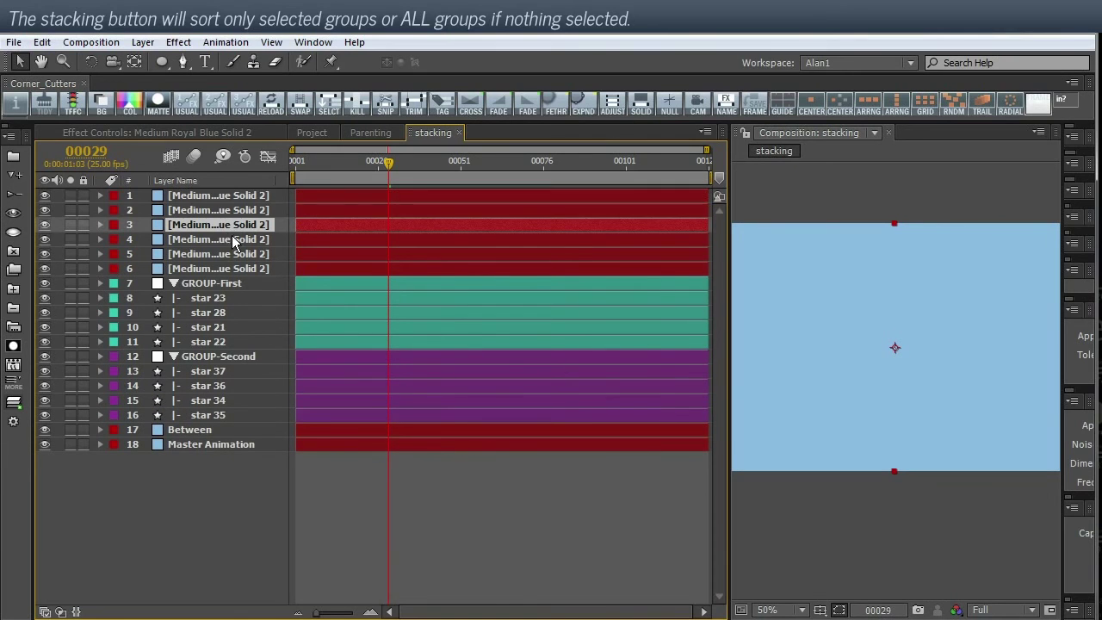
Move three blue solids down into GROUP-First, one below star 23.
{"action": "left_click", "coordinate": [230, 196], "text": "shift"}
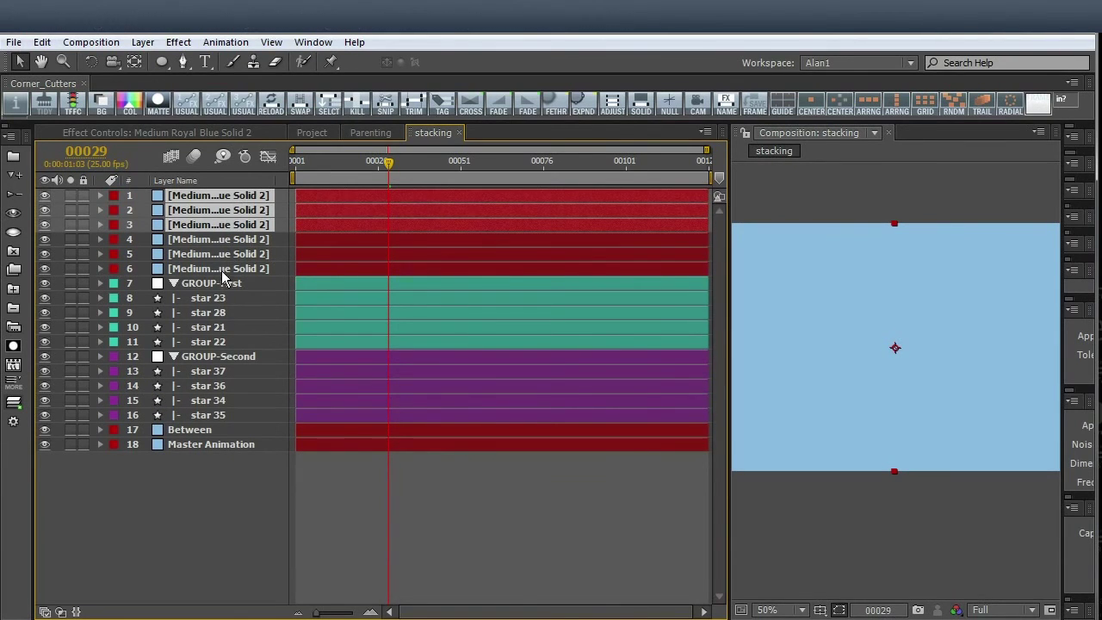
{"action": "left_click_drag", "start_coordinate": [222, 276], "coordinate": [253, 355]}
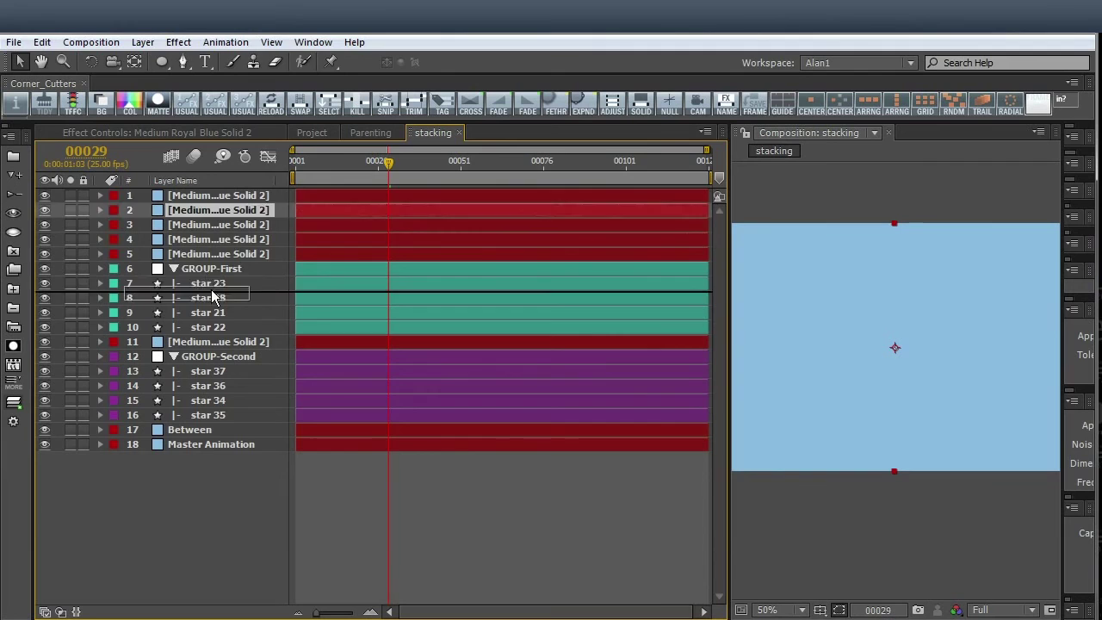
{"action": "left_click_drag", "start_coordinate": [241, 255], "coordinate": [223, 305]}
{"action": "left_click_drag", "start_coordinate": [225, 239], "coordinate": [208, 336]}
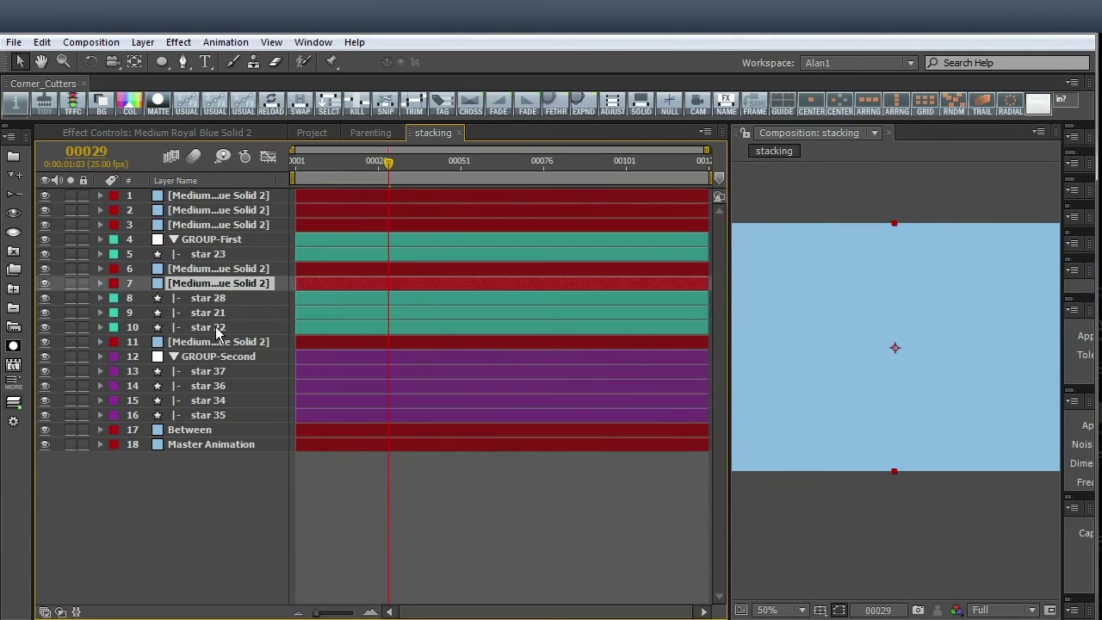
Group the three top solids into a new group named 'alan'.
{"action": "left_click", "coordinate": [226, 195]}
{"action": "left_click", "coordinate": [229, 225], "text": "shift"}
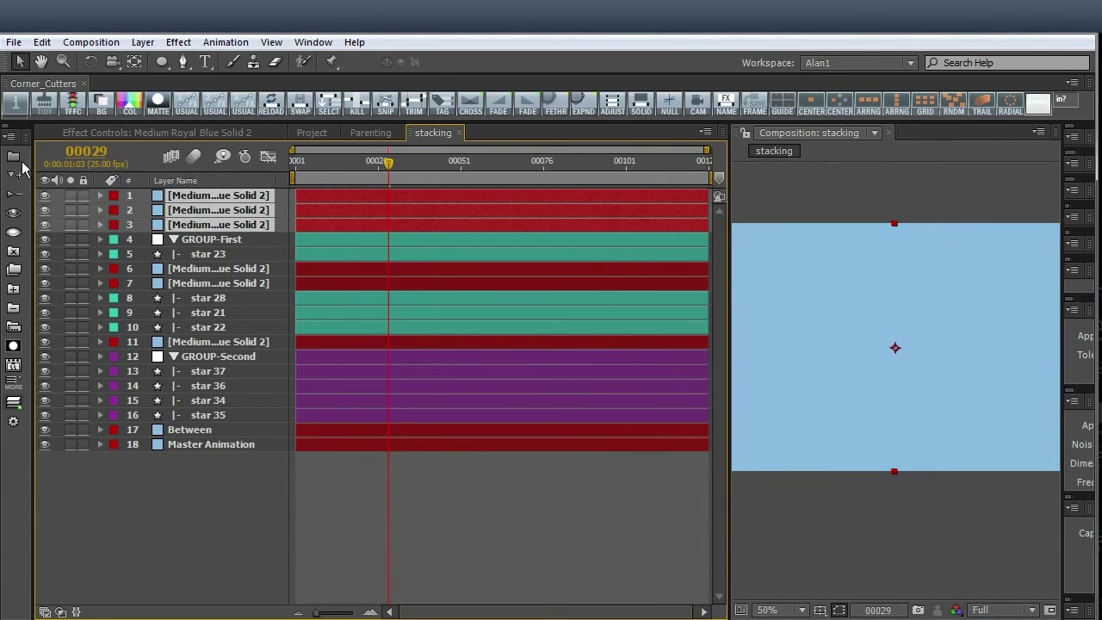
{"action": "left_click", "coordinate": [14, 158]}
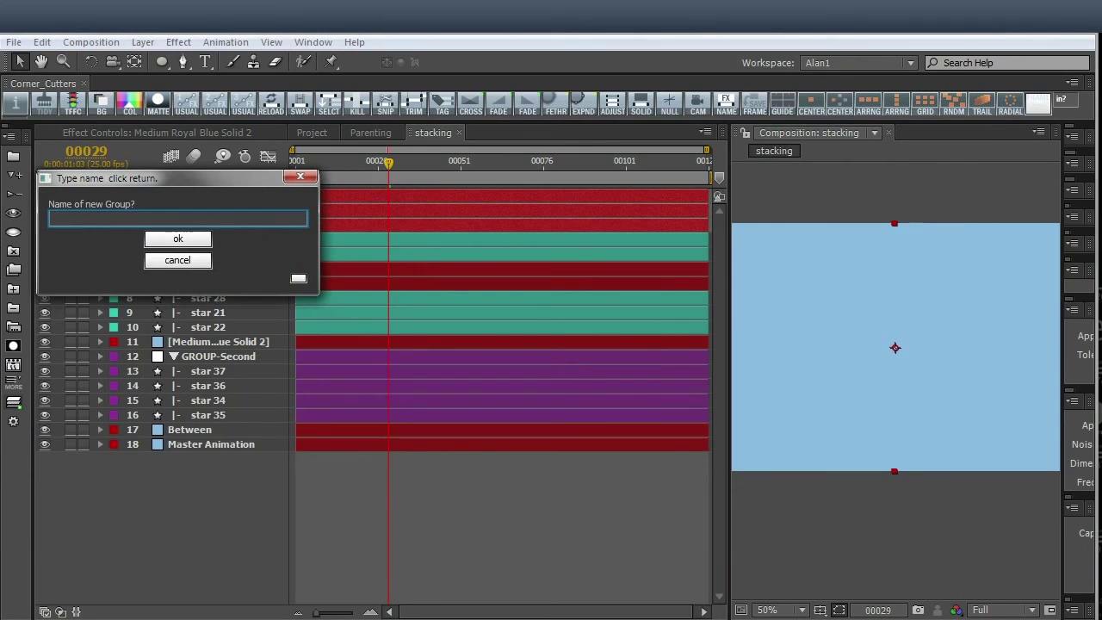
{"action": "type", "text": "alan"}
{"action": "key", "text": "Return"}
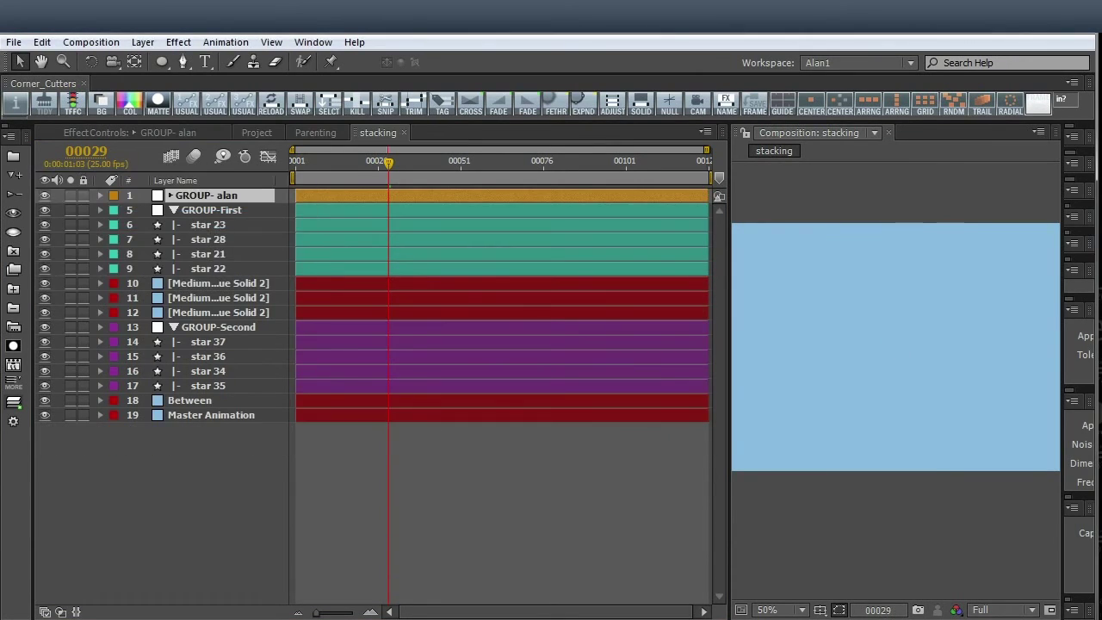
Select the loose blue solids and both groups, then turn on group auto-stacking.
{"action": "left_click", "coordinate": [196, 285]}
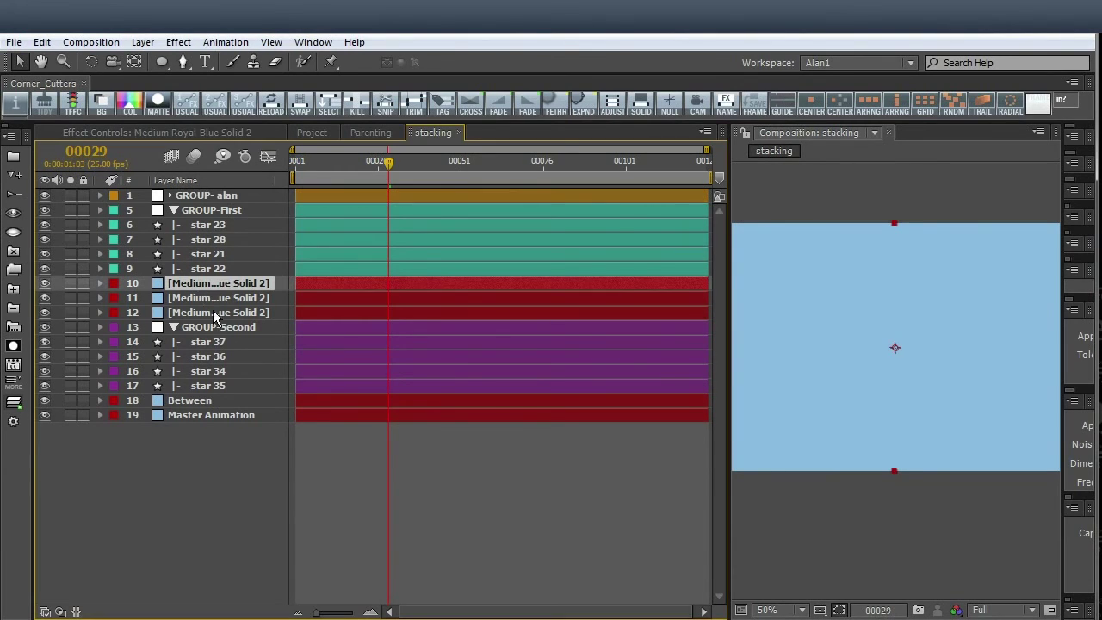
{"action": "left_click", "coordinate": [208, 312], "text": "shift"}
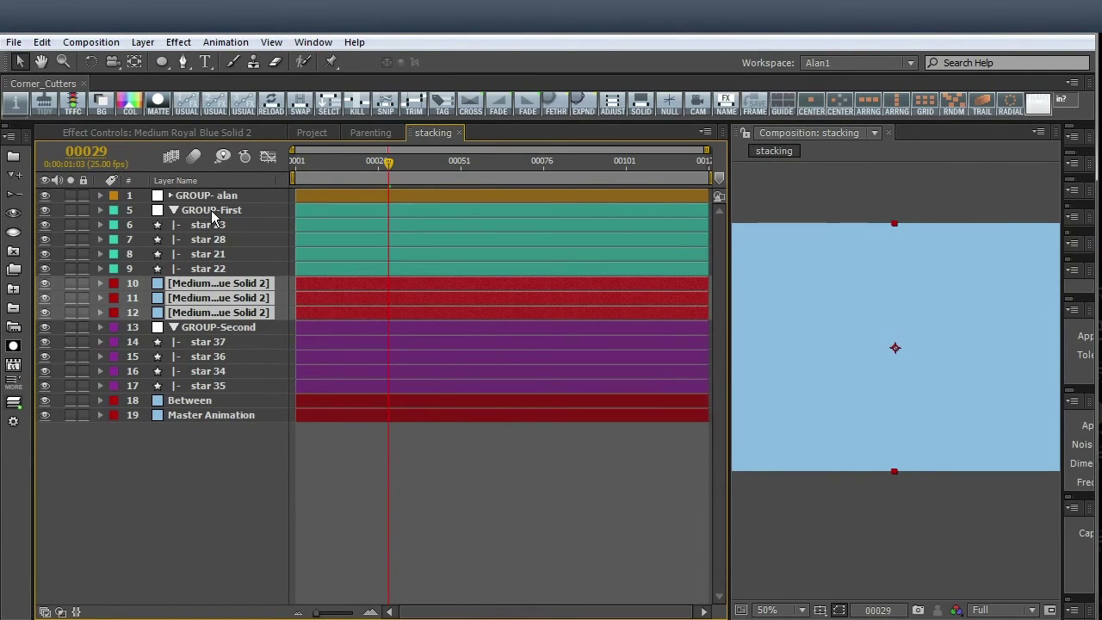
{"action": "left_click", "coordinate": [209, 214]}
{"action": "left_click", "coordinate": [215, 327]}
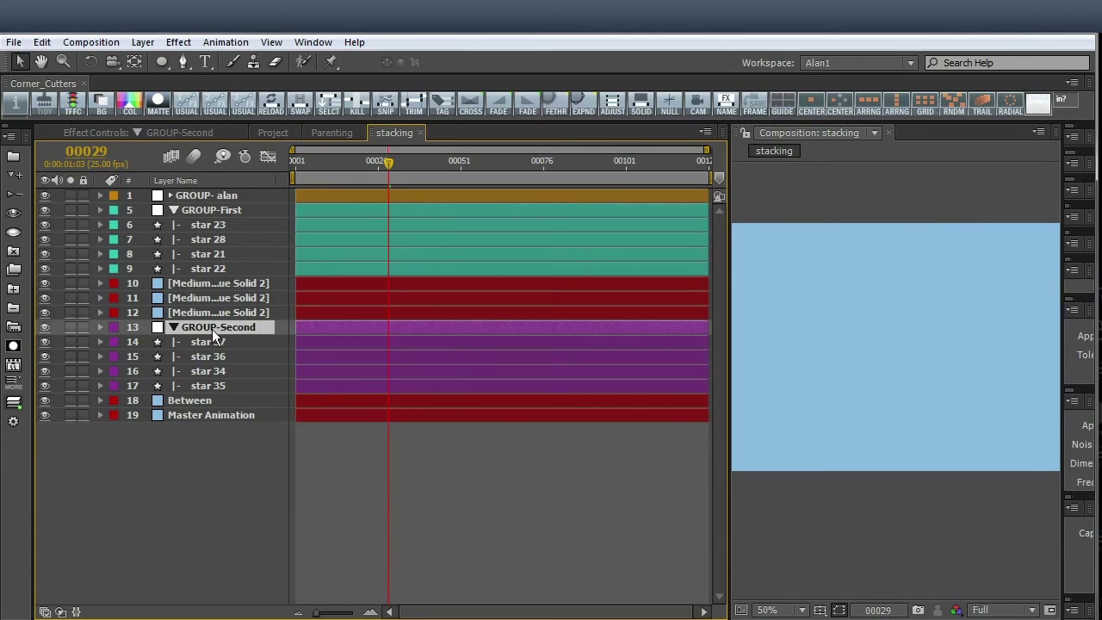
{"action": "left_click", "coordinate": [223, 288]}
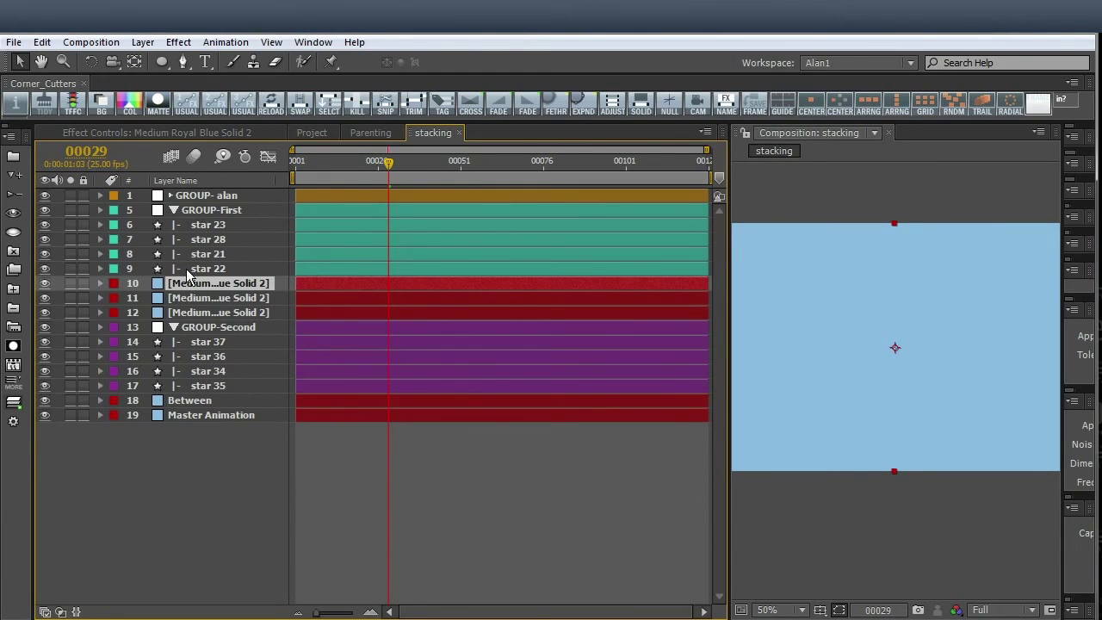
{"action": "left_click", "coordinate": [207, 214]}
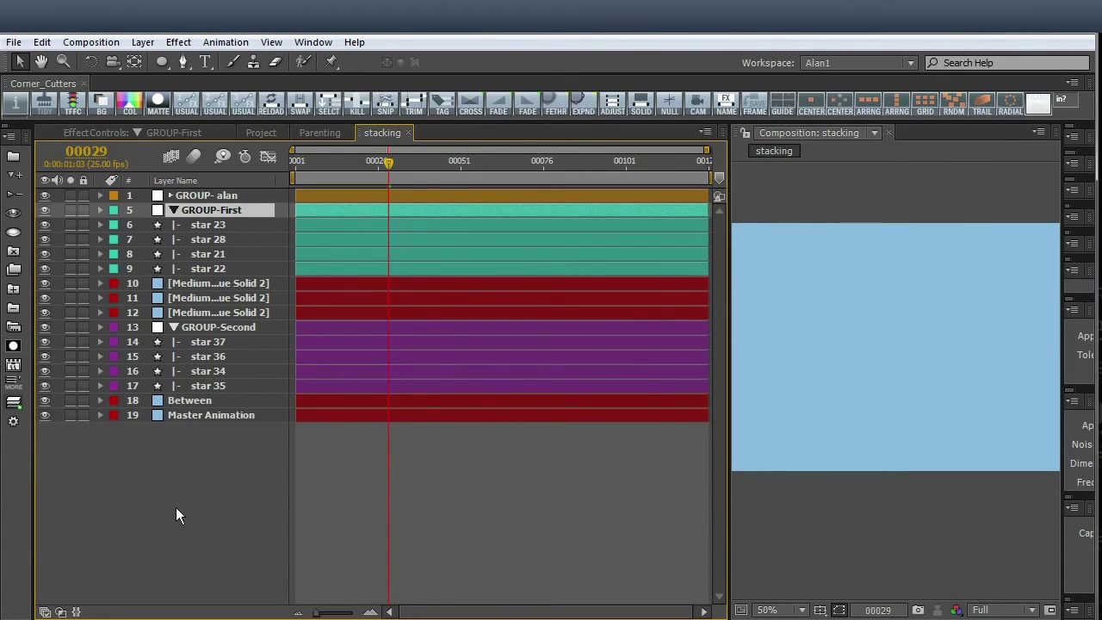
{"action": "left_click", "coordinate": [16, 402]}
Expand the new group to show its solids and widen the layer name column.
{"action": "left_click", "coordinate": [194, 198]}
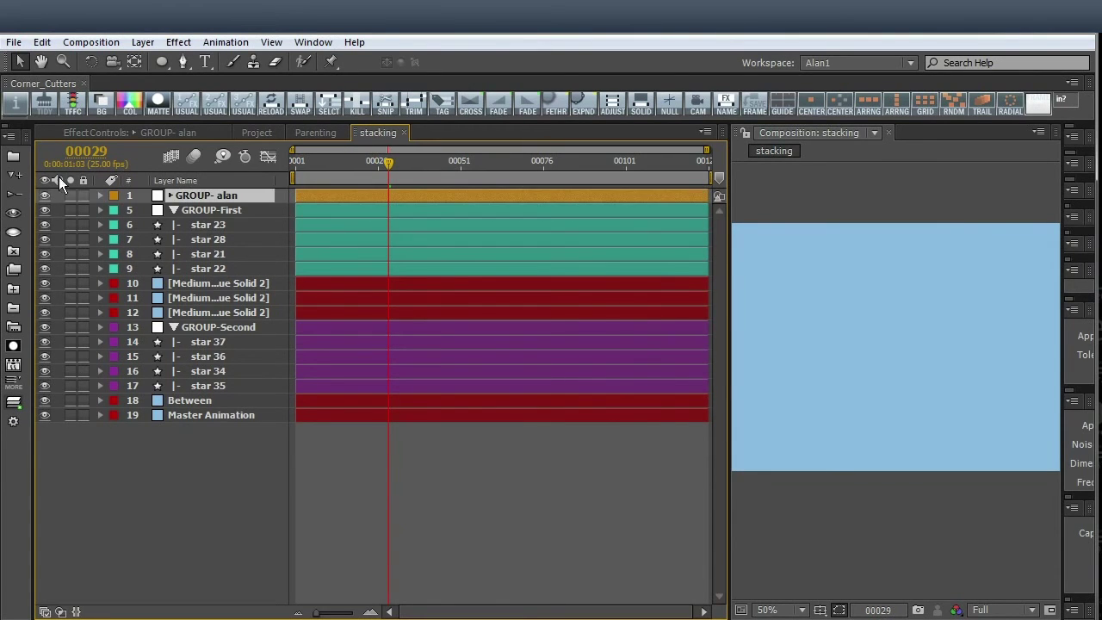
{"action": "left_click", "coordinate": [13, 176]}
{"action": "left_click", "coordinate": [16, 193]}
{"action": "left_click", "coordinate": [13, 176]}
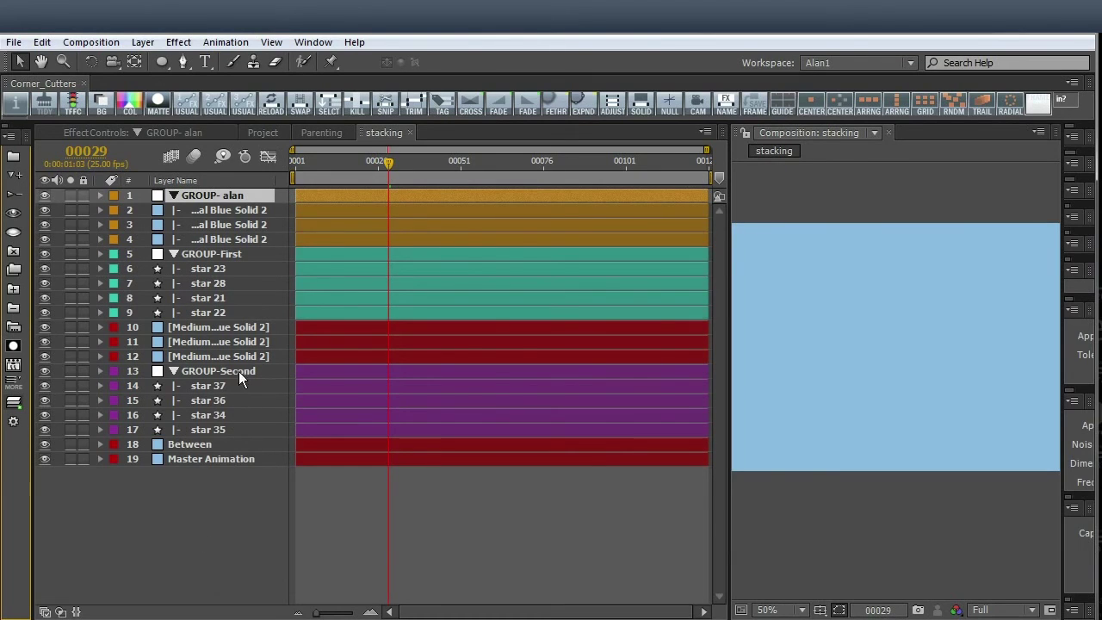
{"action": "left_click_drag", "start_coordinate": [292, 178], "coordinate": [382, 176]}
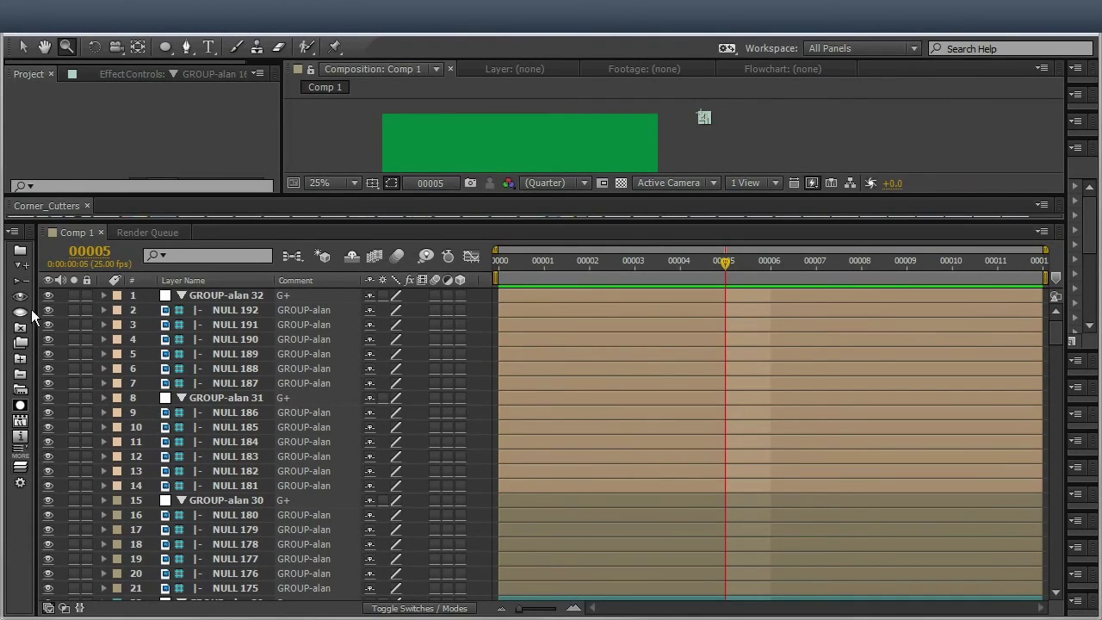
Select the NULL 191 layer in the Comp 1 timeline.
{"action": "left_click", "coordinate": [202, 323]}
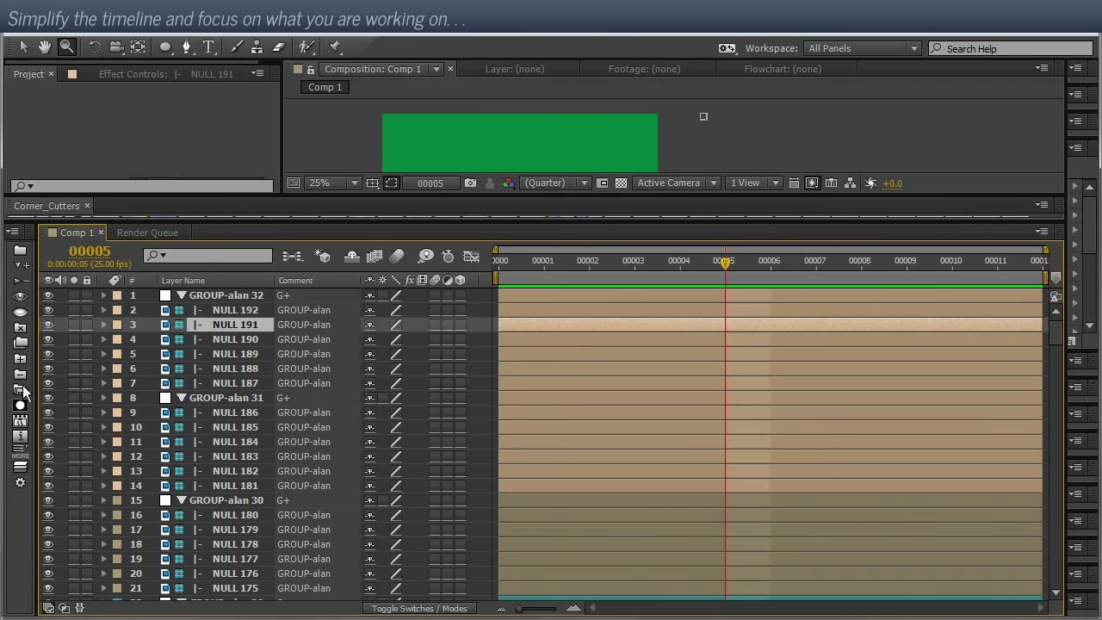
Isolate NULL 191 in the timeline and zoom the comp view to 50%.
{"action": "left_click", "coordinate": [20, 437]}
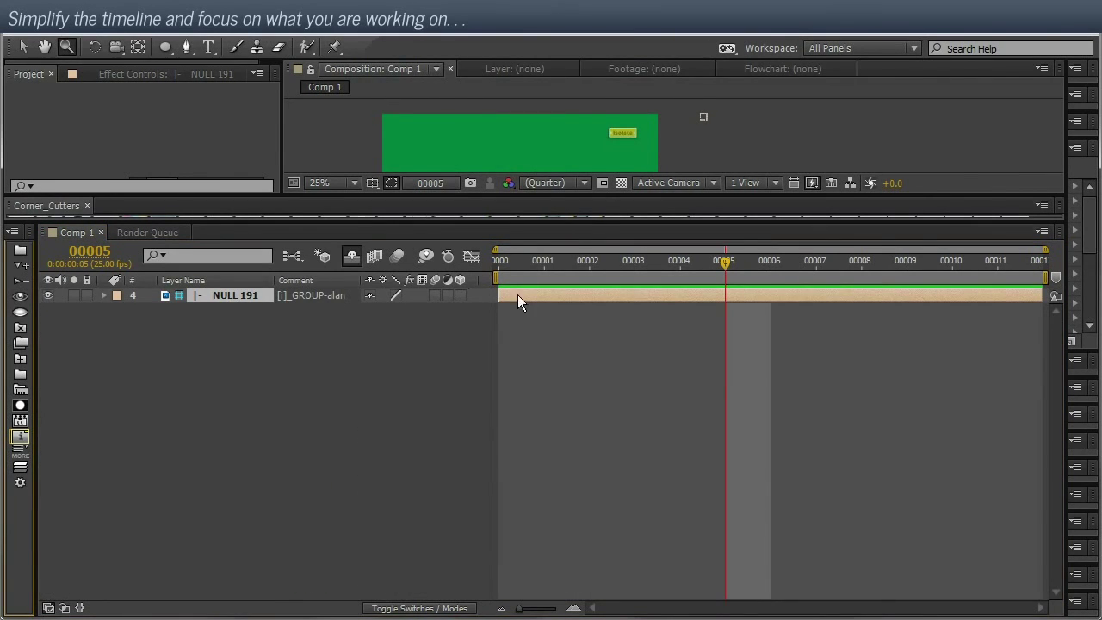
{"action": "left_click", "coordinate": [651, 130]}
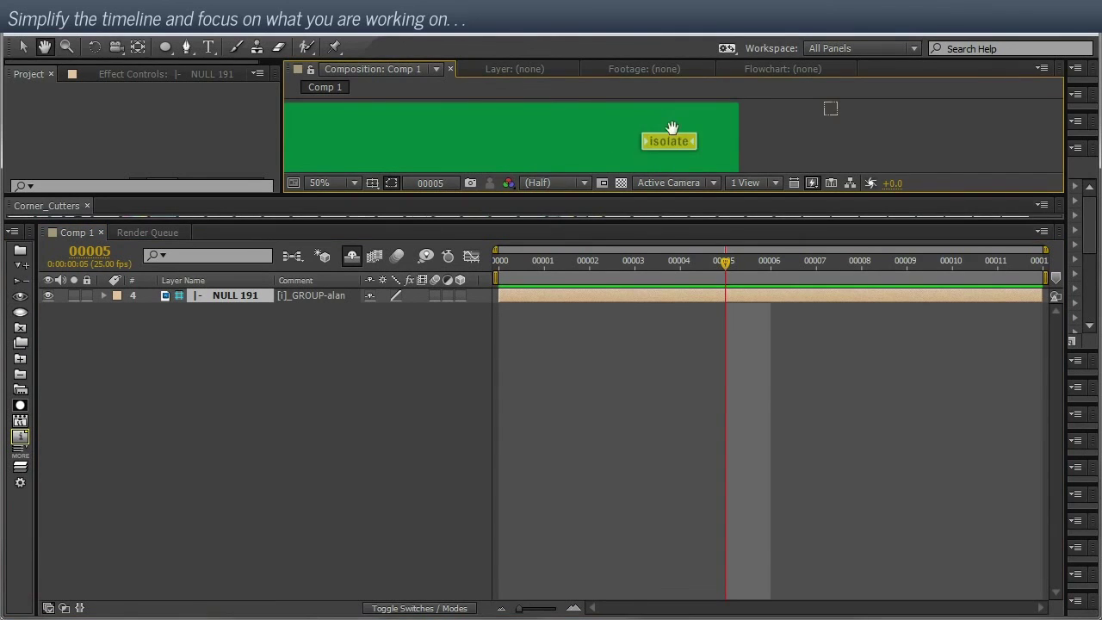
{"action": "left_click_drag", "start_coordinate": [675, 127], "coordinate": [731, 140]}
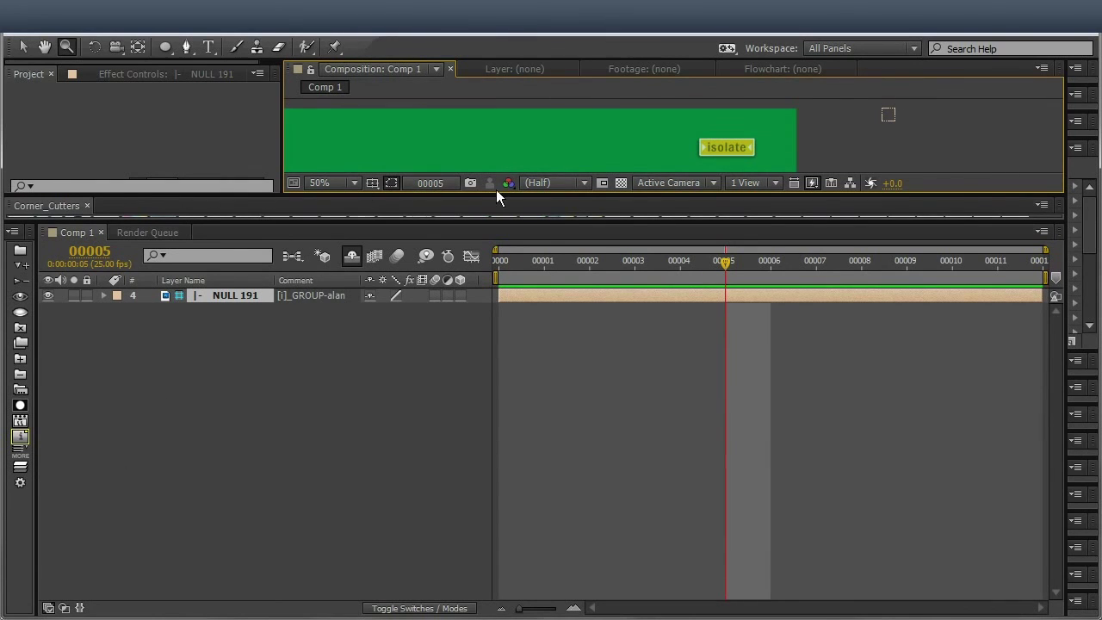
{"action": "key", "text": "h"}
{"action": "left_click_drag", "start_coordinate": [762, 131], "coordinate": [791, 136]}
{"action": "key", "text": "z"}
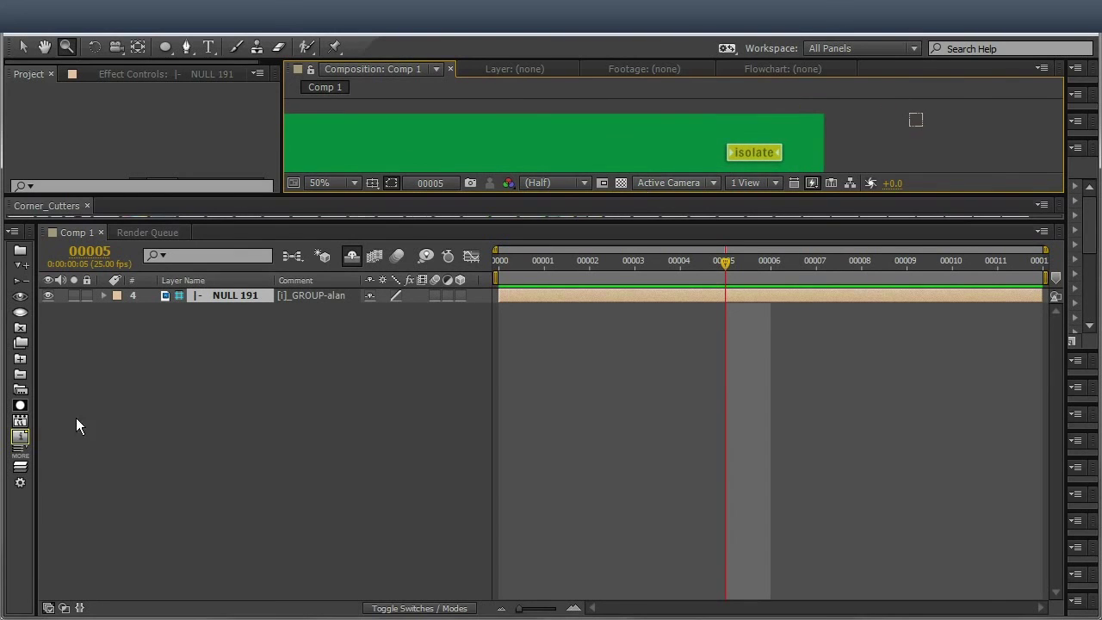
Toggle isolation off, on and off again, then select the first group and its six nulls.
{"action": "left_click", "coordinate": [21, 440]}
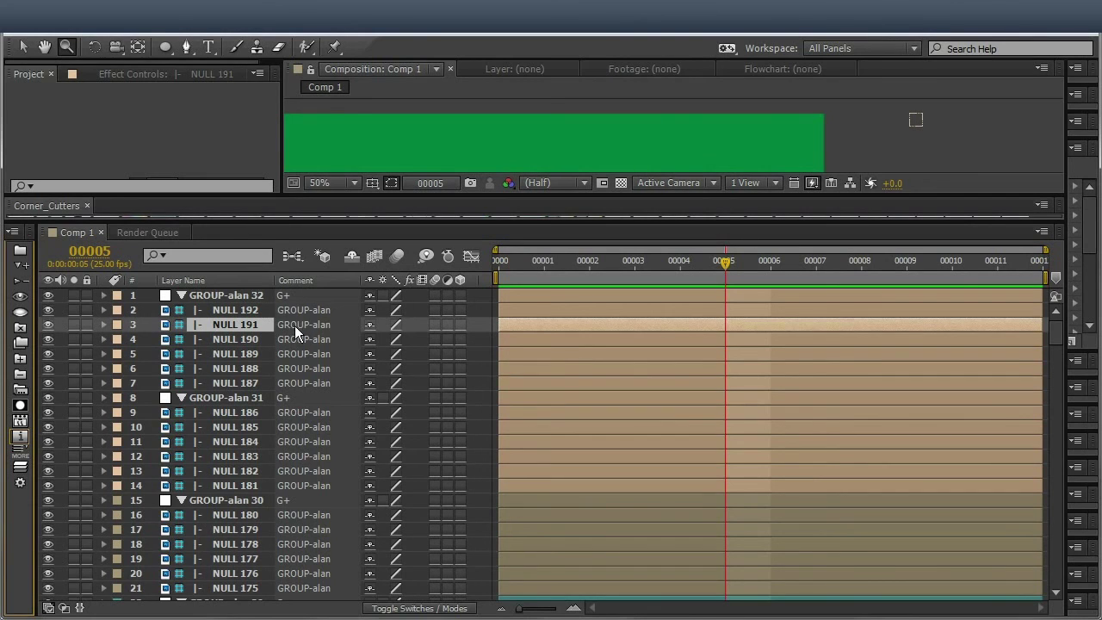
{"action": "left_click", "coordinate": [21, 440]}
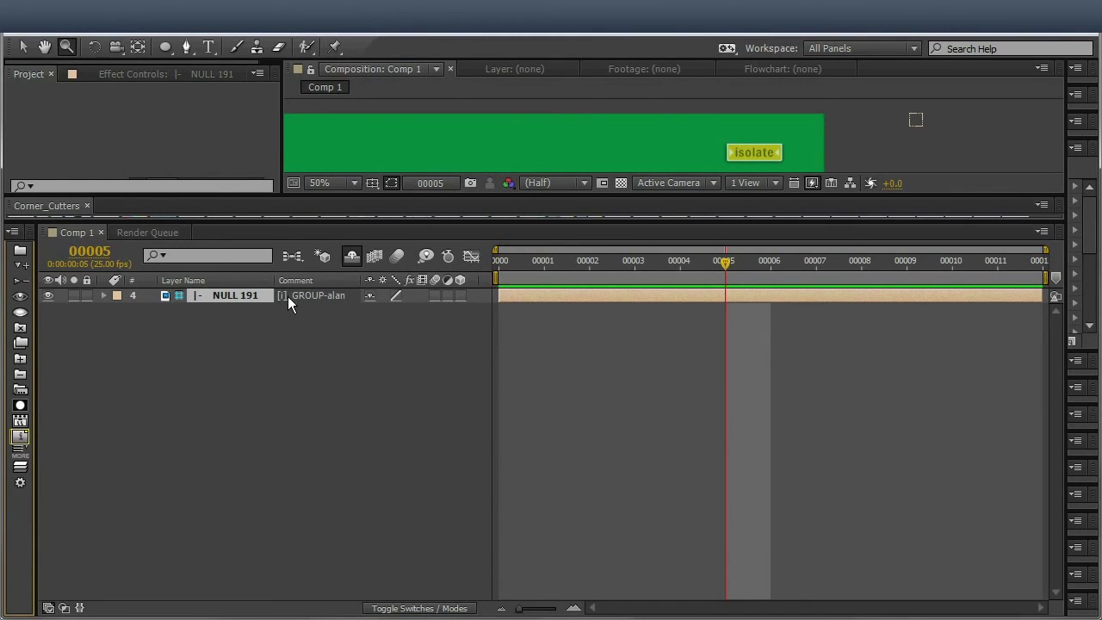
{"action": "left_click", "coordinate": [21, 440]}
{"action": "left_click", "coordinate": [210, 301]}
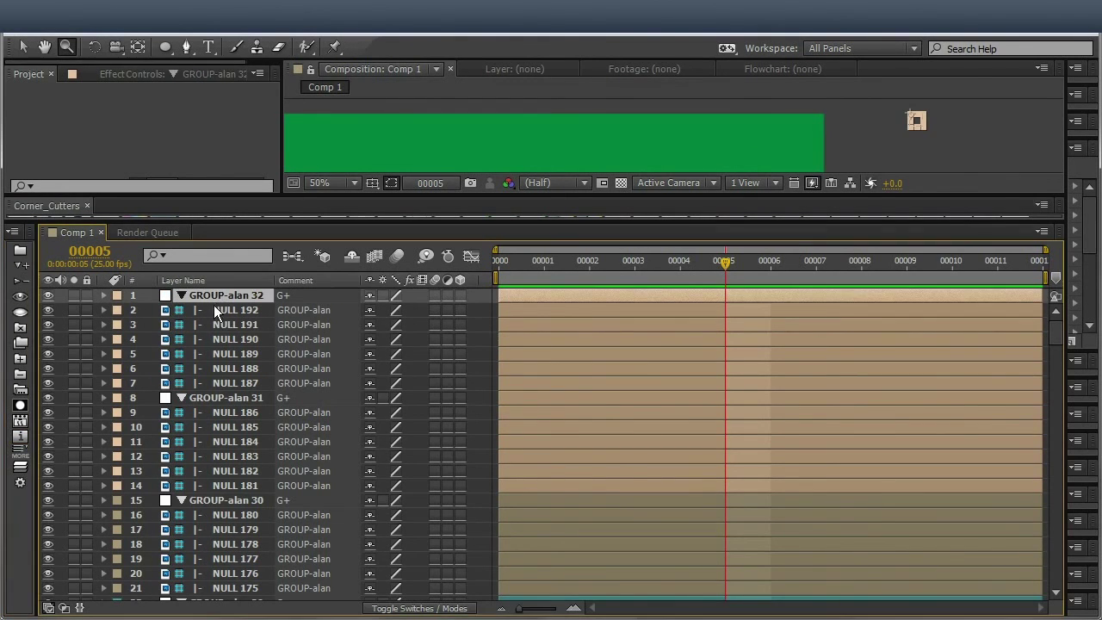
{"action": "left_click", "coordinate": [224, 381], "text": "shift"}
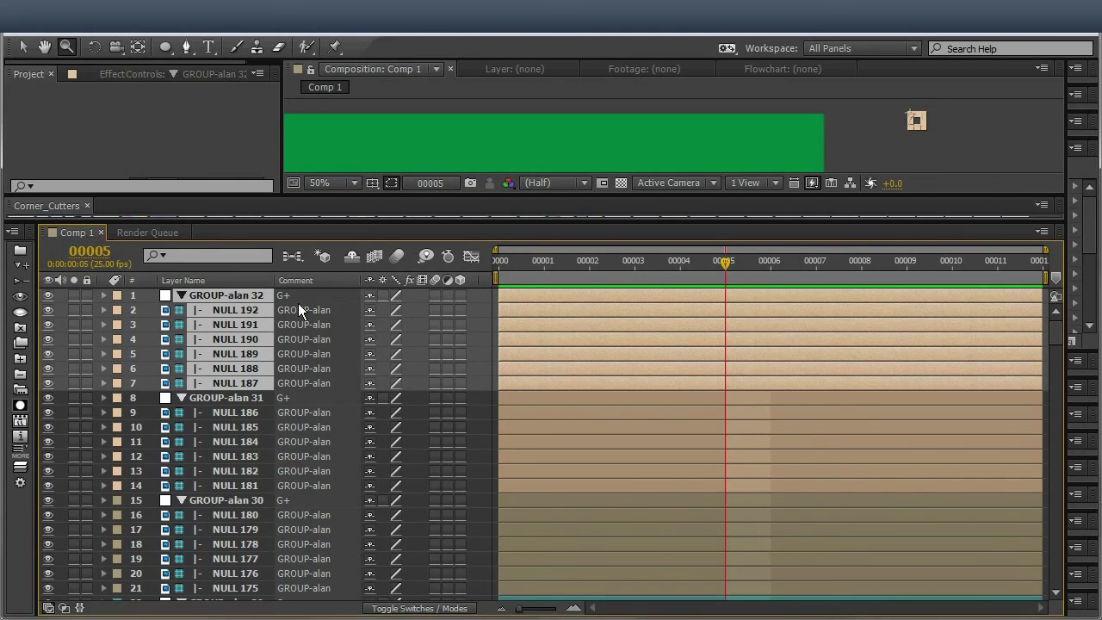
{"action": "left_click", "coordinate": [21, 443], "text": "shift"}
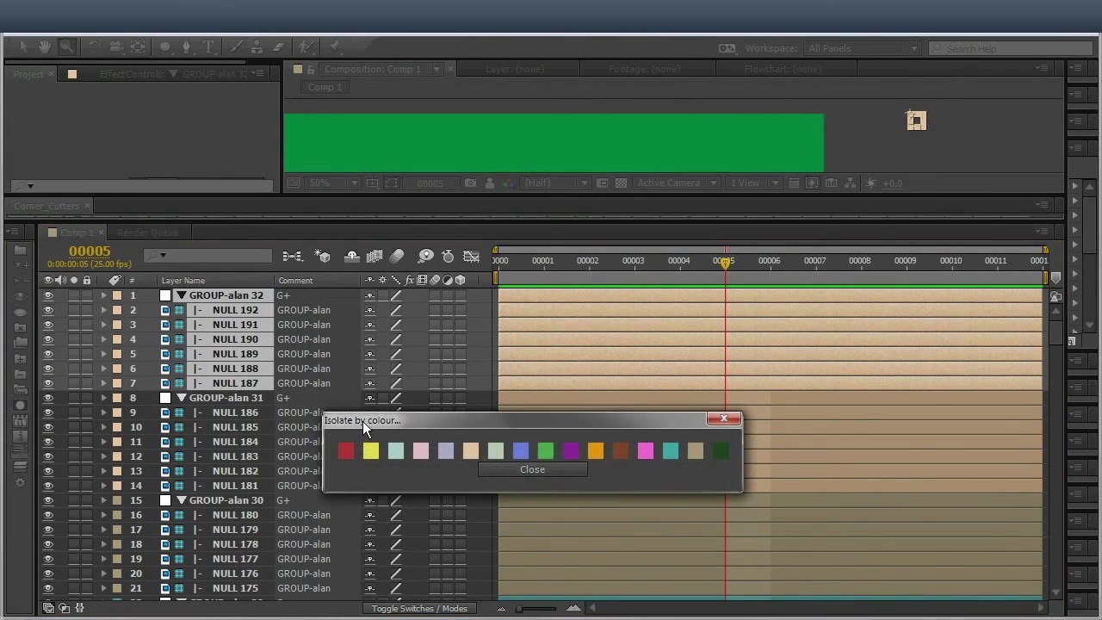
{"action": "left_click_drag", "start_coordinate": [363, 421], "coordinate": [364, 351]}
{"action": "left_click", "coordinate": [547, 379]}
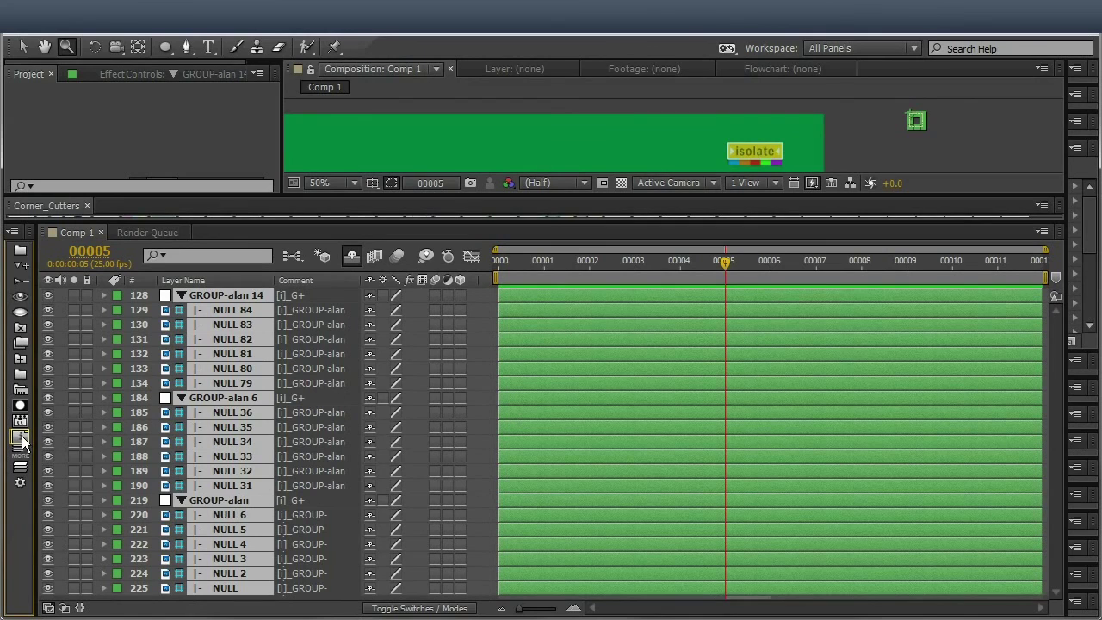
{"action": "left_click", "coordinate": [762, 163]}
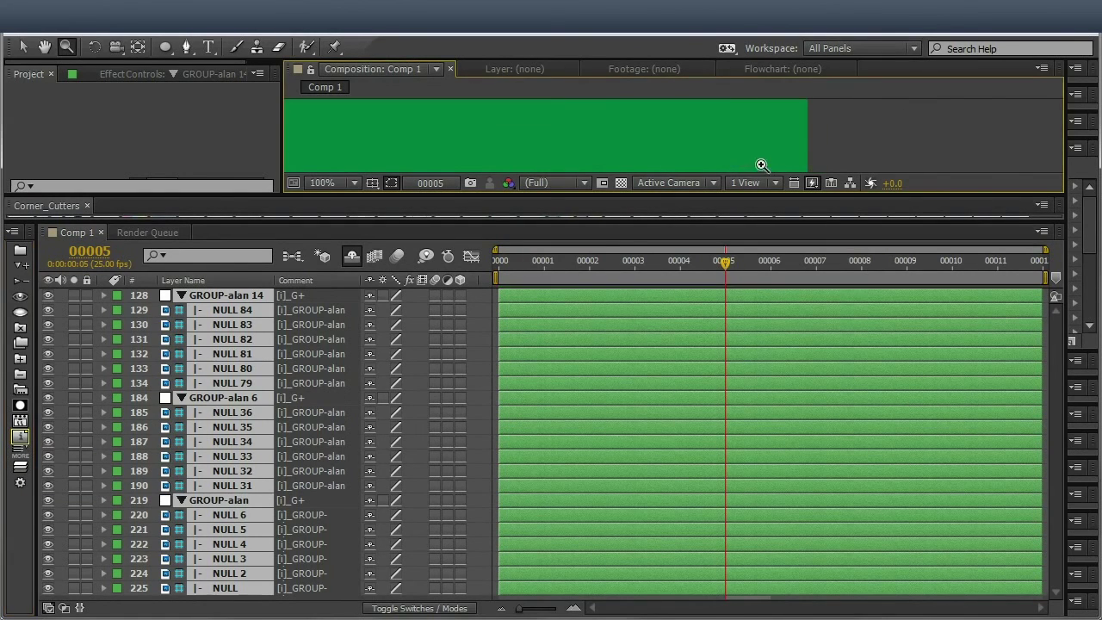
{"action": "left_click_drag", "start_coordinate": [726, 138], "coordinate": [756, 151]}
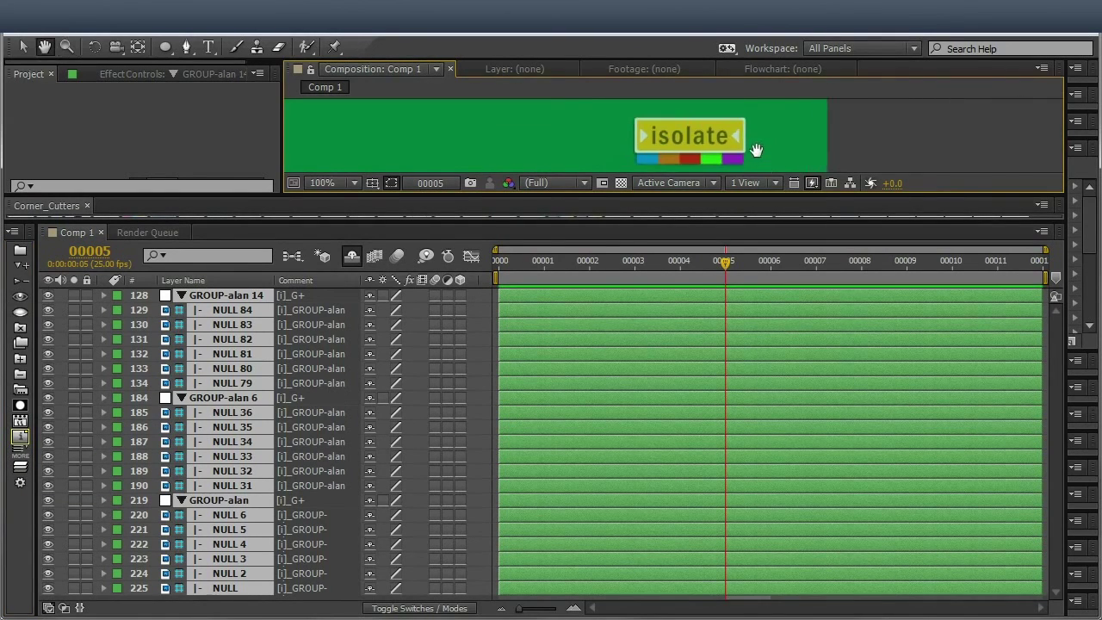
{"action": "left_click", "coordinate": [20, 436]}
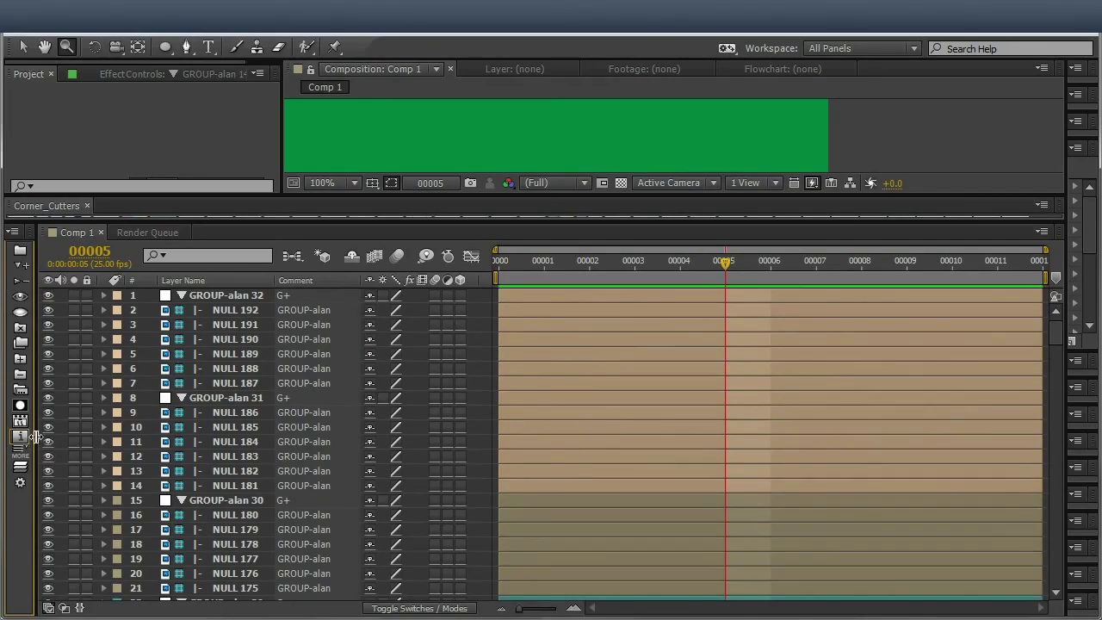